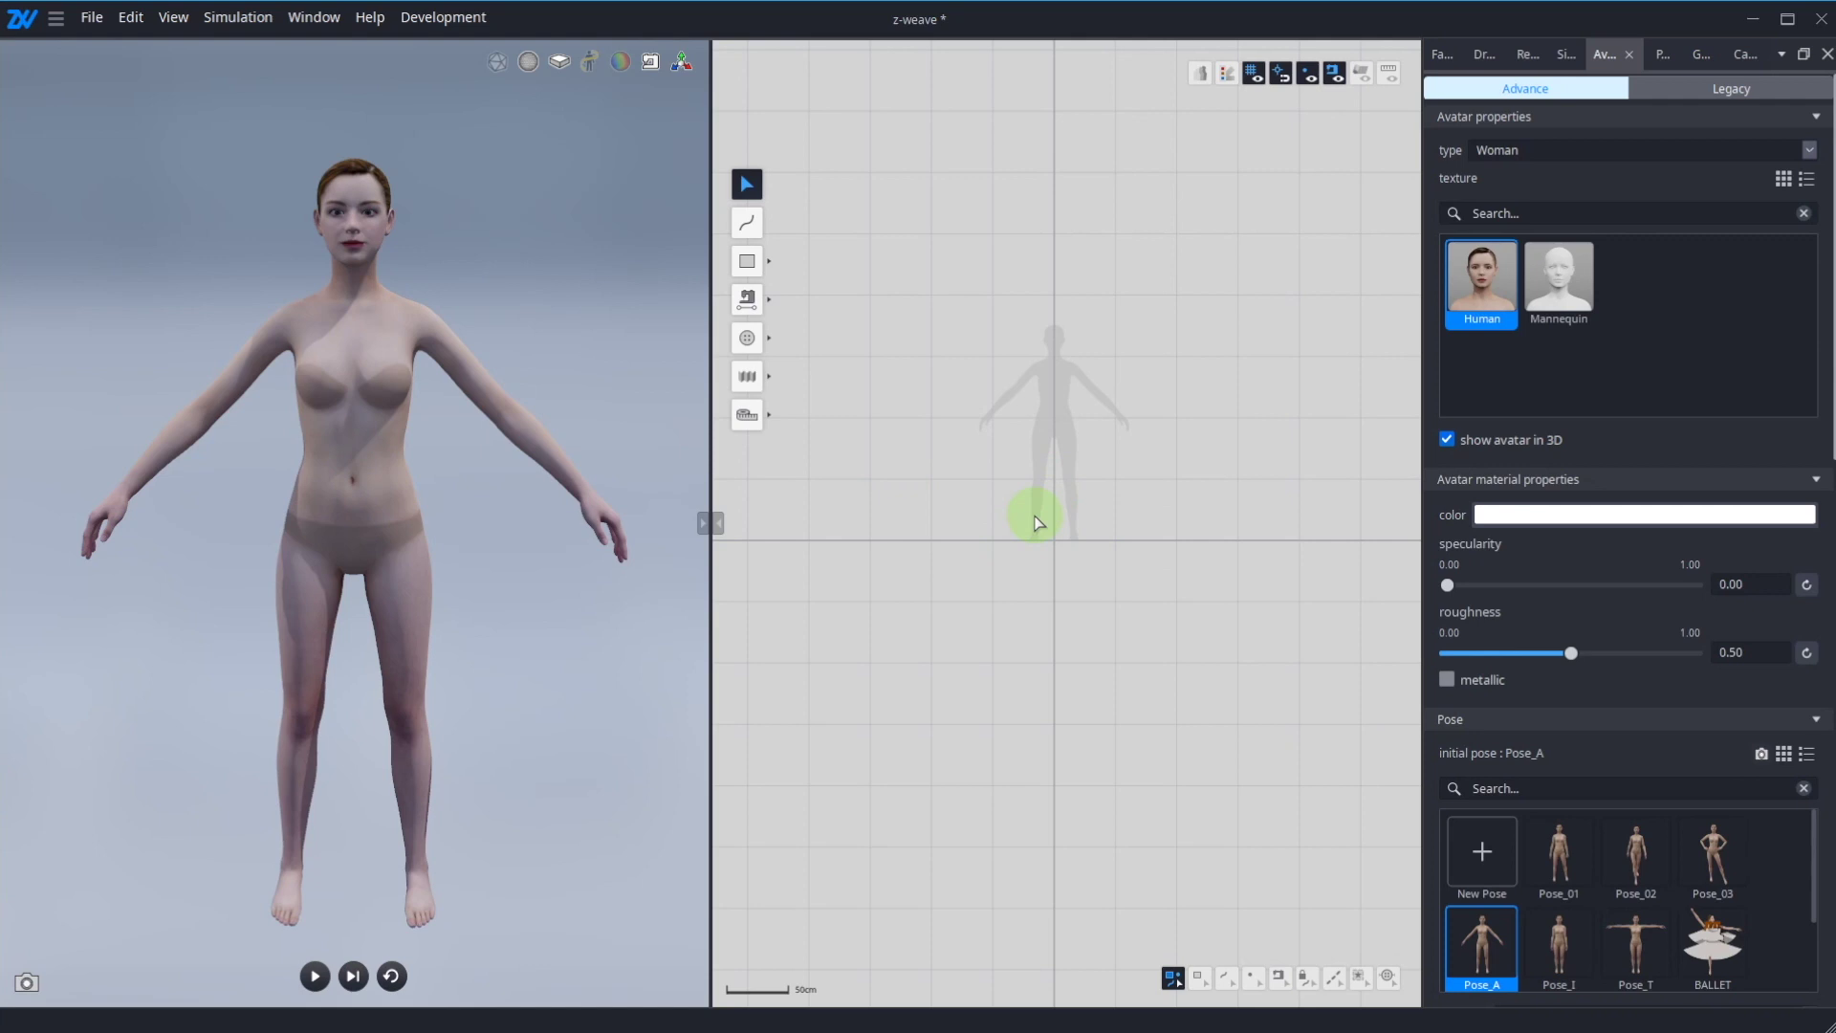
Step: Append the FBX export.zls project from the fbx export folder to the current scene
click(85, 19)
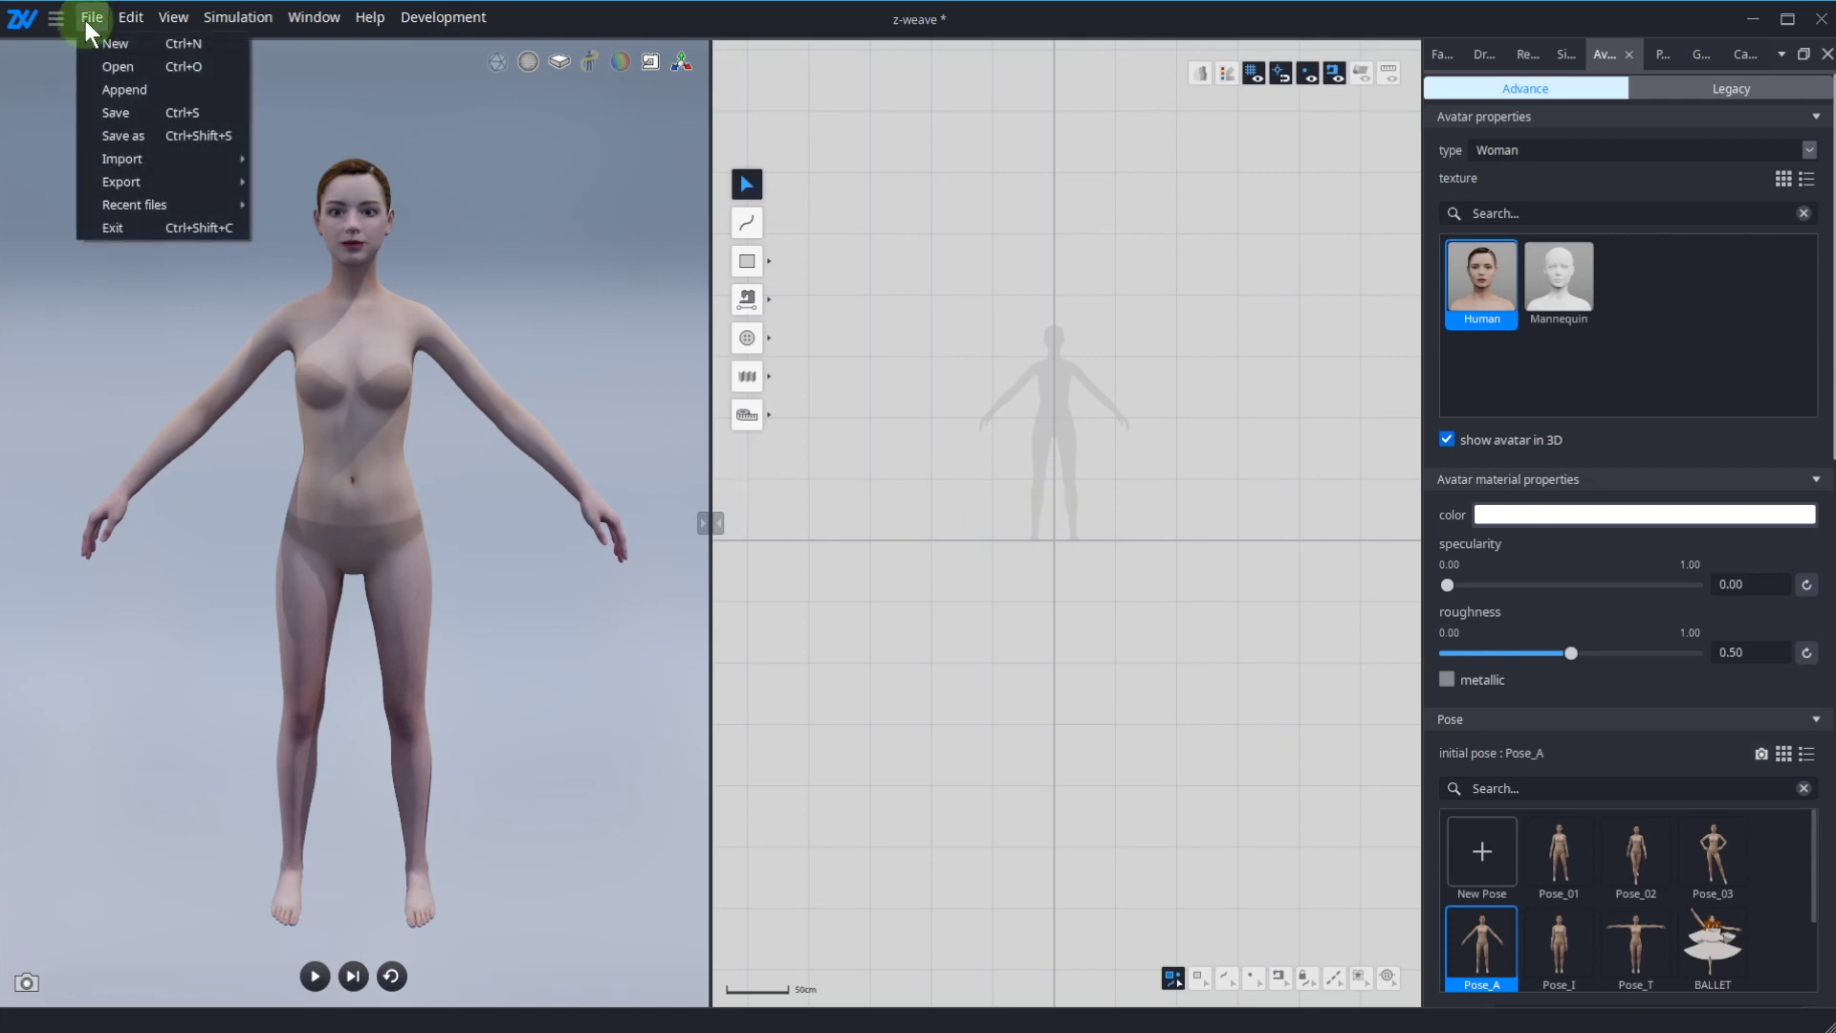
click(125, 90)
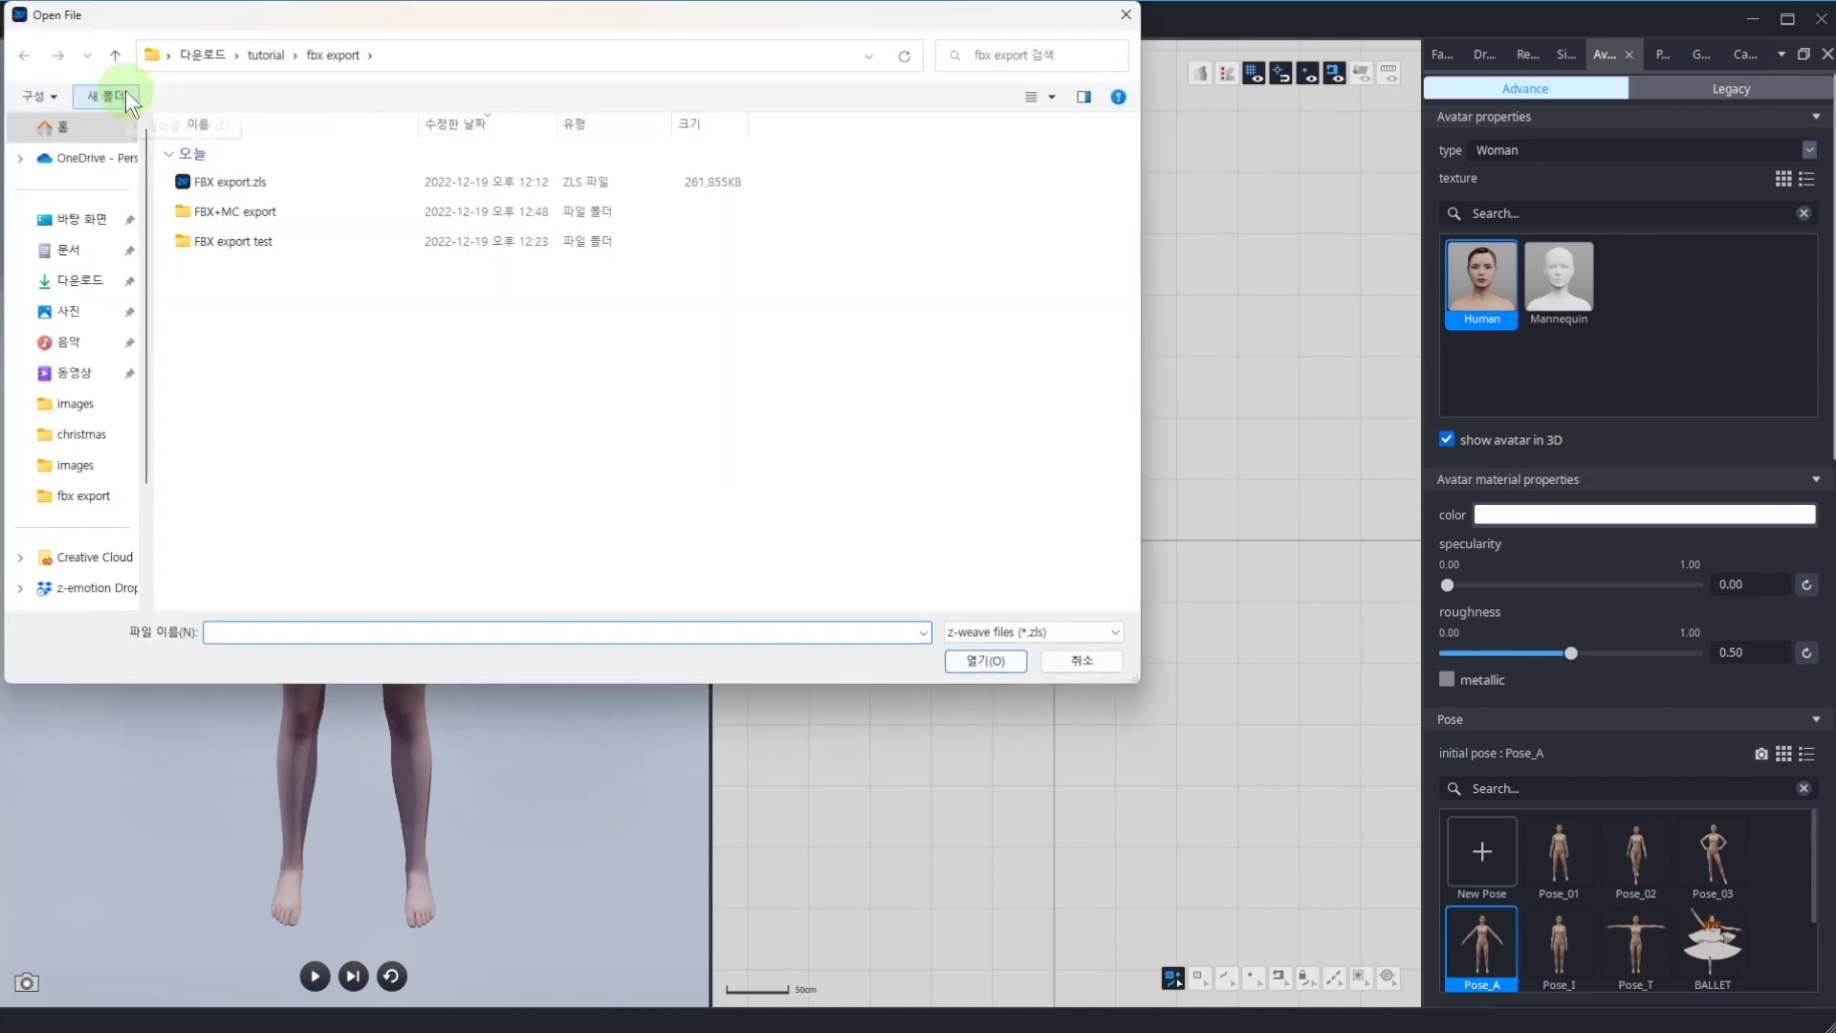
drag(268, 34, 348, 153)
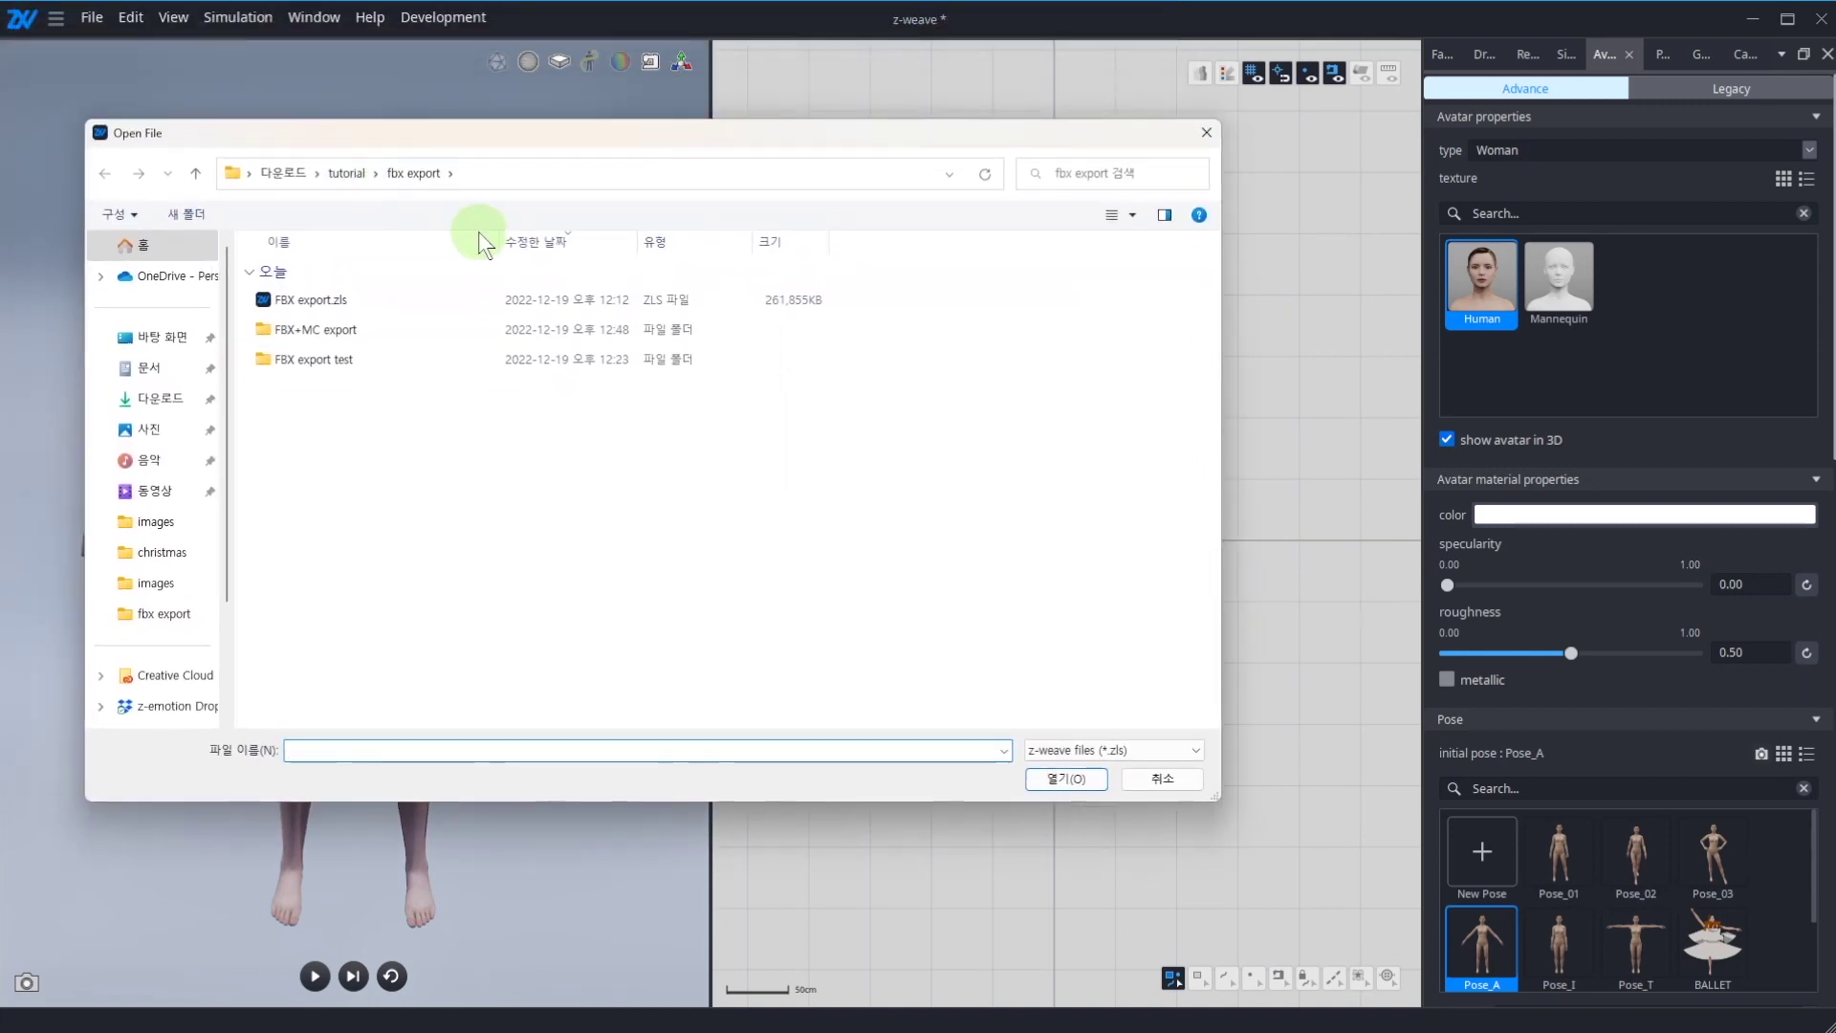
double_click(410, 306)
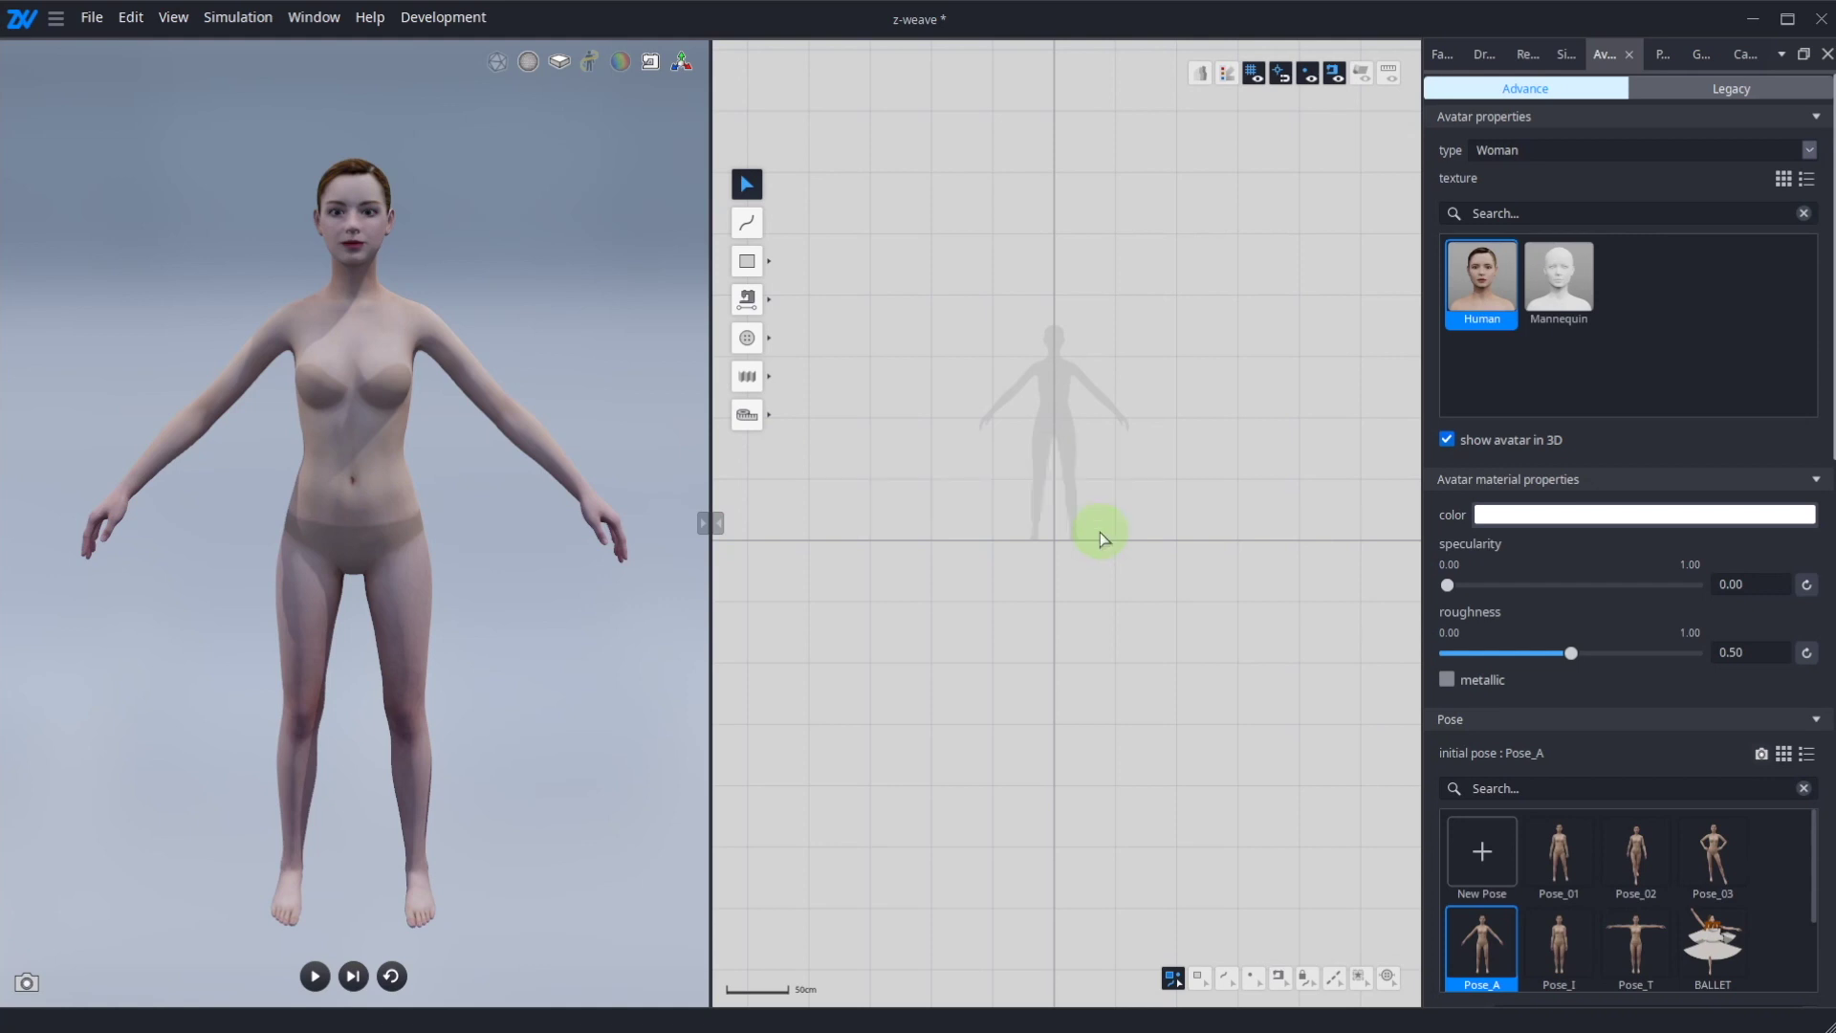
click(1233, 433)
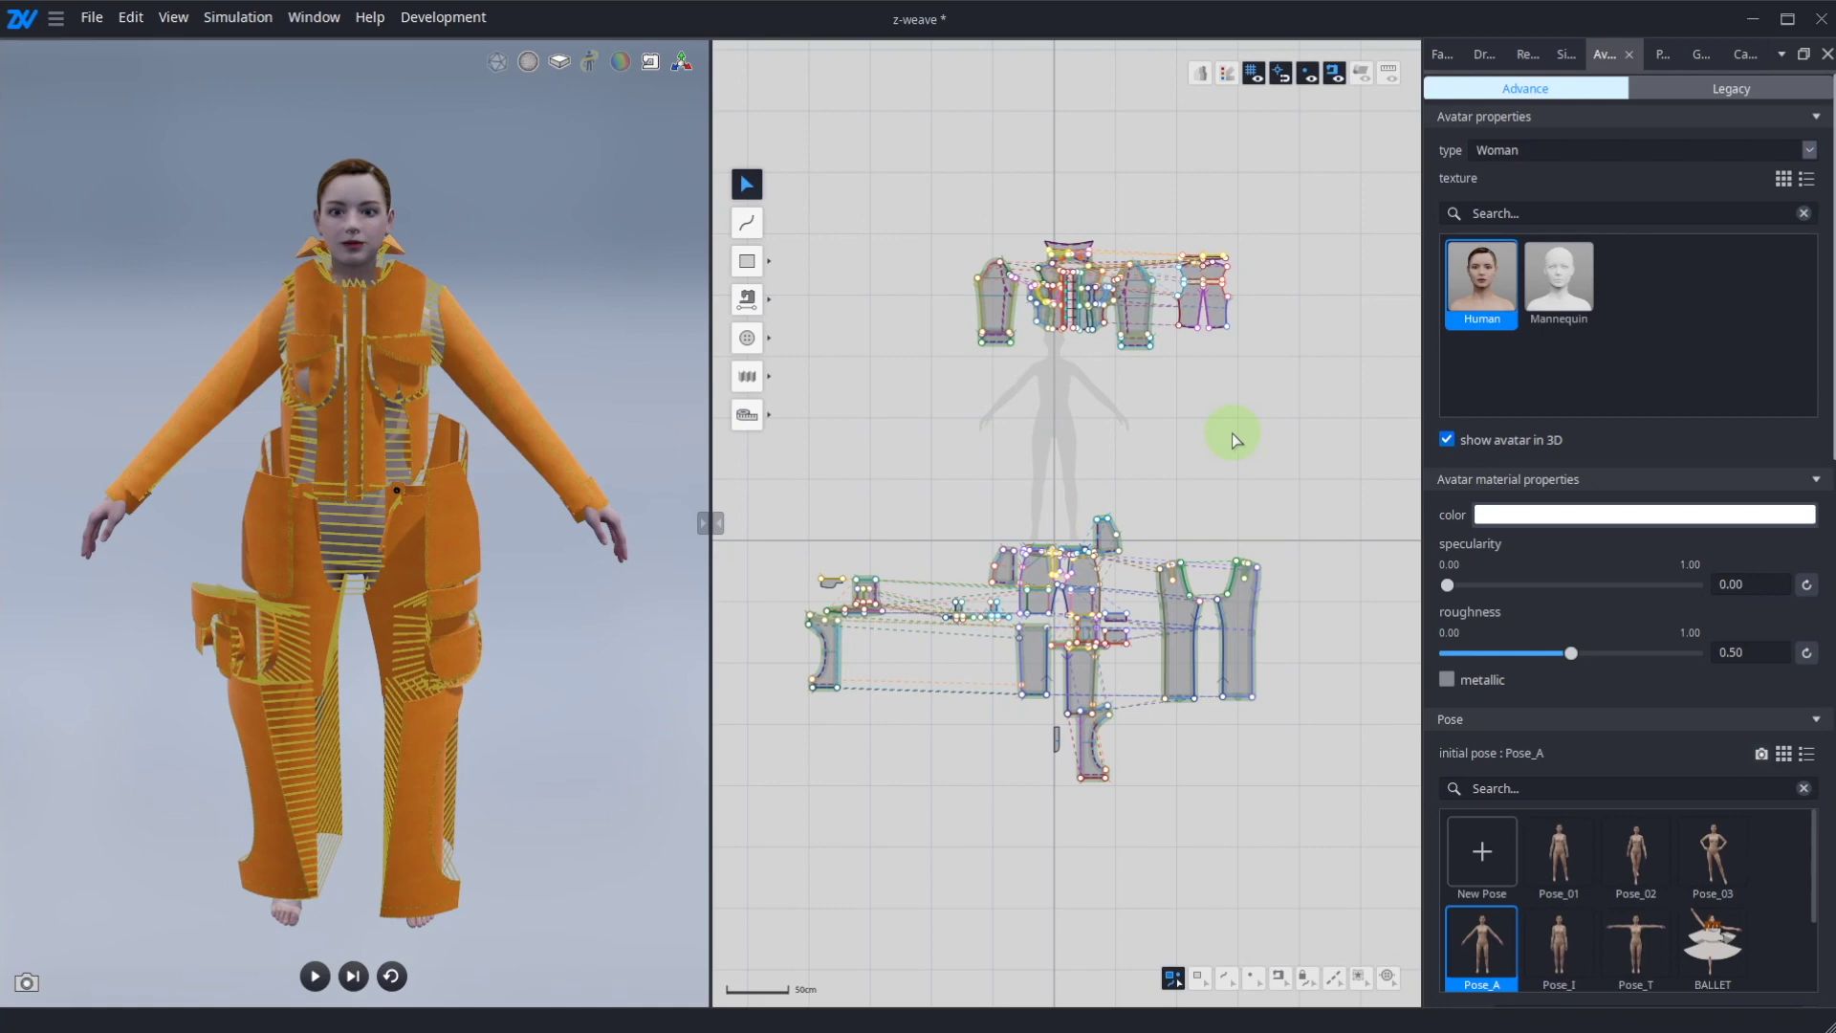
Step: Run the simulation to drape the orange shirt and cargo pants on the woman avatar
mouse_move(564, 342)
right_down()
mouse_move(245, 398)
mouse_move(533, 369)
mouse_move(848, 369)
mouse_move(502, 386)
mouse_move(334, 363)
mouse_move(594, 335)
right_up()
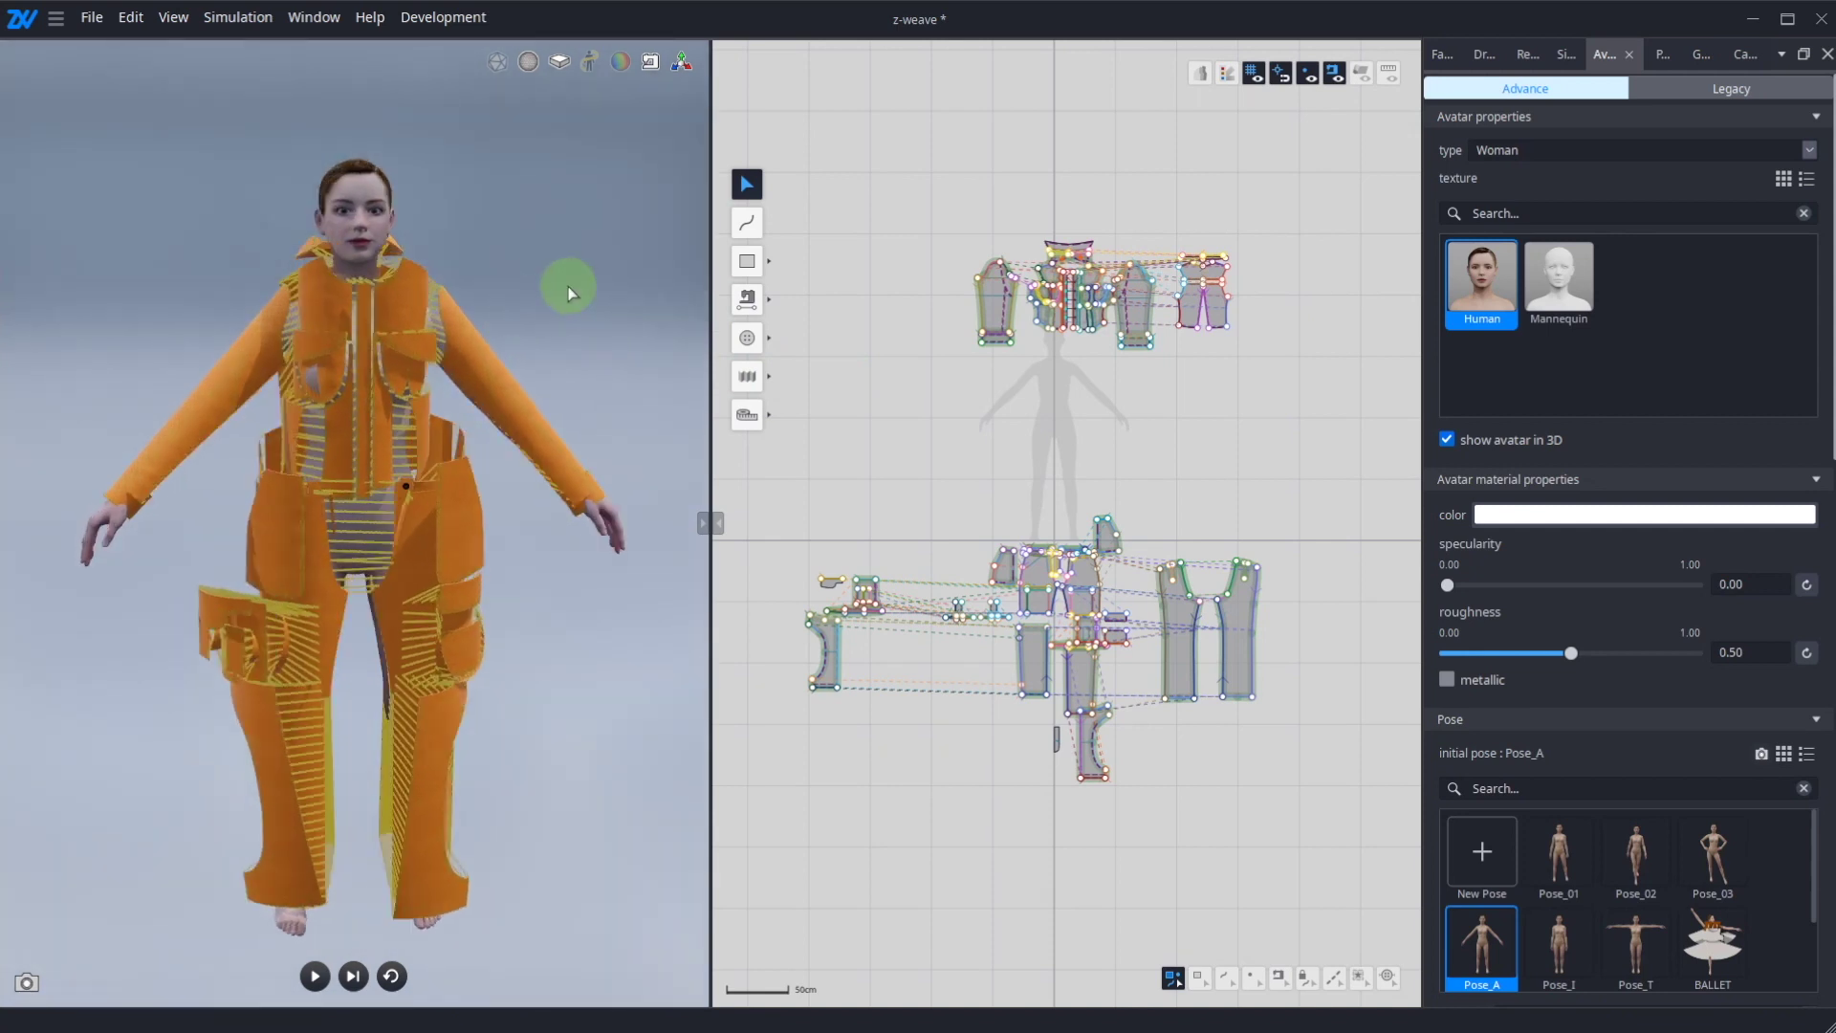
right_drag(566, 290, 541, 294)
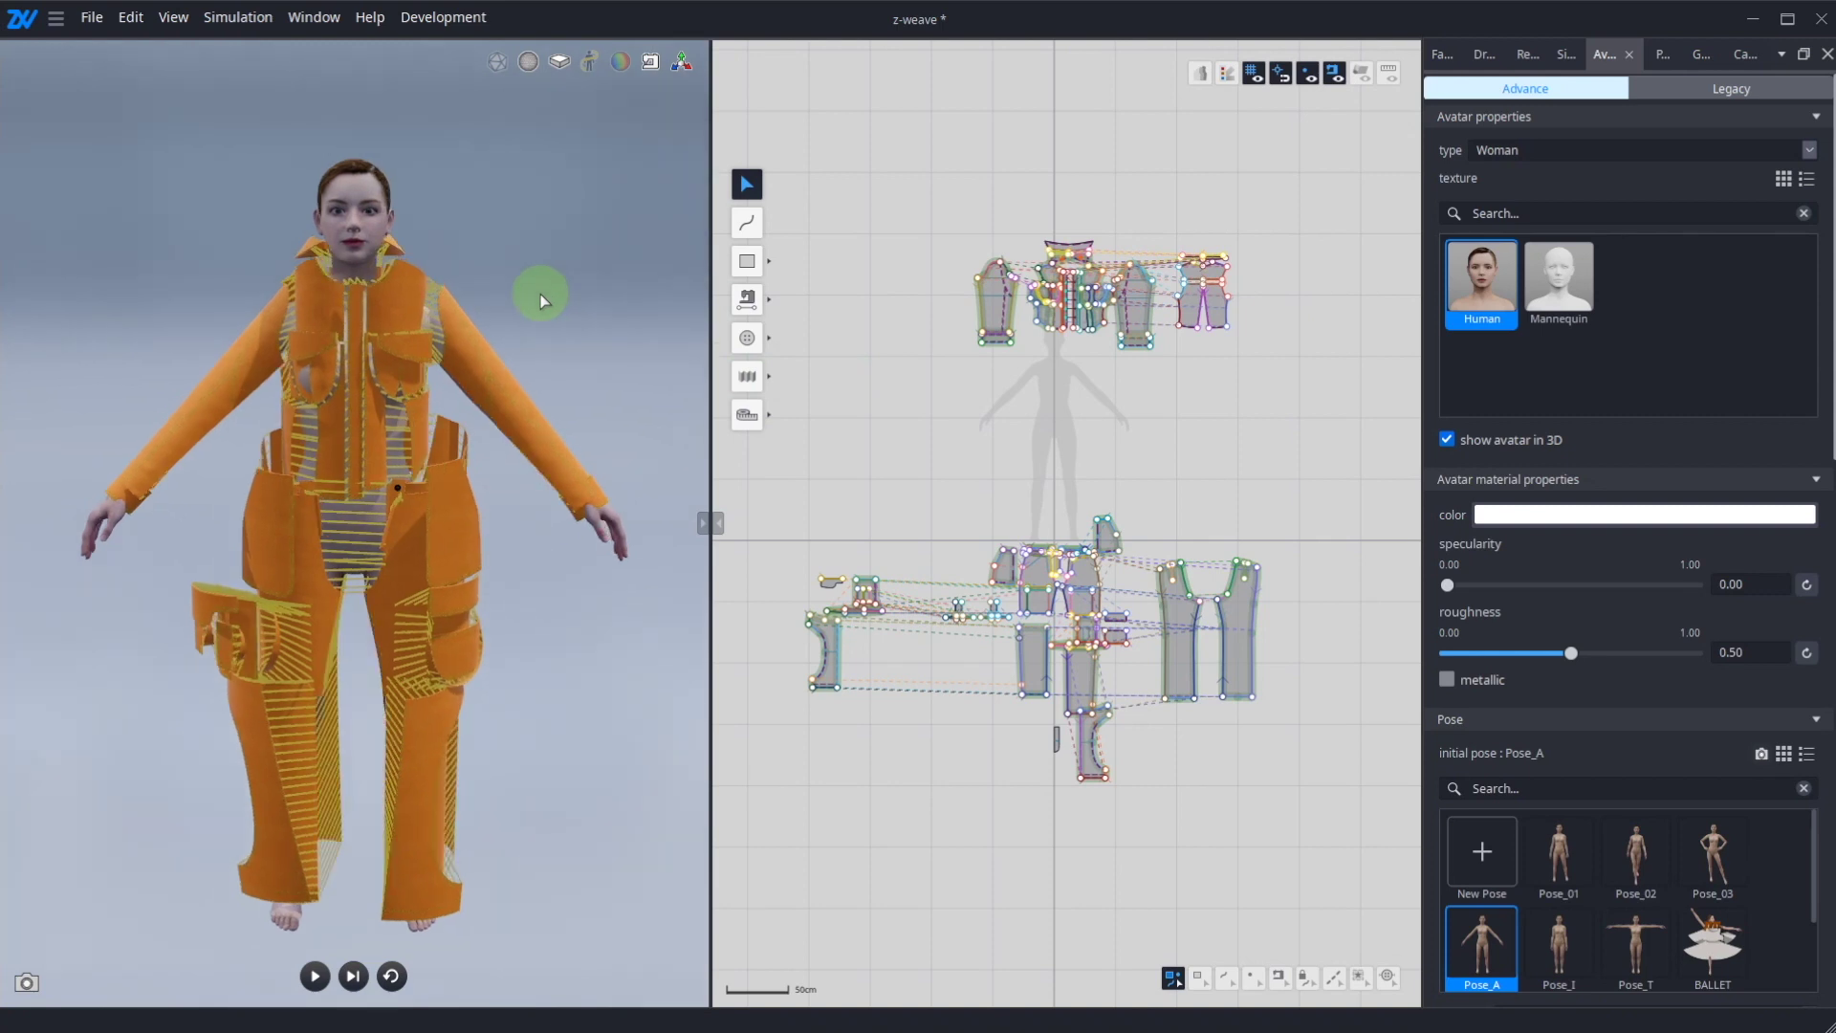
click(313, 979)
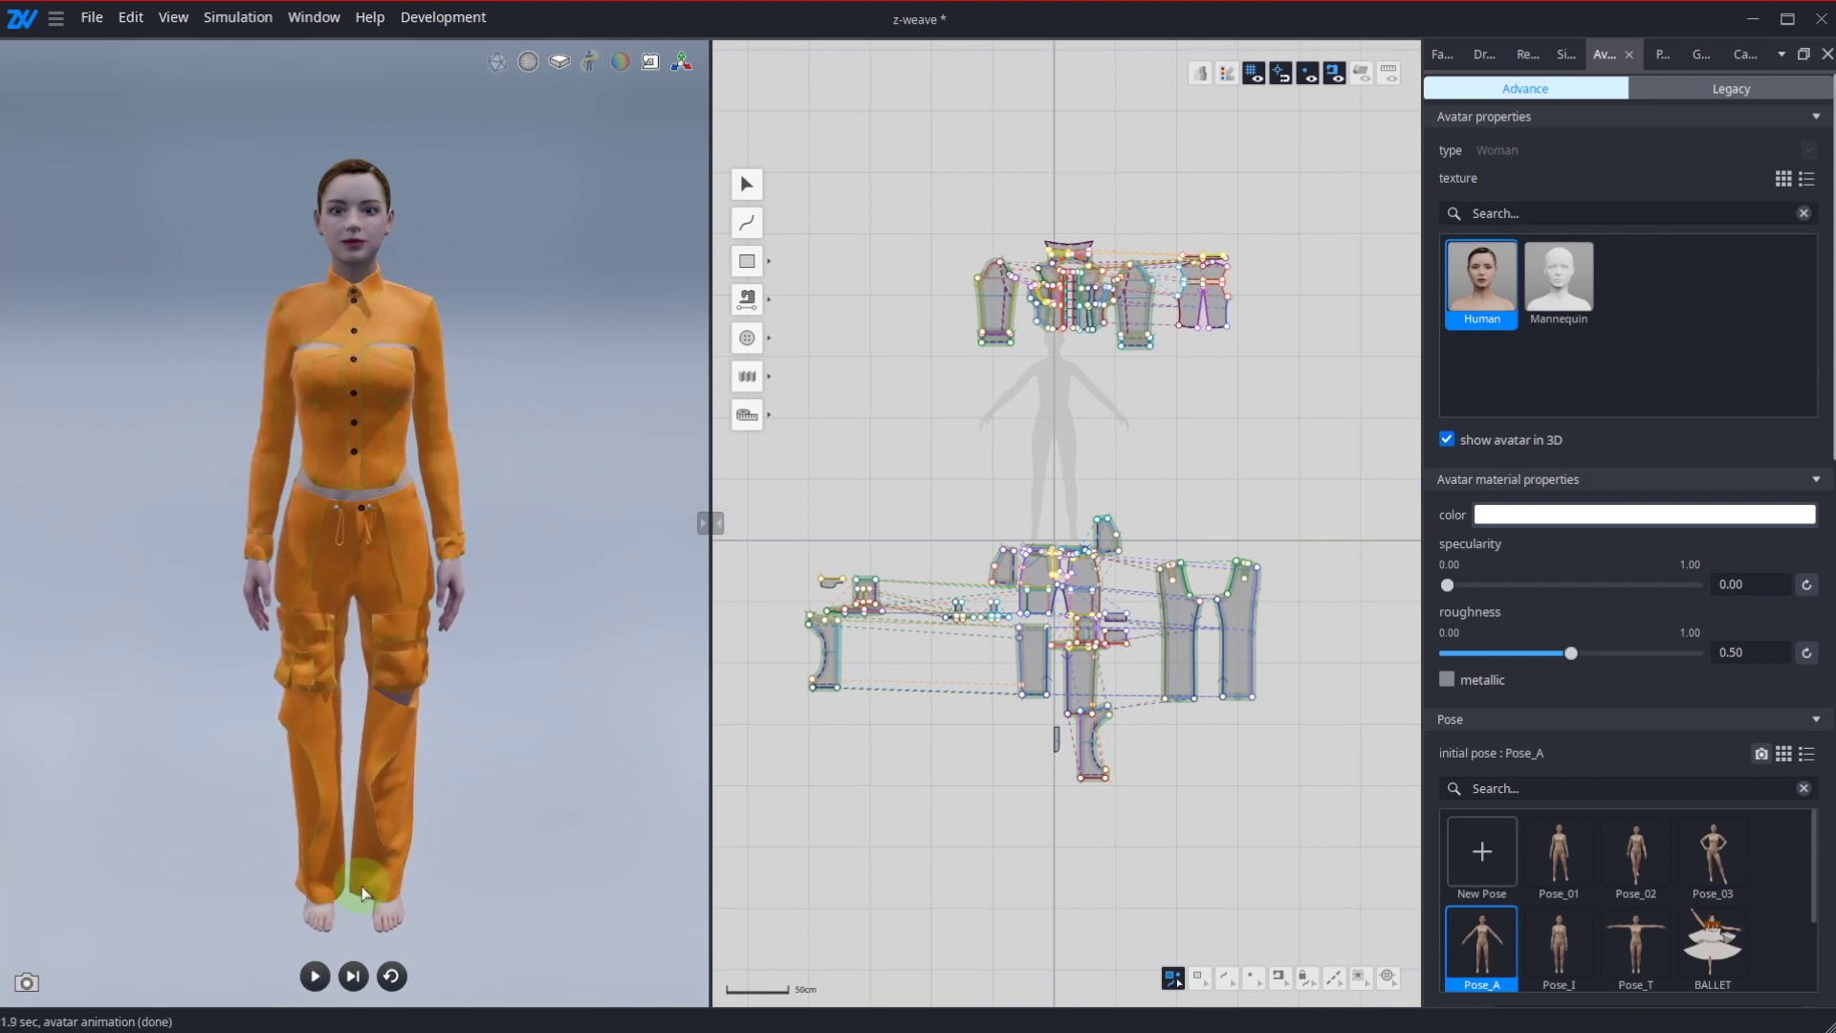
mouse_move(418, 850)
right_down()
mouse_move(570, 721)
mouse_move(120, 702)
mouse_move(612, 686)
mouse_move(619, 709)
mouse_move(421, 705)
mouse_move(497, 663)
mouse_move(548, 677)
mouse_move(612, 593)
right_up()
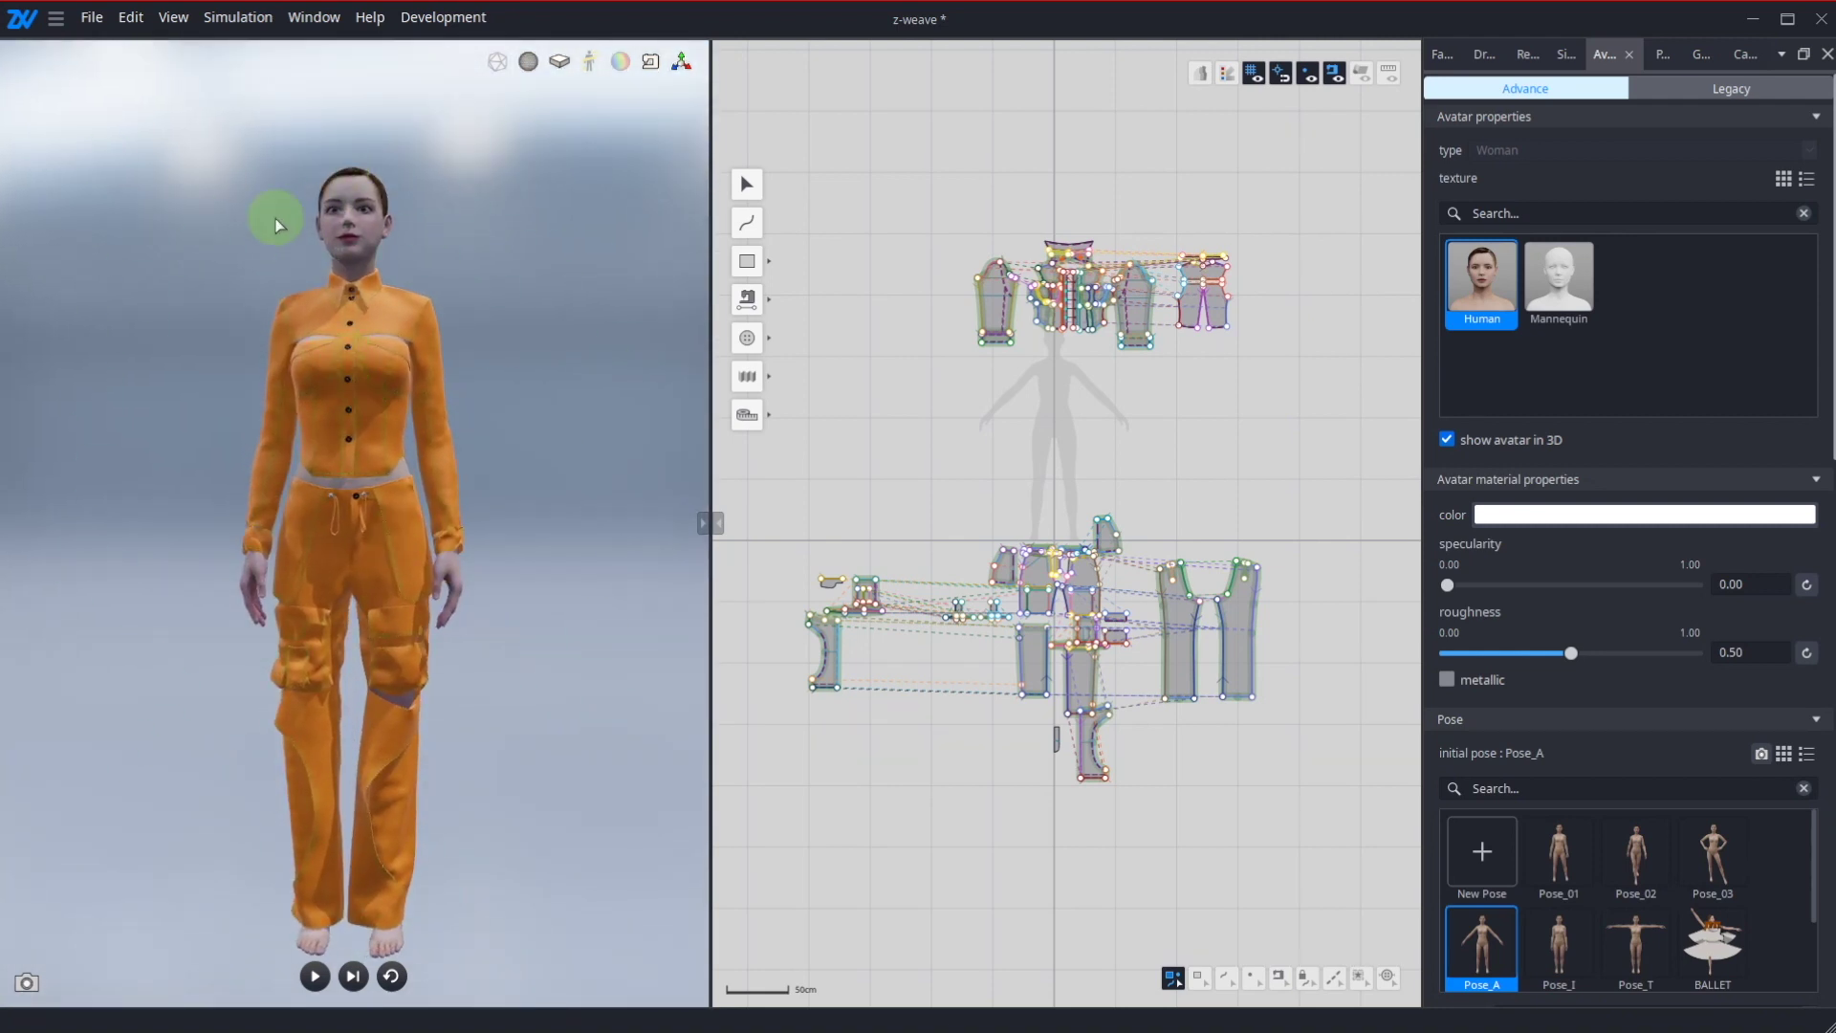
Step: Start an FBX export of the draped outfit with Smooth, Thickness and Export avatar enabled
click(84, 18)
mouse_move(172, 181)
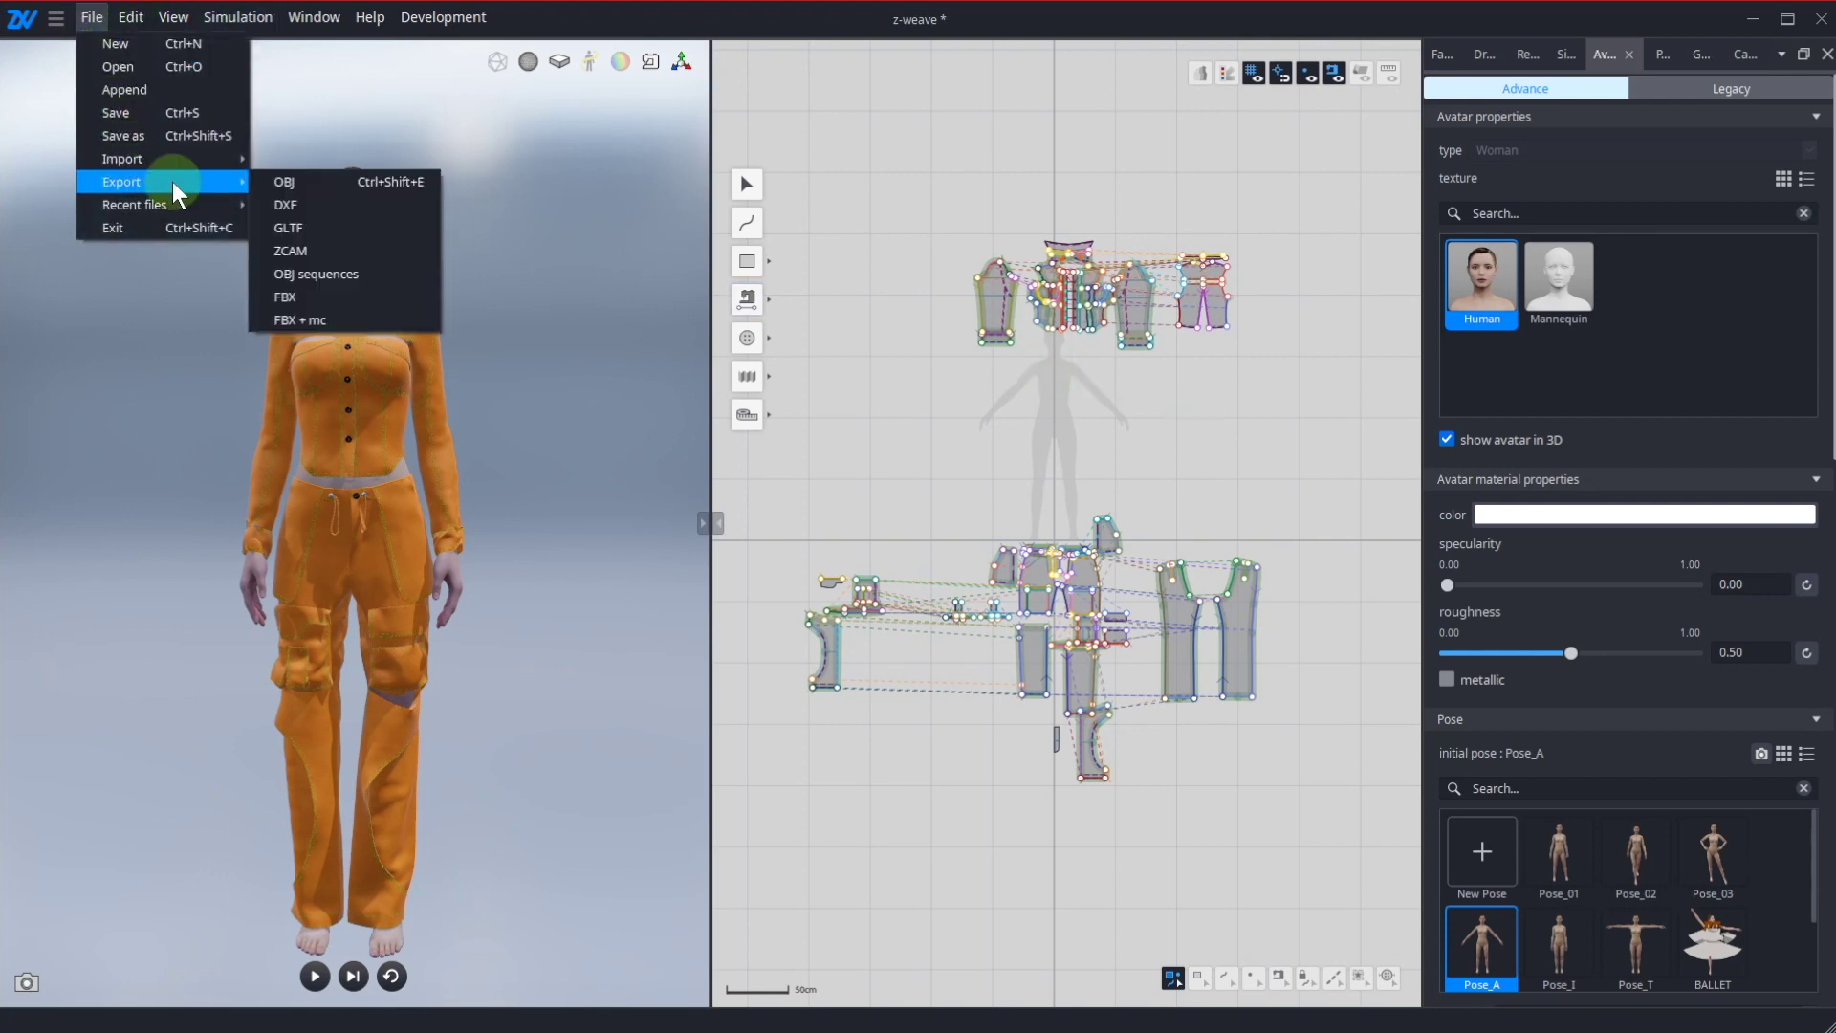
click(285, 296)
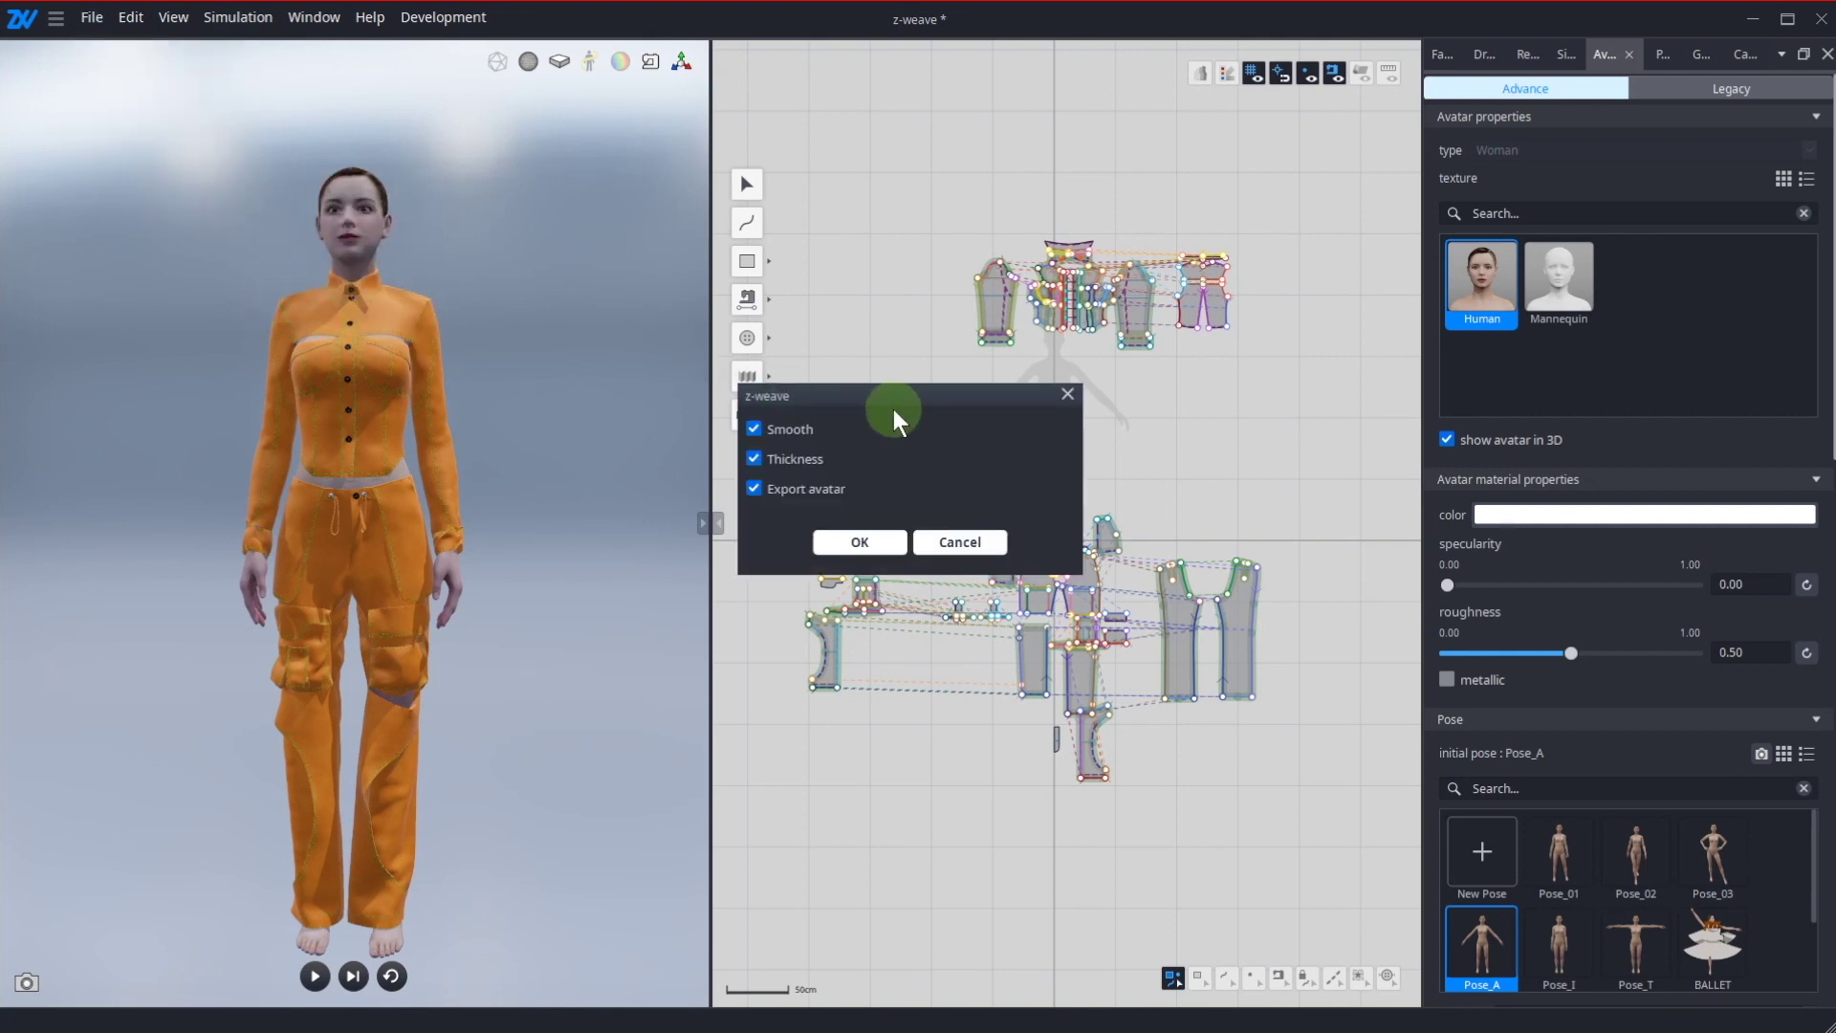
drag(896, 409, 570, 295)
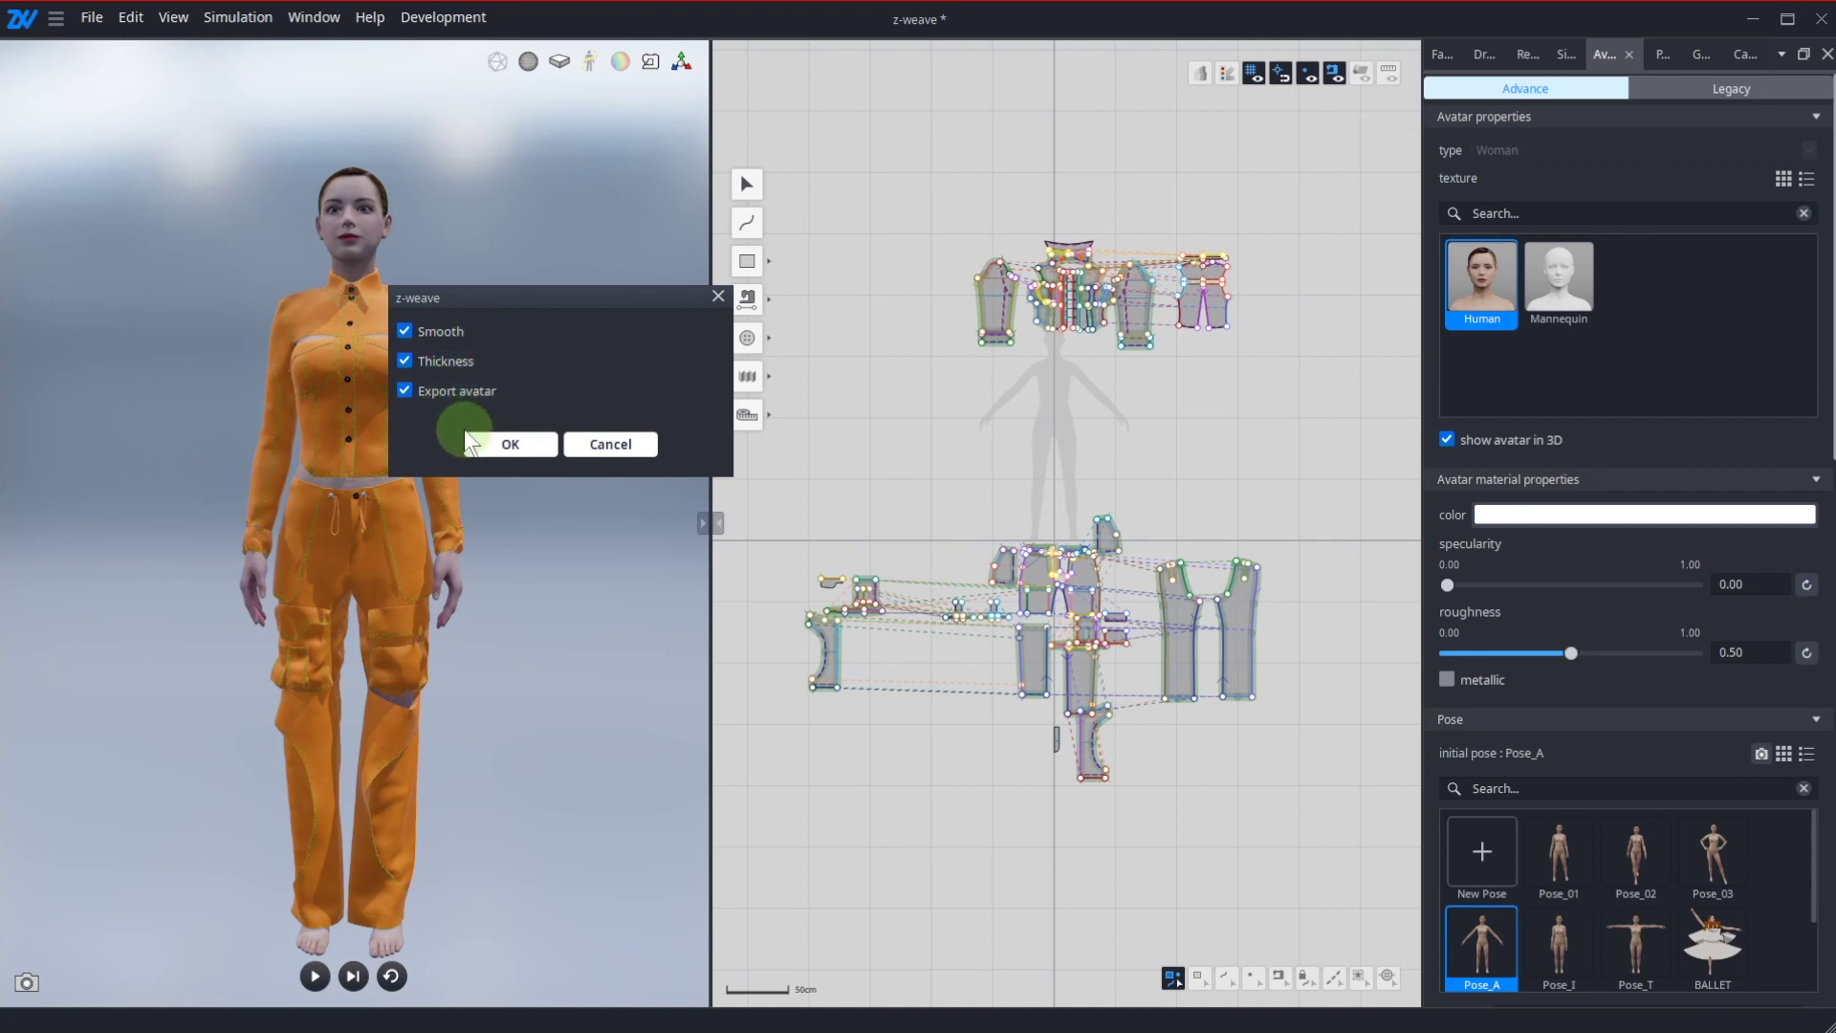
click(507, 444)
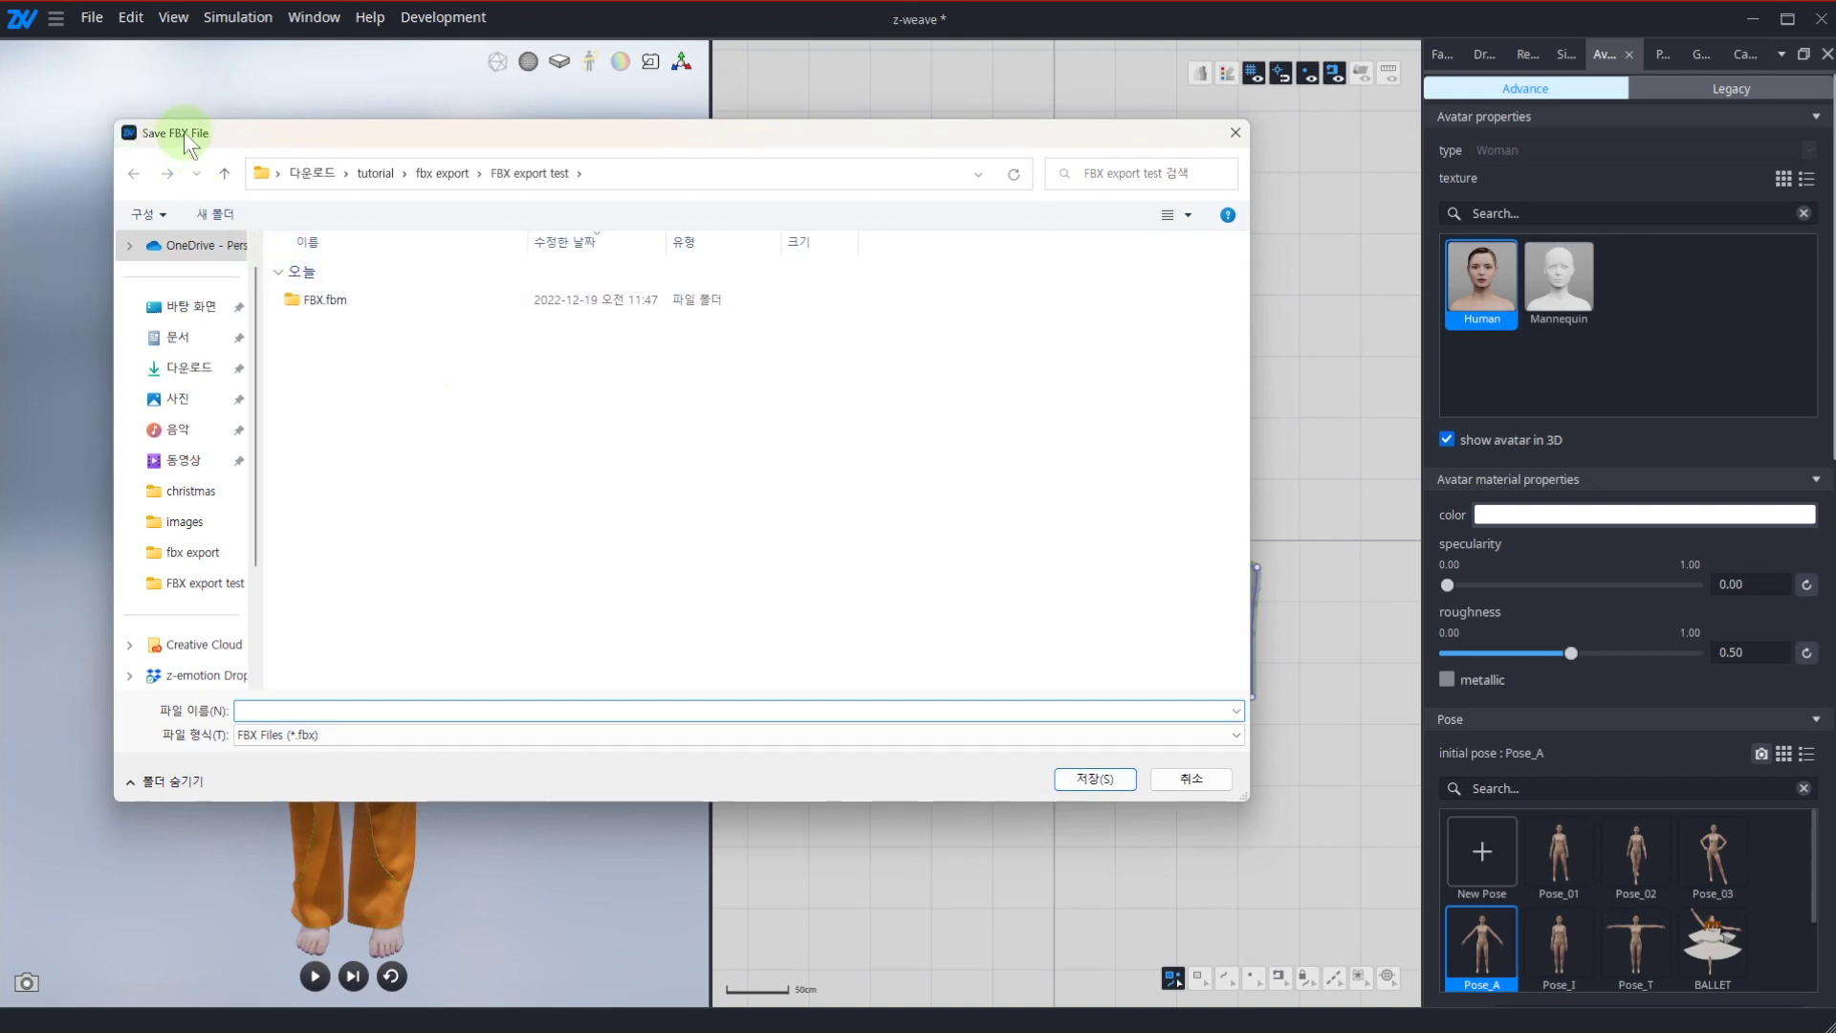
Step: Save the FBX file as FBX test in the FBX test folder inside fbx export
click(457, 173)
click(432, 302)
double_click(432, 306)
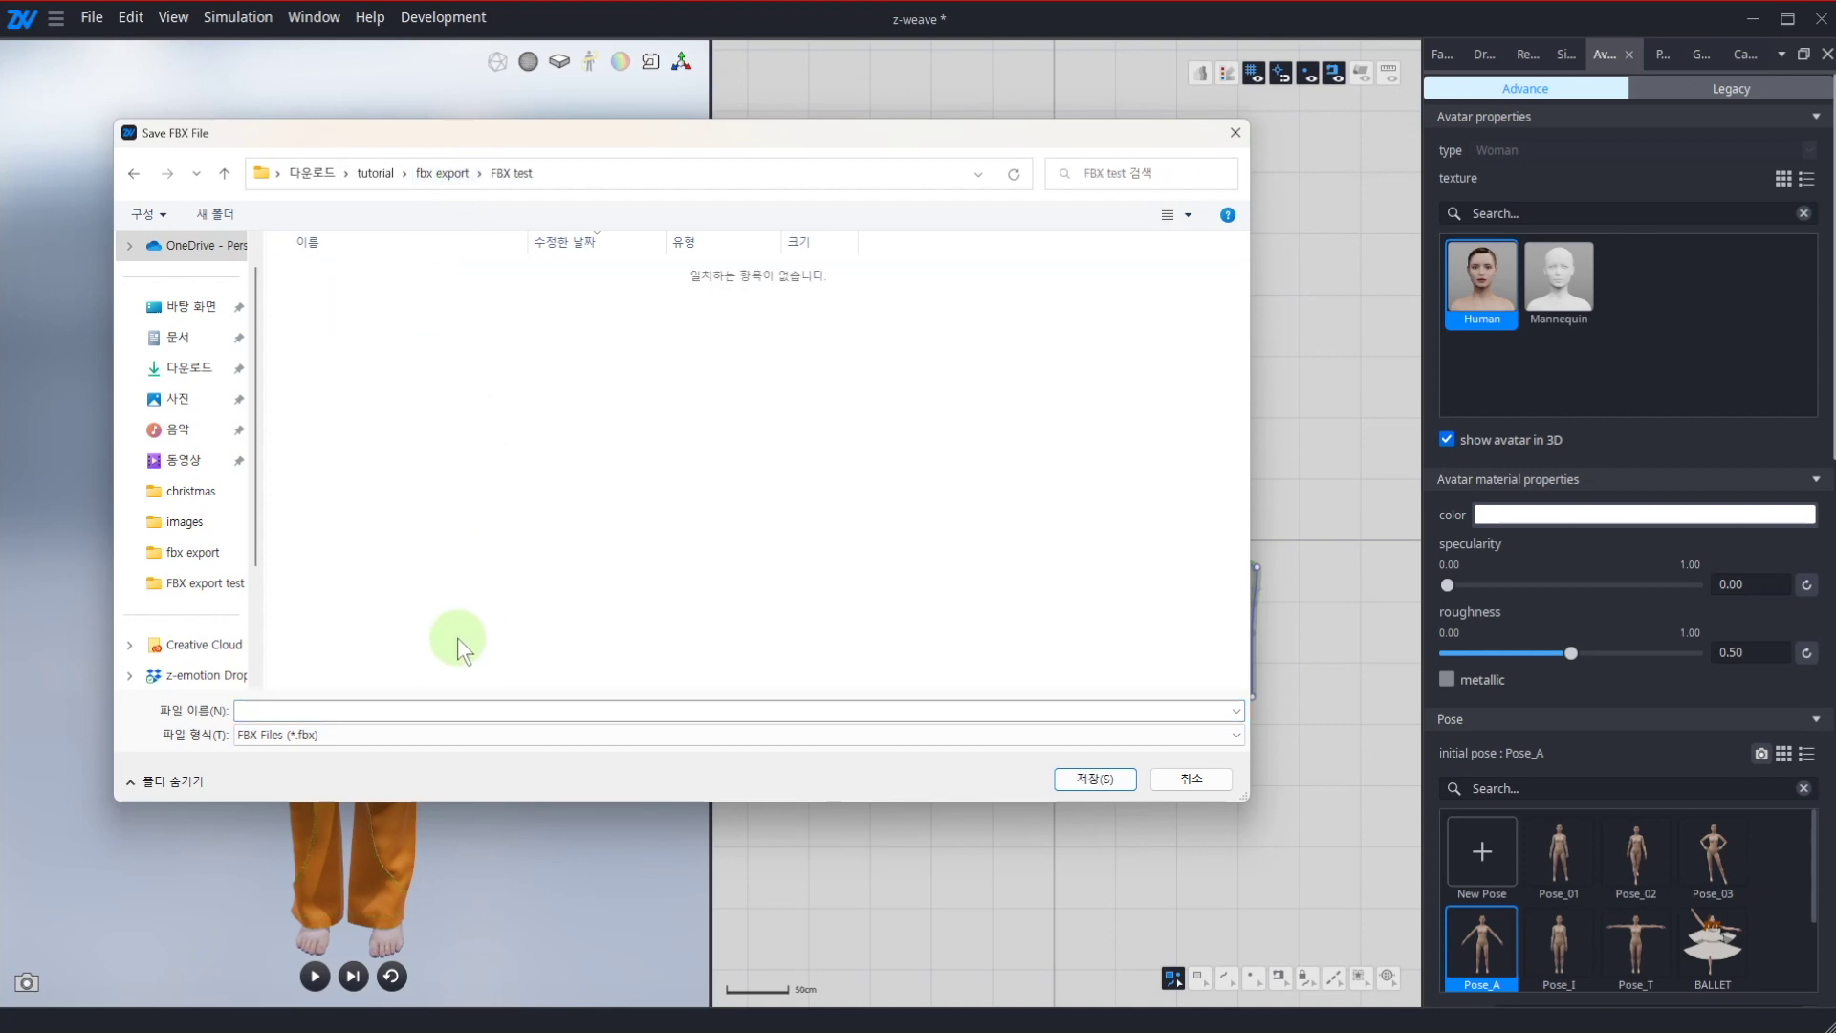
click(389, 709)
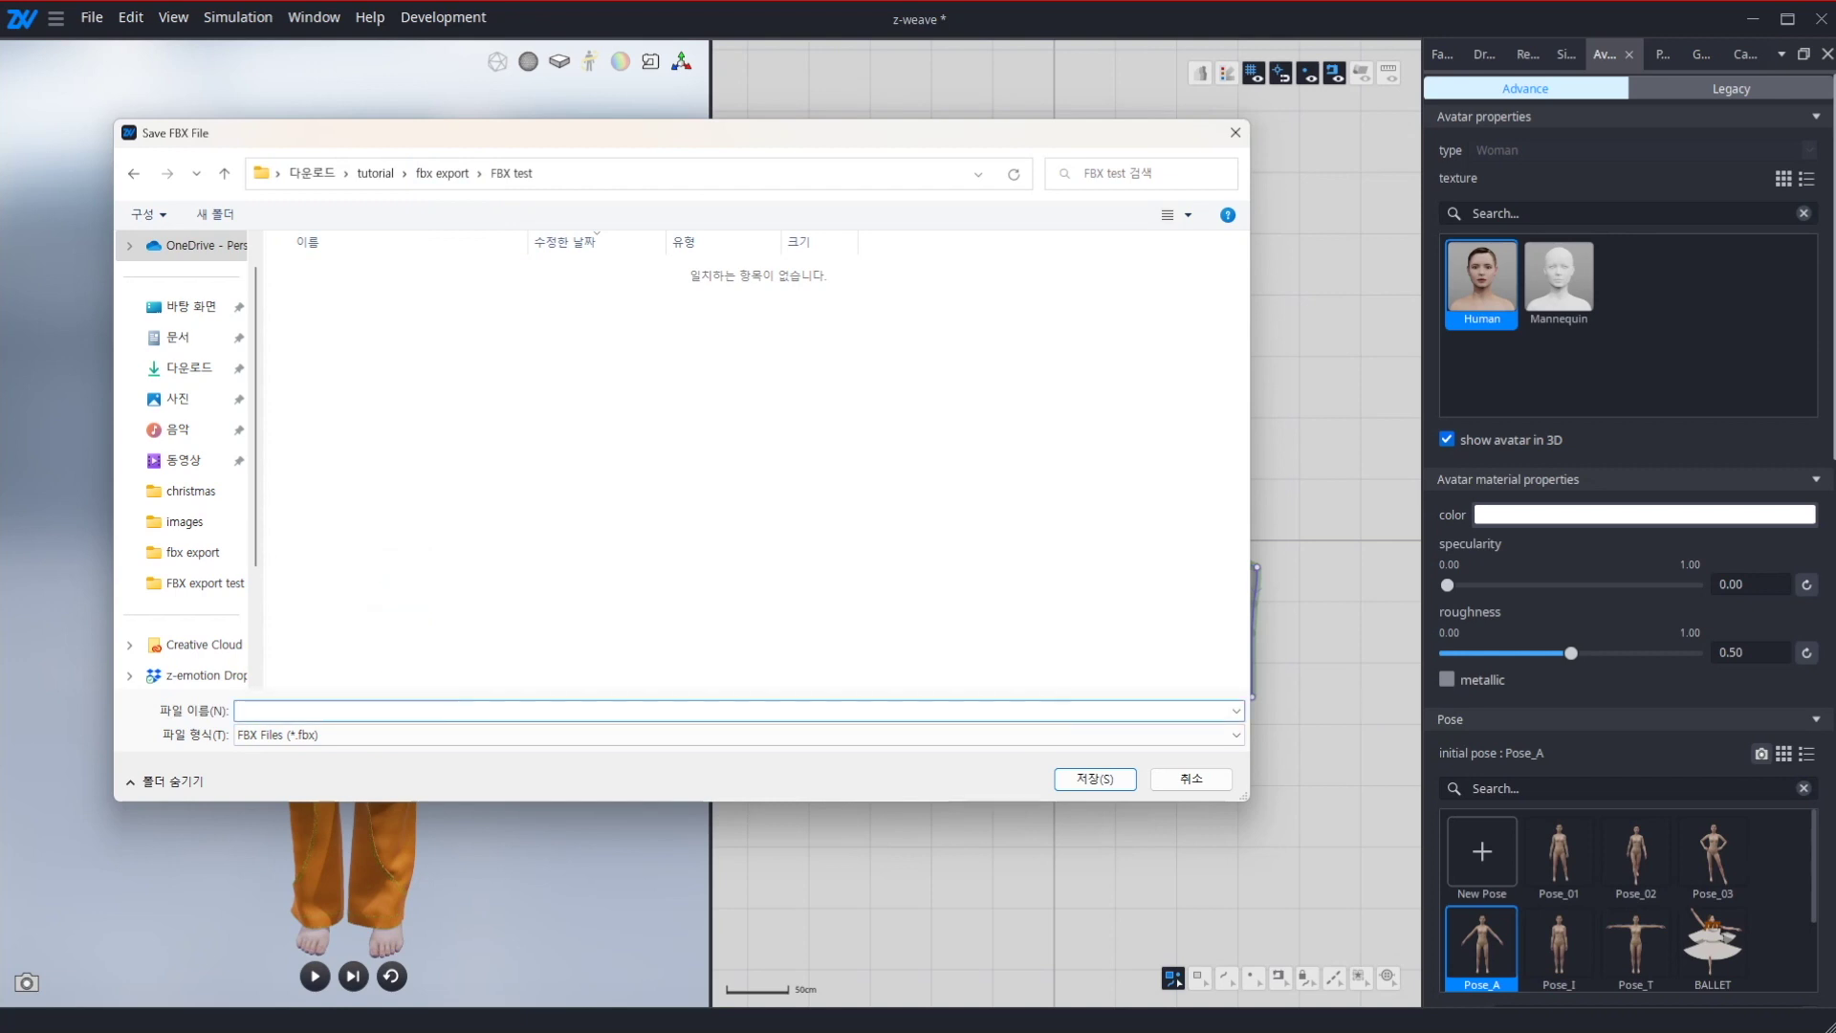
text(FBX test)
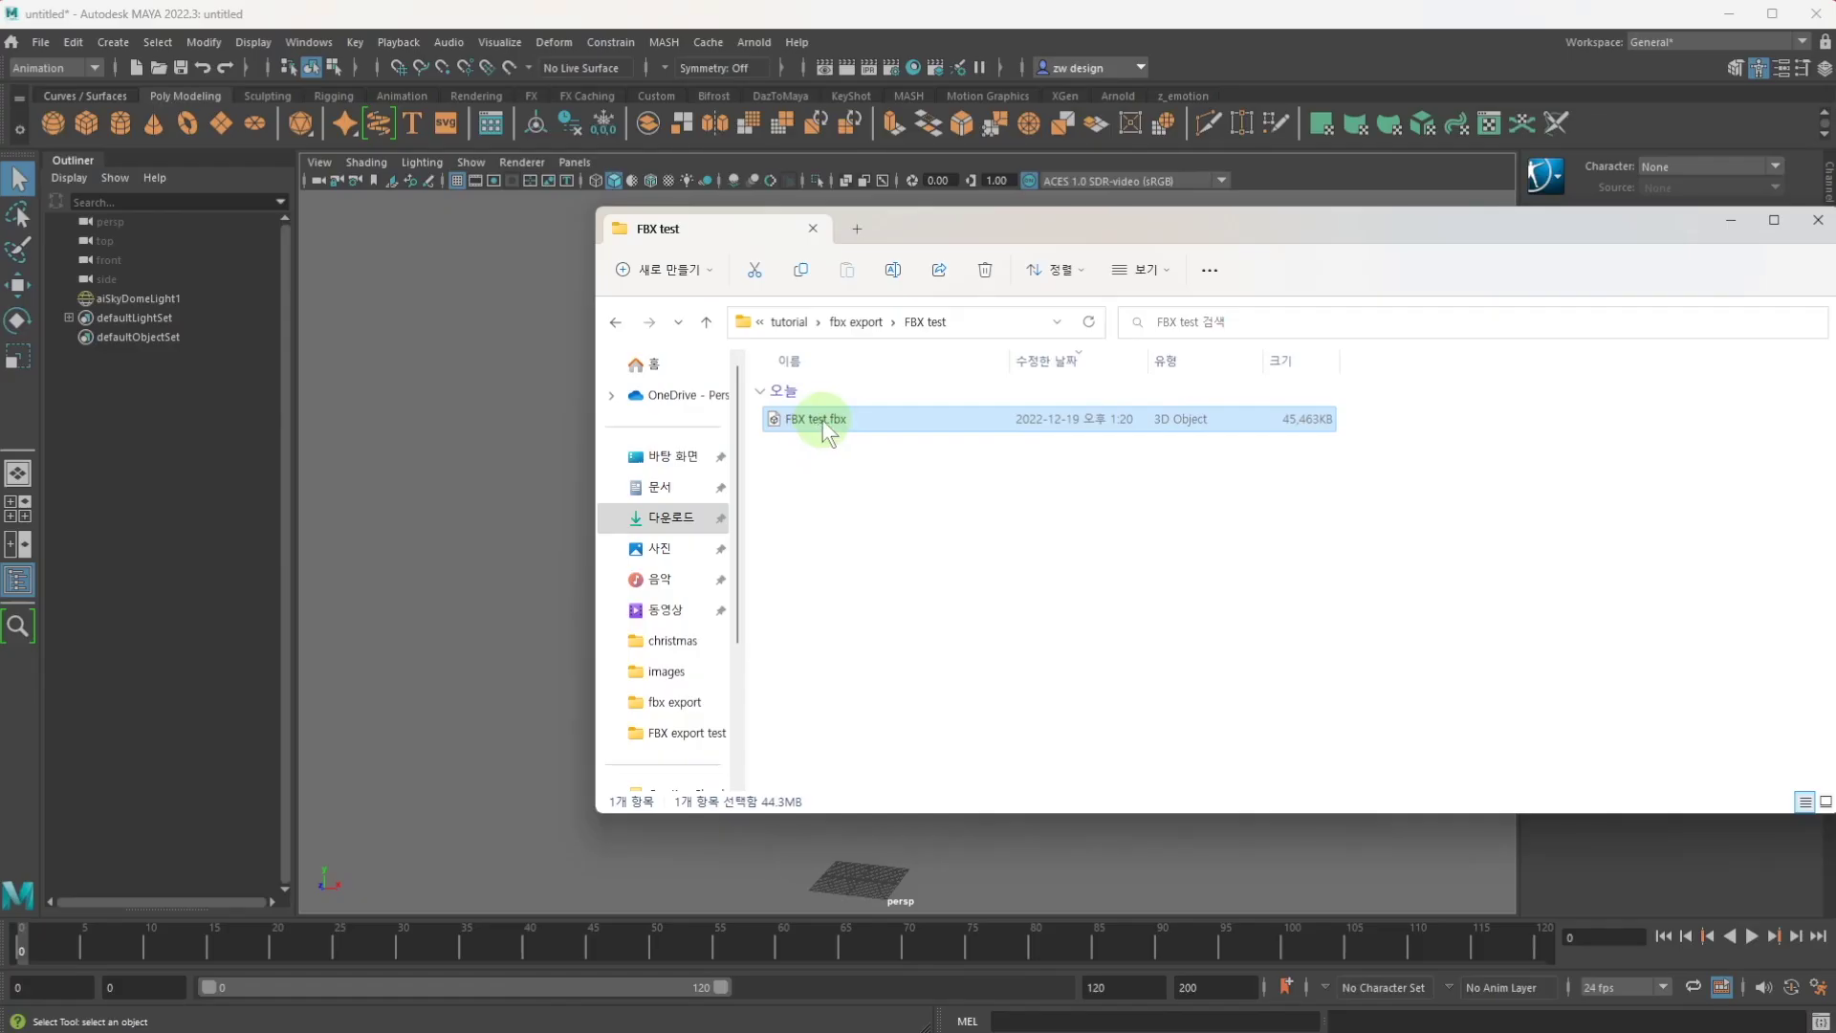
Step: Switch to Maya and import FBX test.fbx from the FBX test folder into the untitled scene
drag(822, 421, 489, 421)
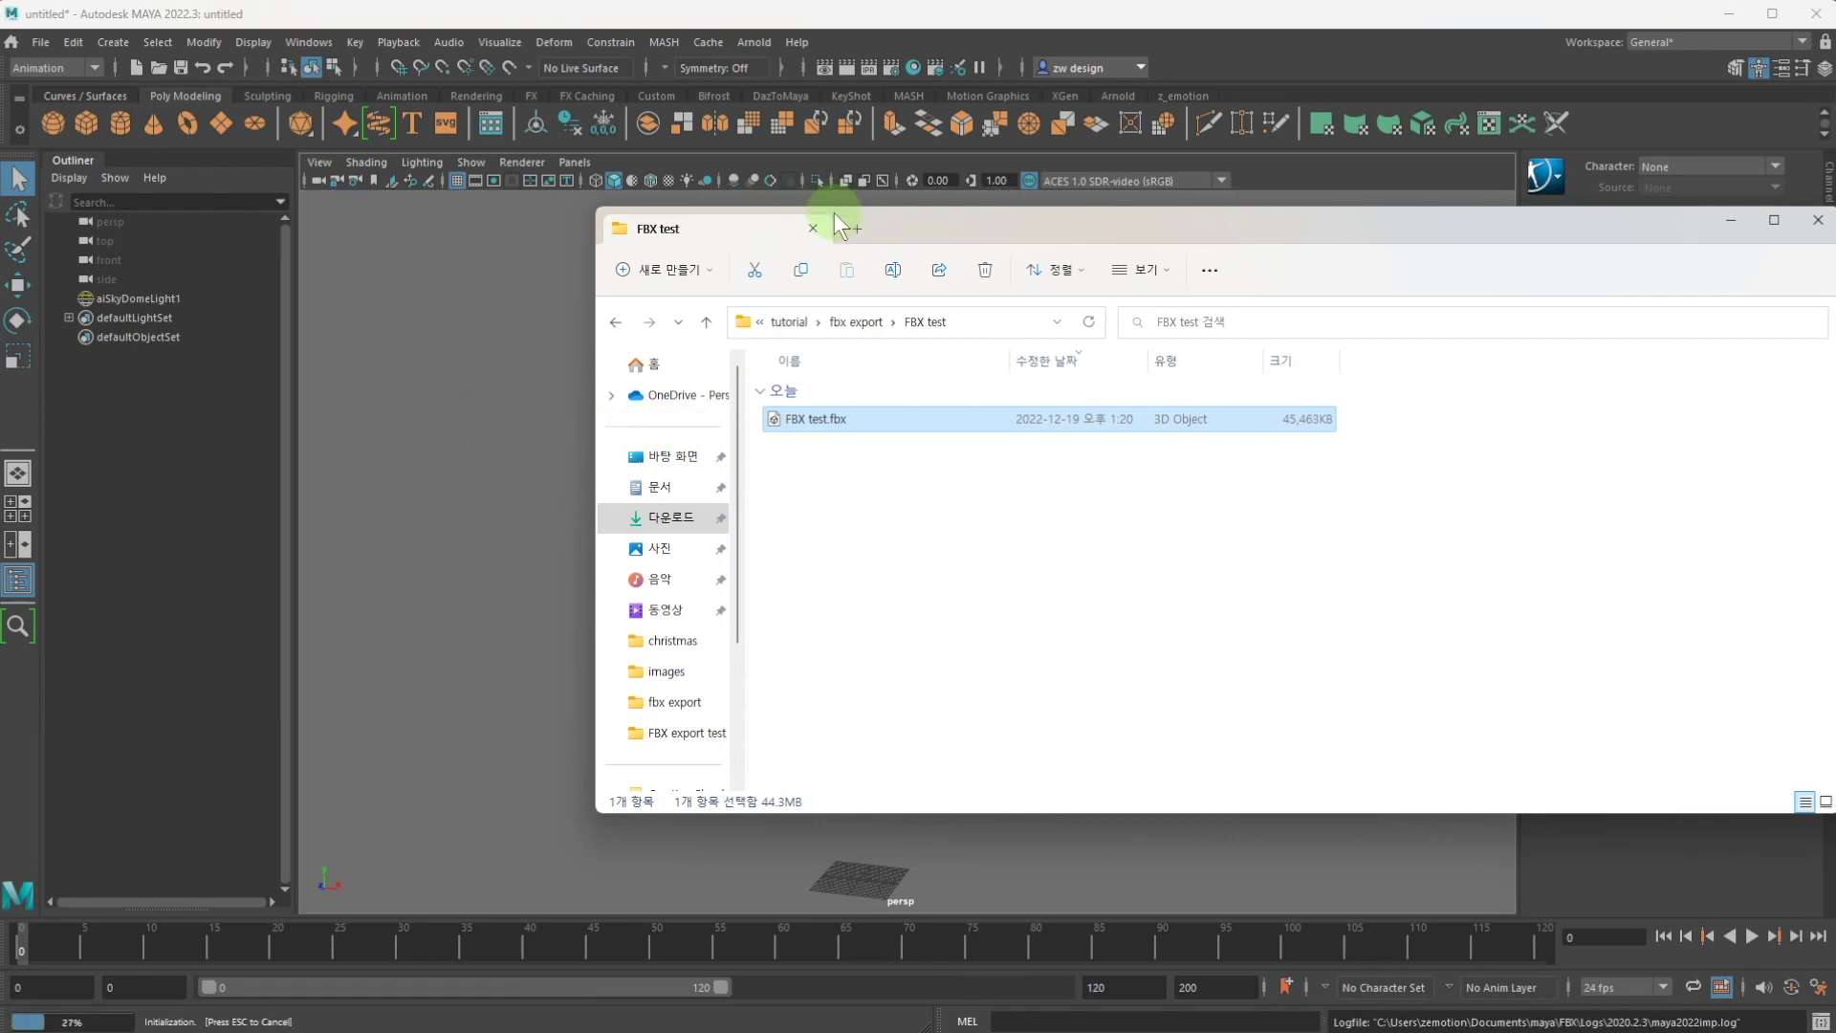
drag(833, 222, 908, 872)
click(1011, 644)
alt+drag(1012, 643, 1373, 664)
Step: Select individual cloth and stitch objects, including cloth0_stitch1 and cloth1, to check the parts of the imported garment
click(114, 570)
click(113, 665)
click(145, 794)
click(169, 588)
click(155, 353)
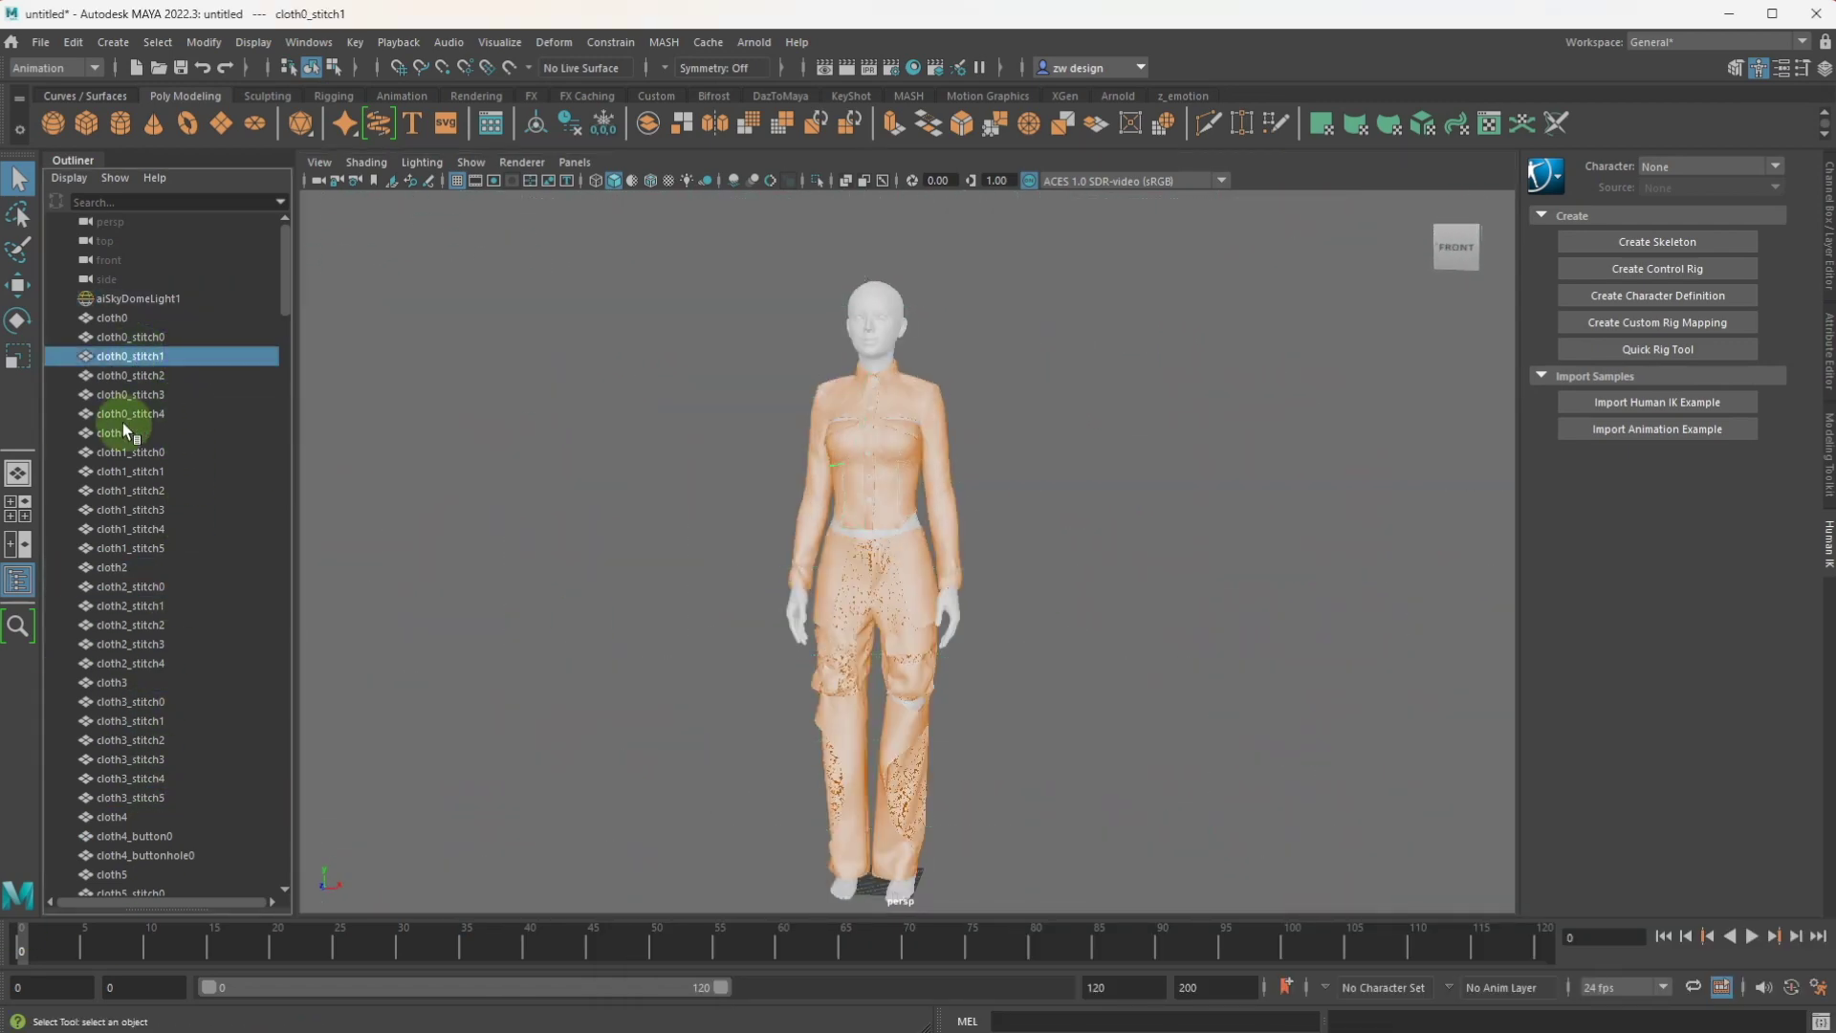
click(122, 428)
mouse_move(22, 953)
mouse_down()
mouse_move(840, 971)
mouse_move(1237, 951)
mouse_move(20, 972)
mouse_move(23, 950)
mouse_up()
Step: Bring the file explorer back over the Maya scene and open the FBX test.fbm folder
key(alt+Tab)
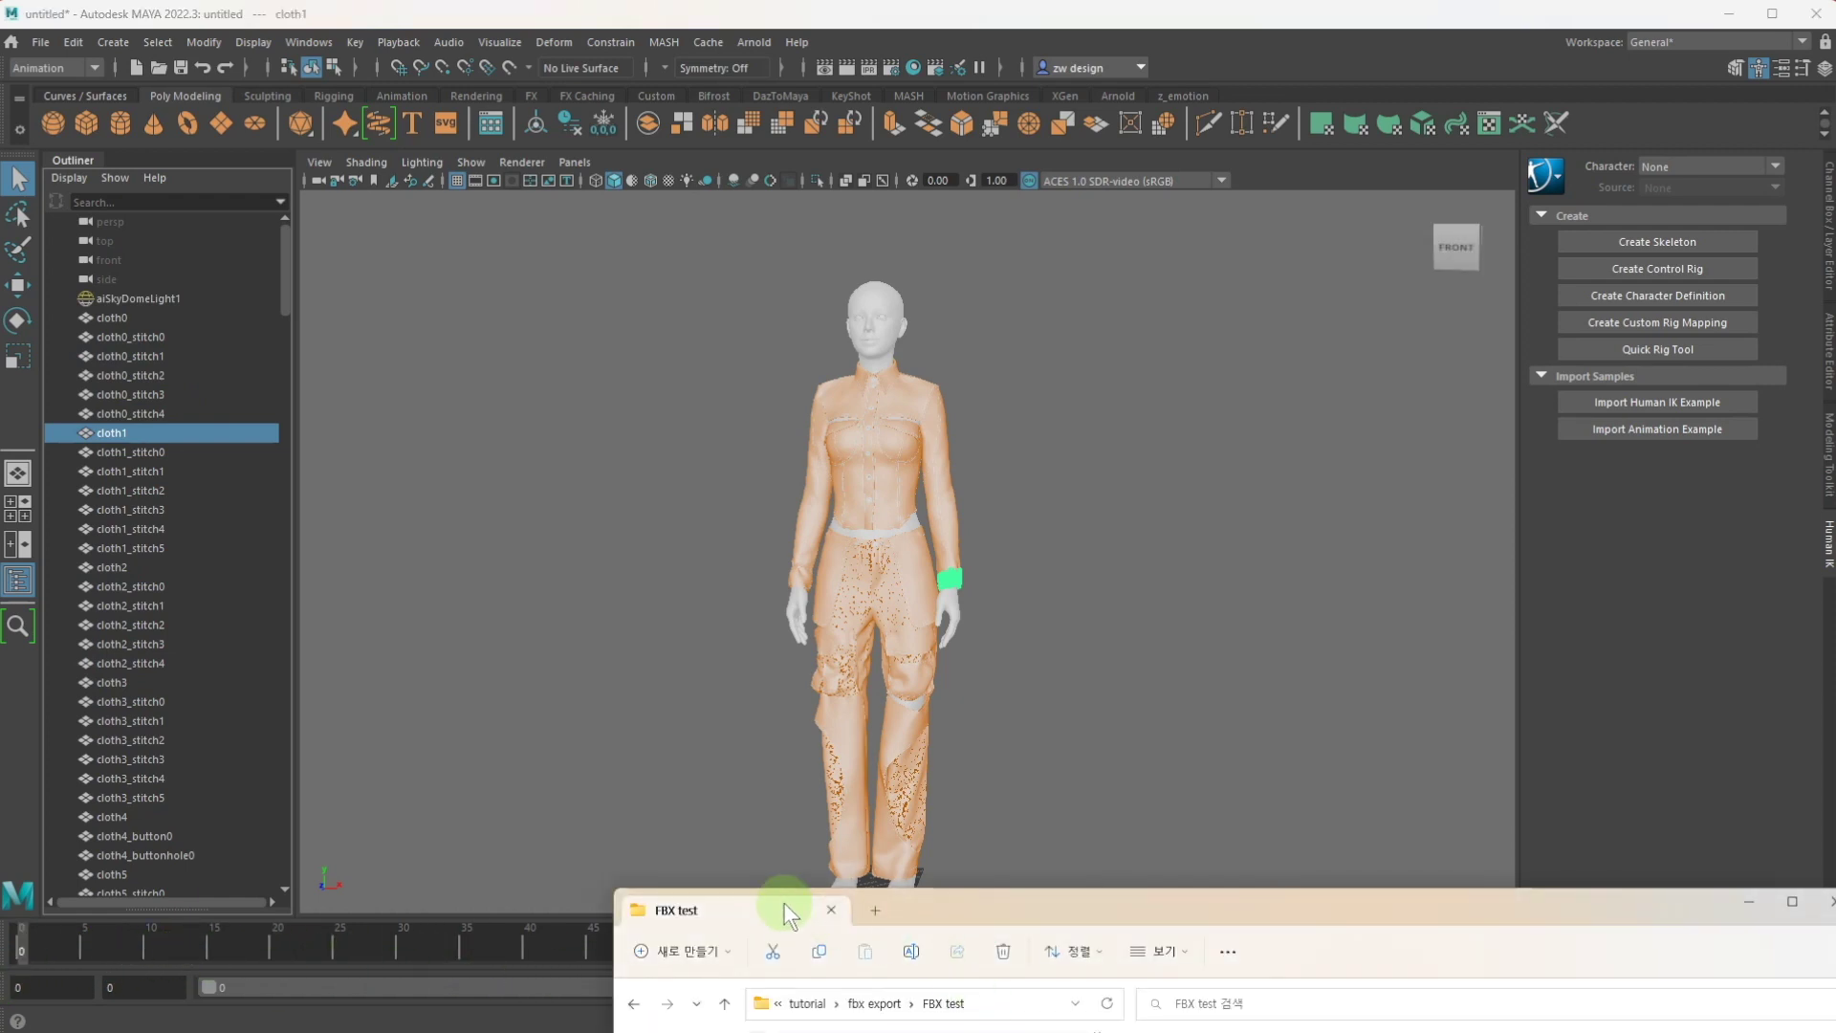
drag(783, 903, 841, 905)
drag(993, 918, 749, 186)
click(753, 508)
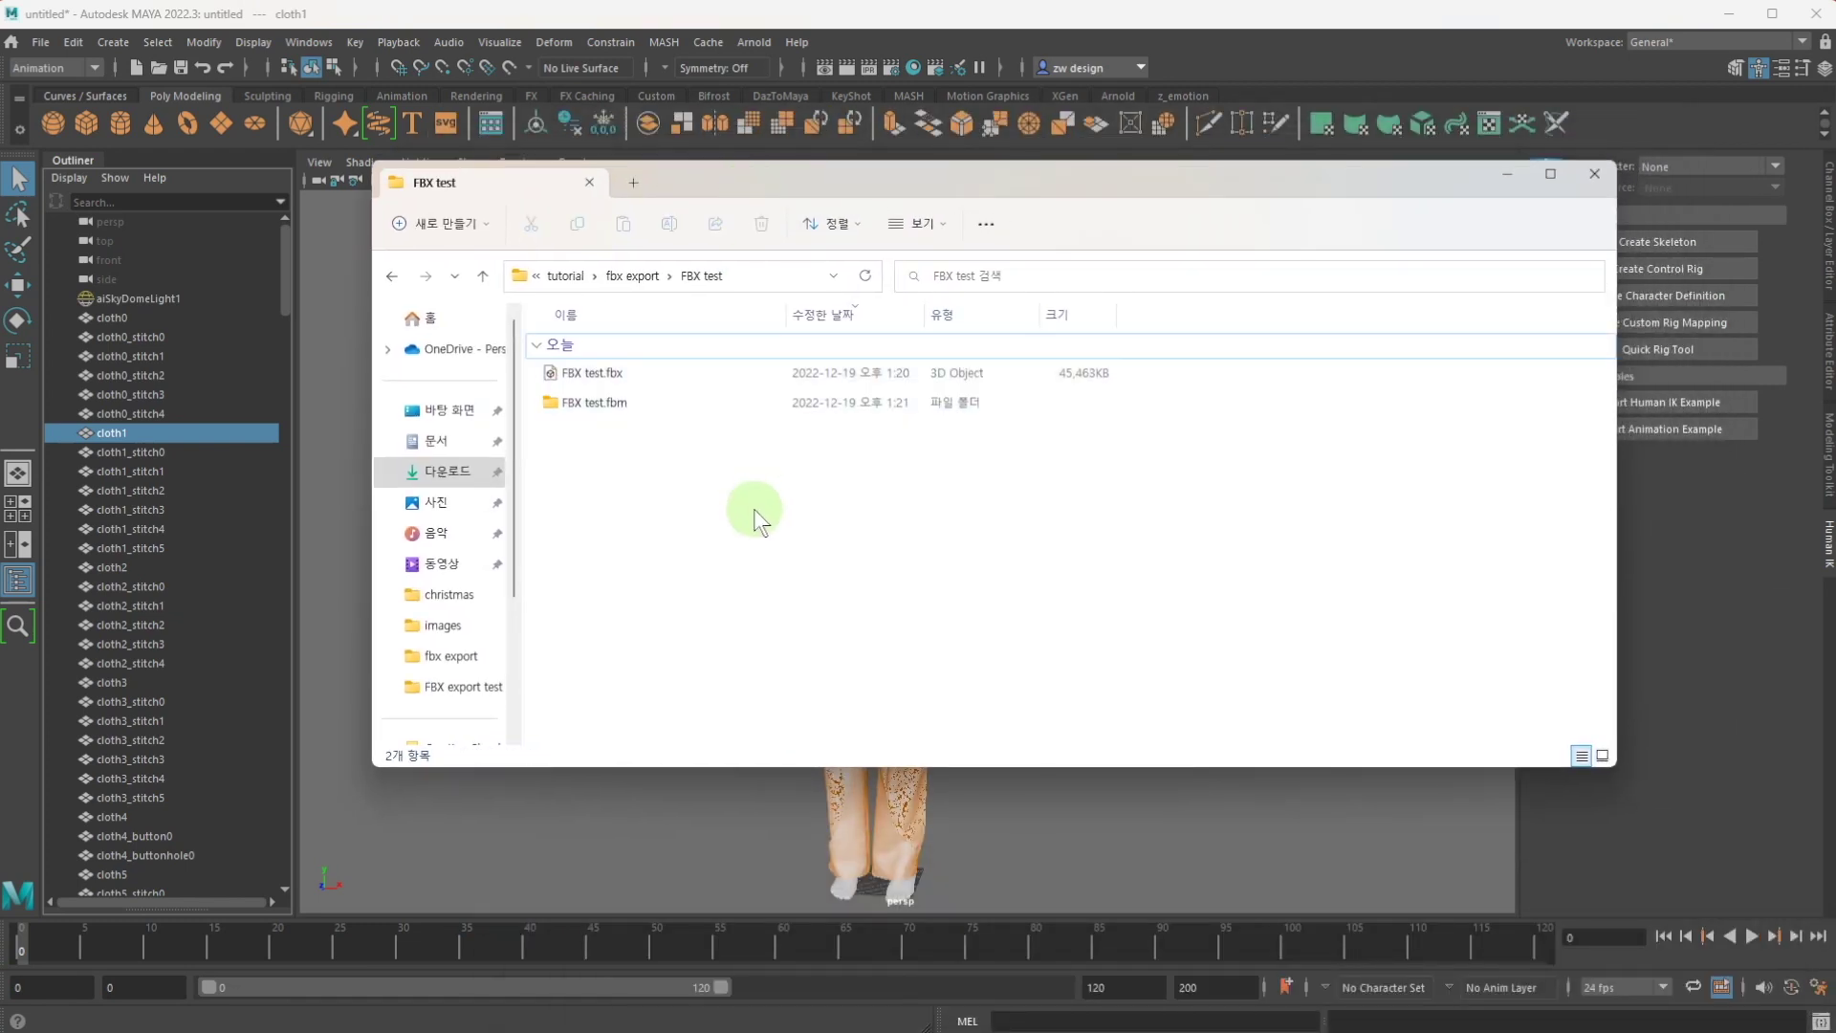
double_click(623, 401)
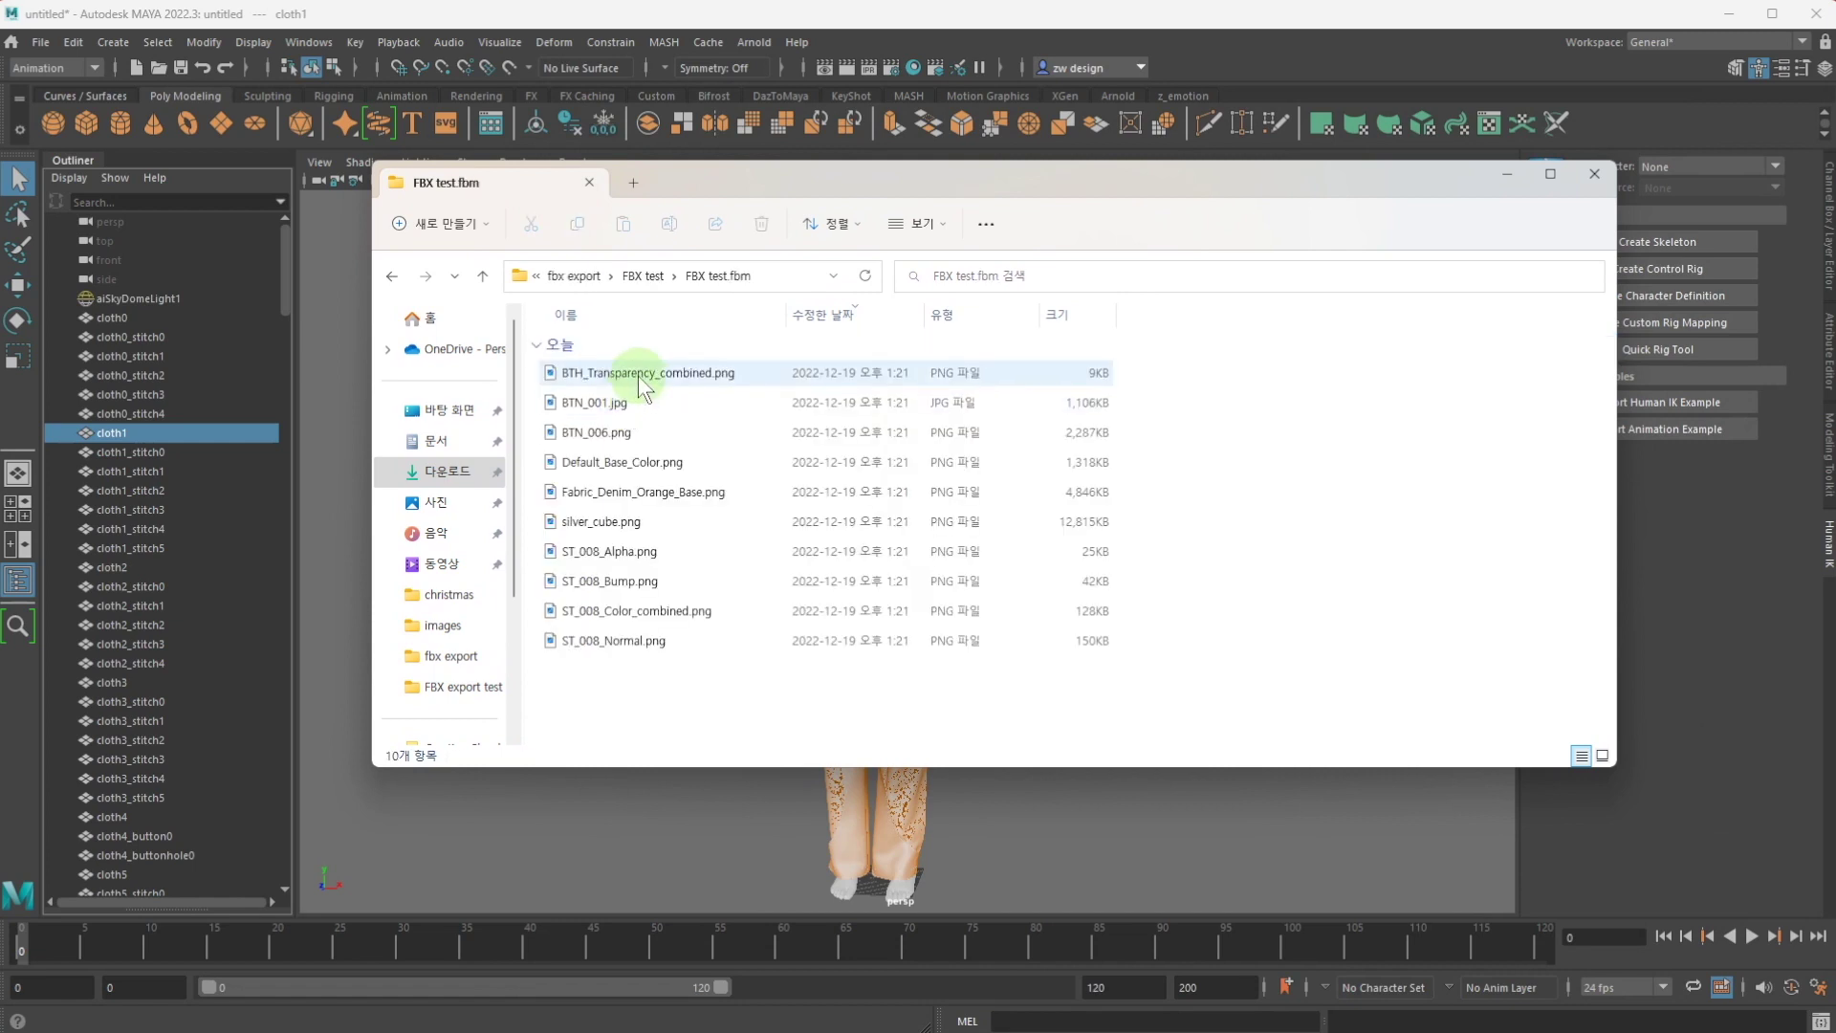
Step: Examine the extracted texture images for the buttons, buttonholes, stitches and orange denim fabric in the FBX test.fbm folder
click(634, 394)
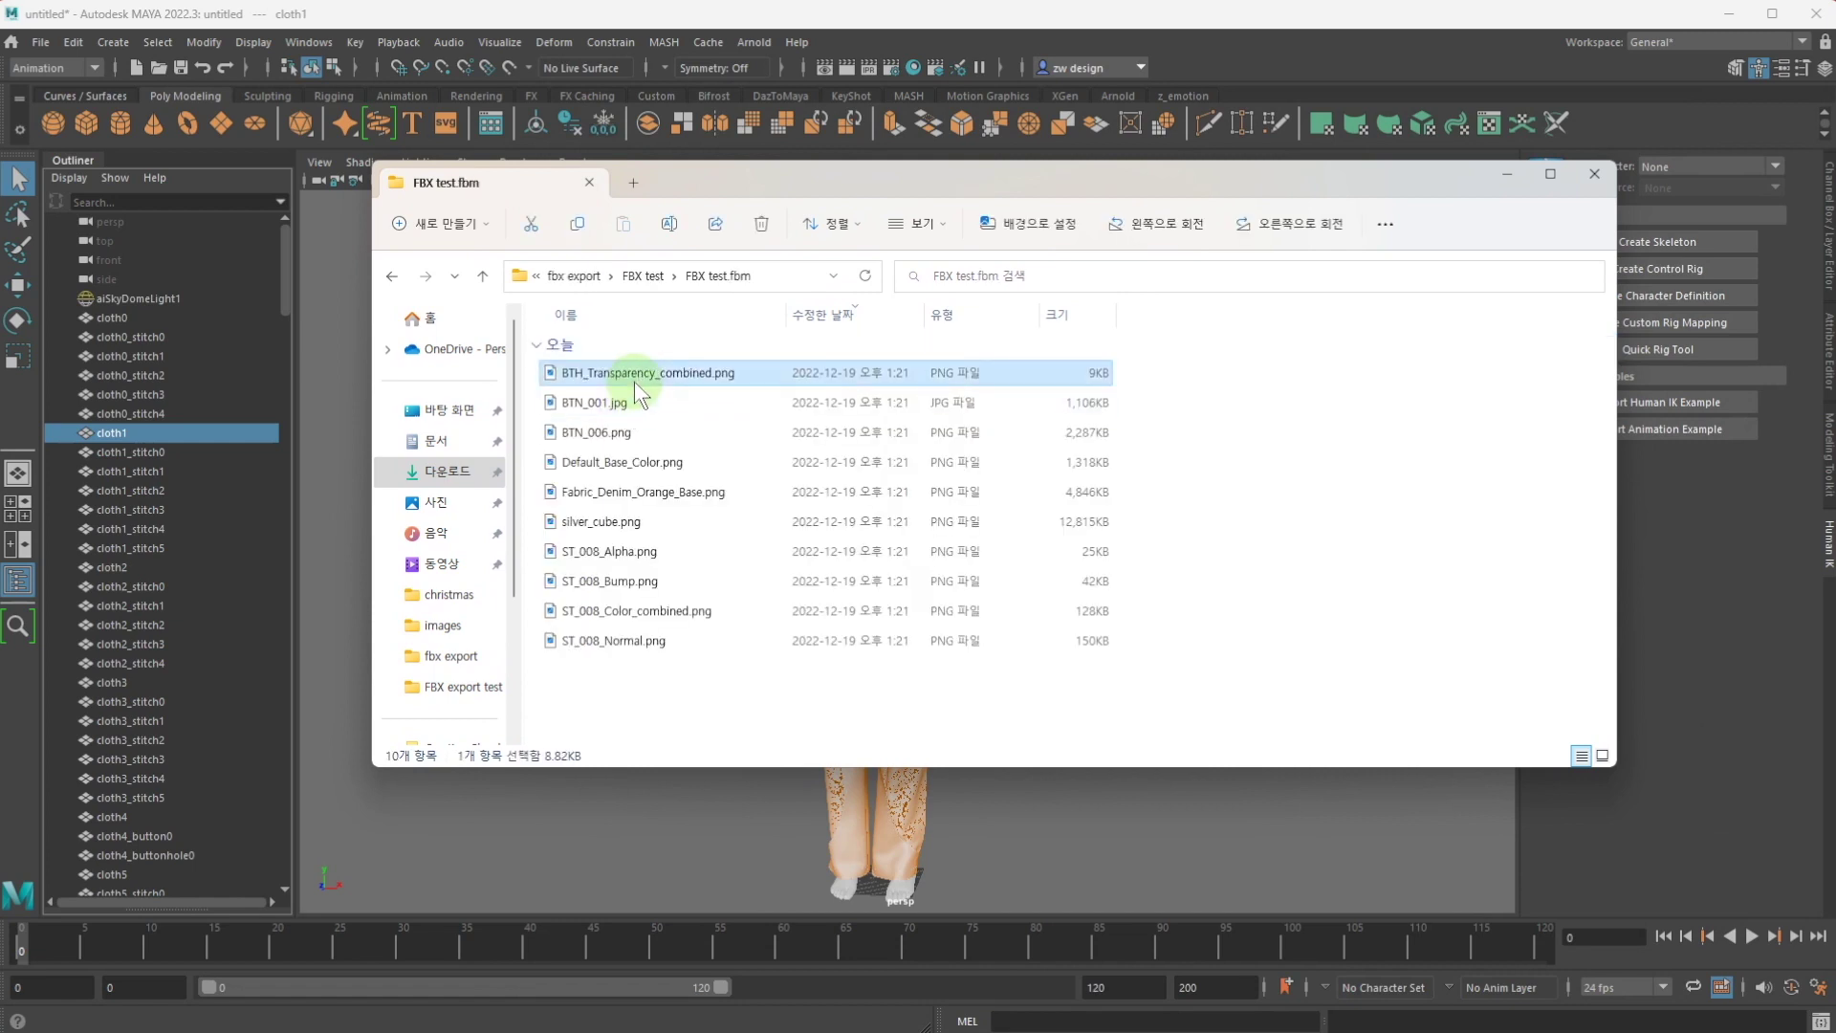
click(602, 440)
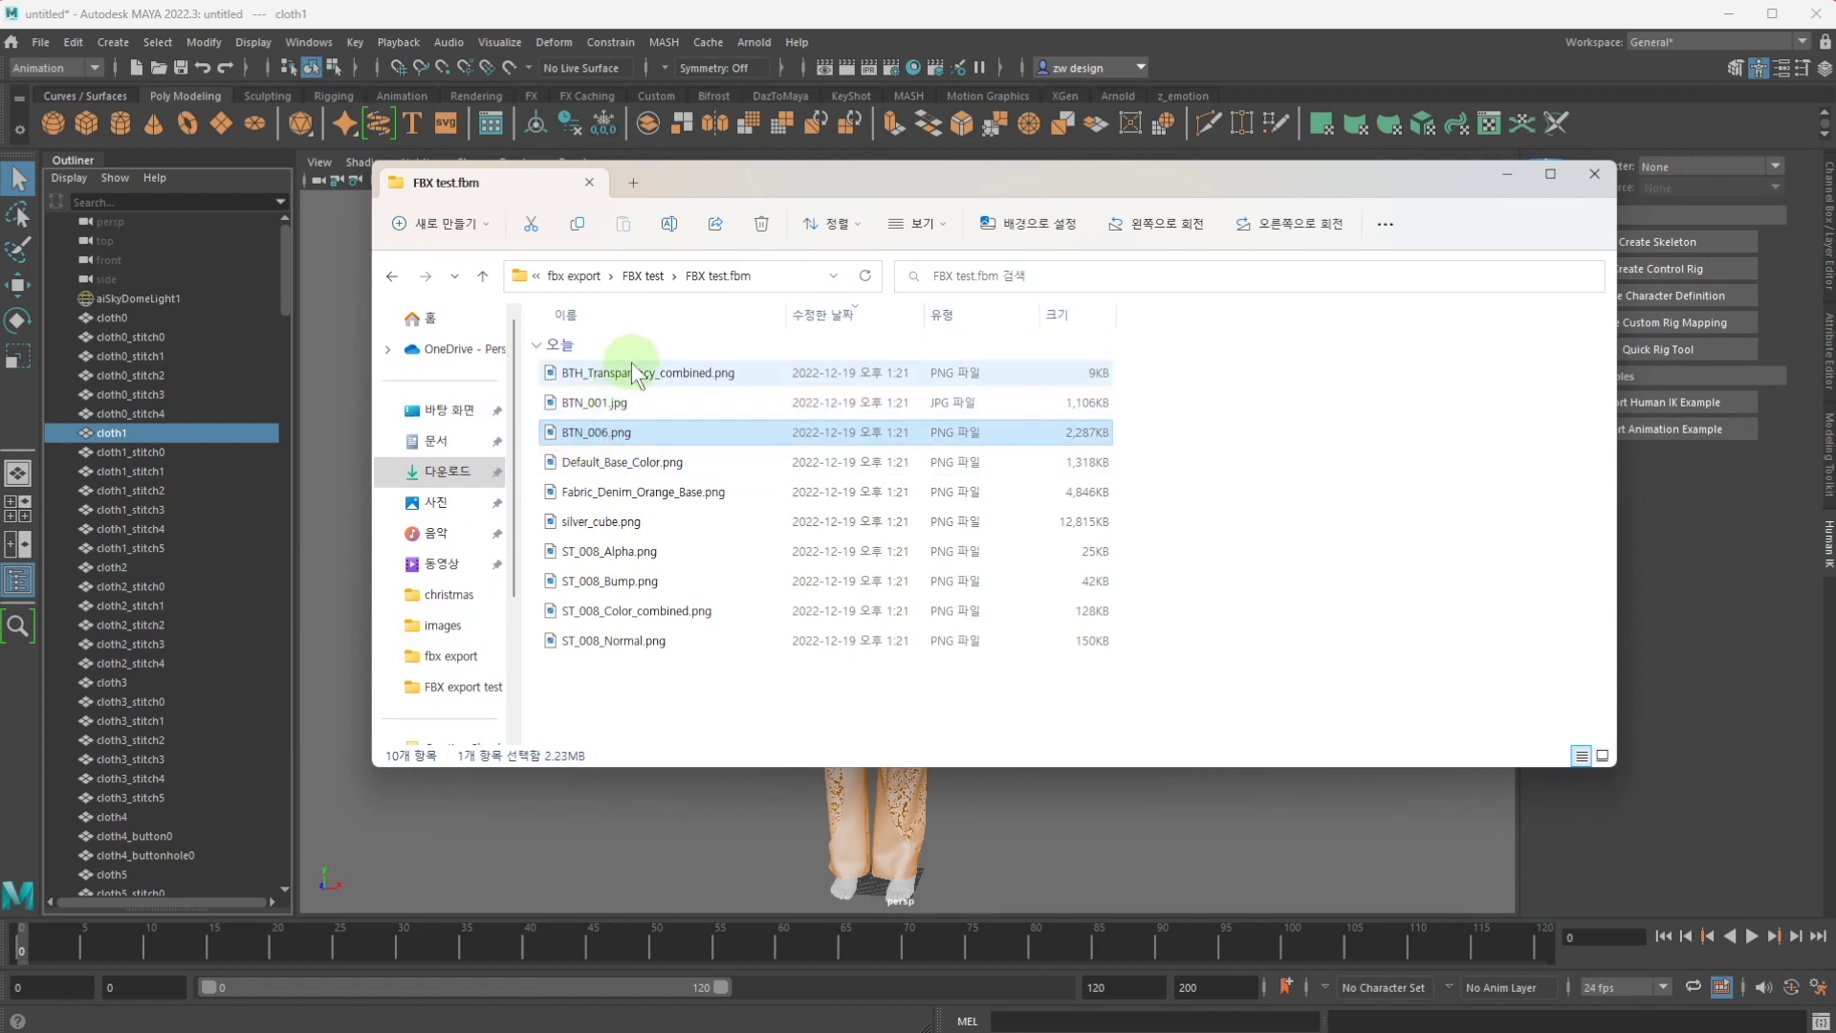
click(631, 358)
click(690, 715)
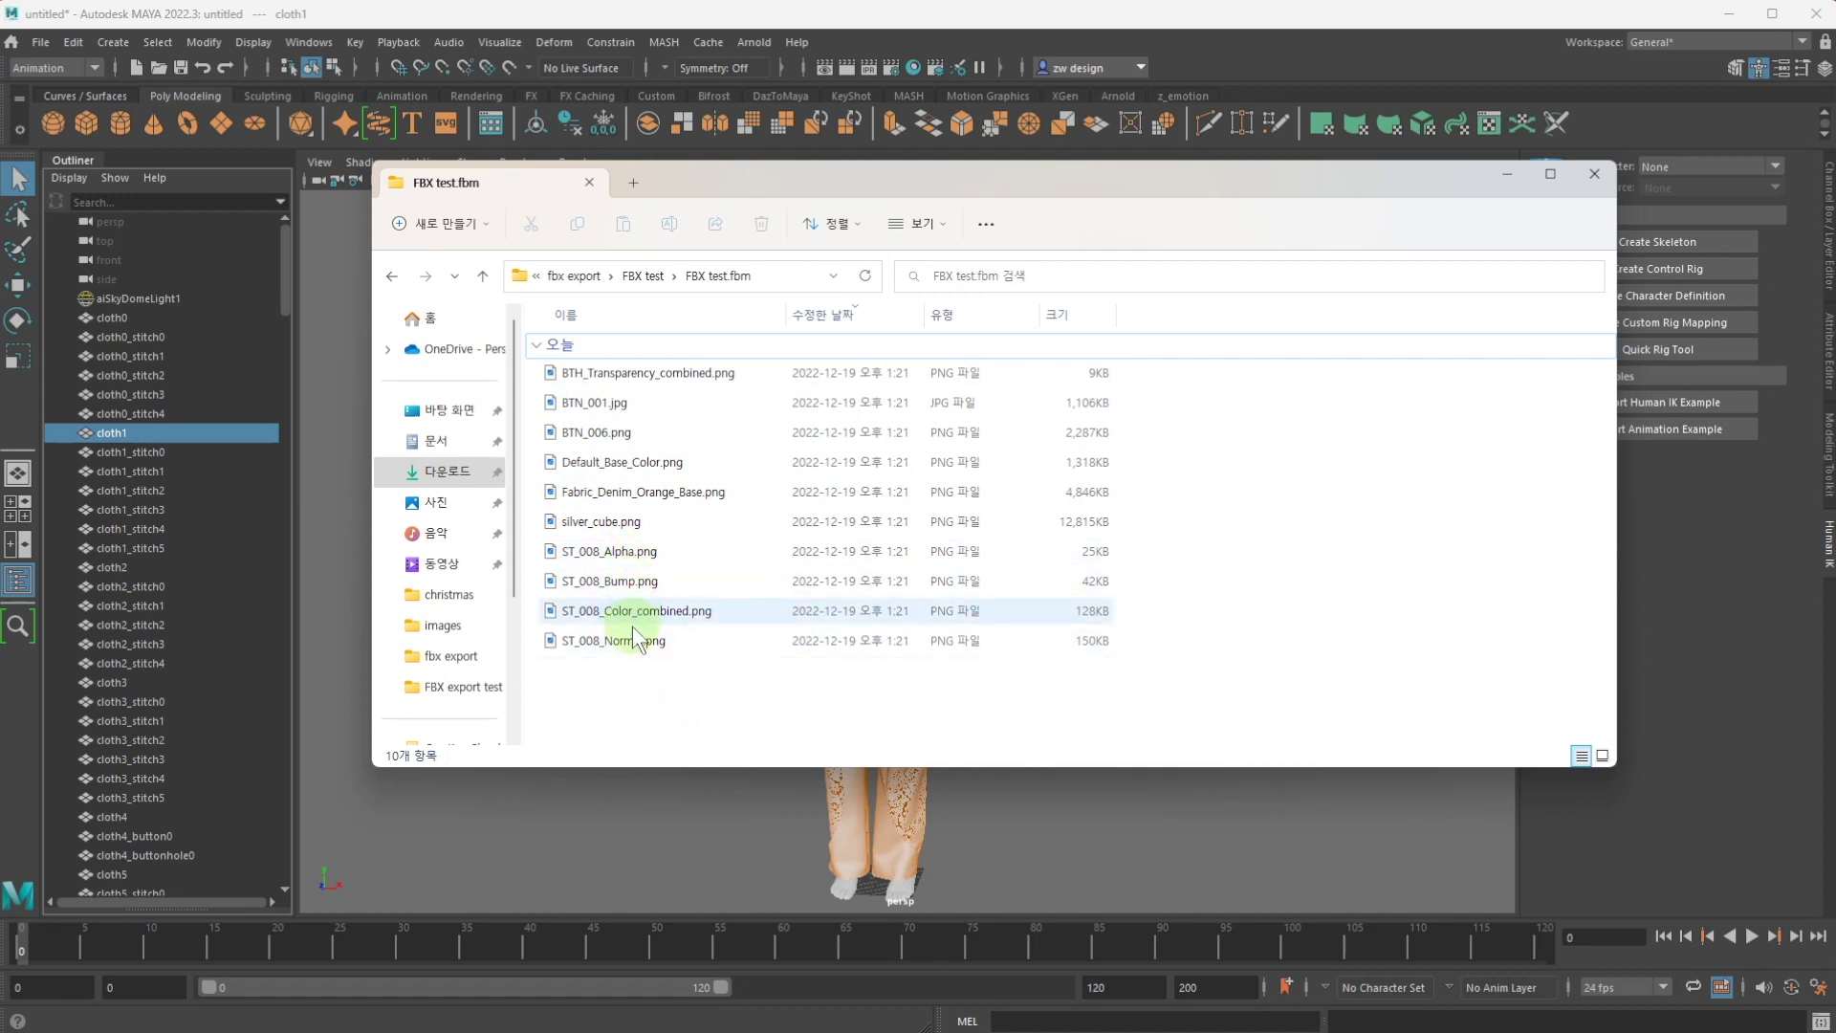
click(612, 524)
click(613, 493)
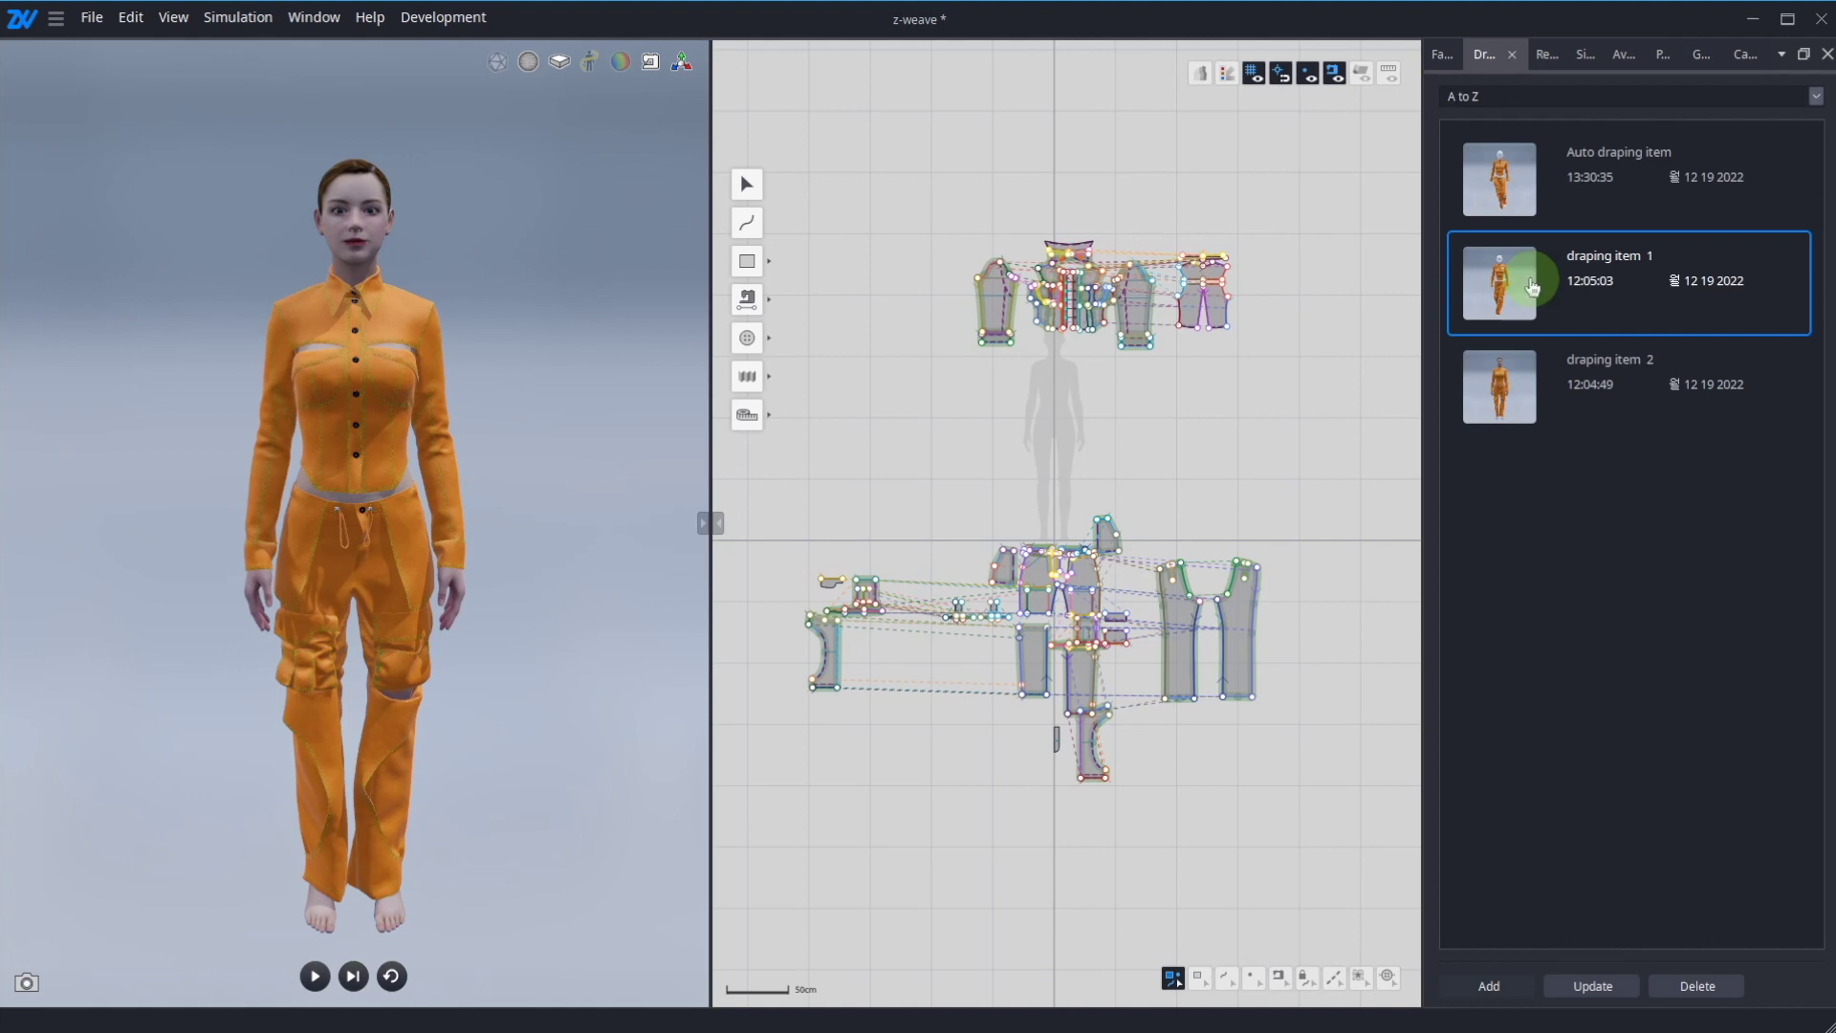
Step: Switch to z-weave and load draping item 1 onto the avatar
click(1533, 287)
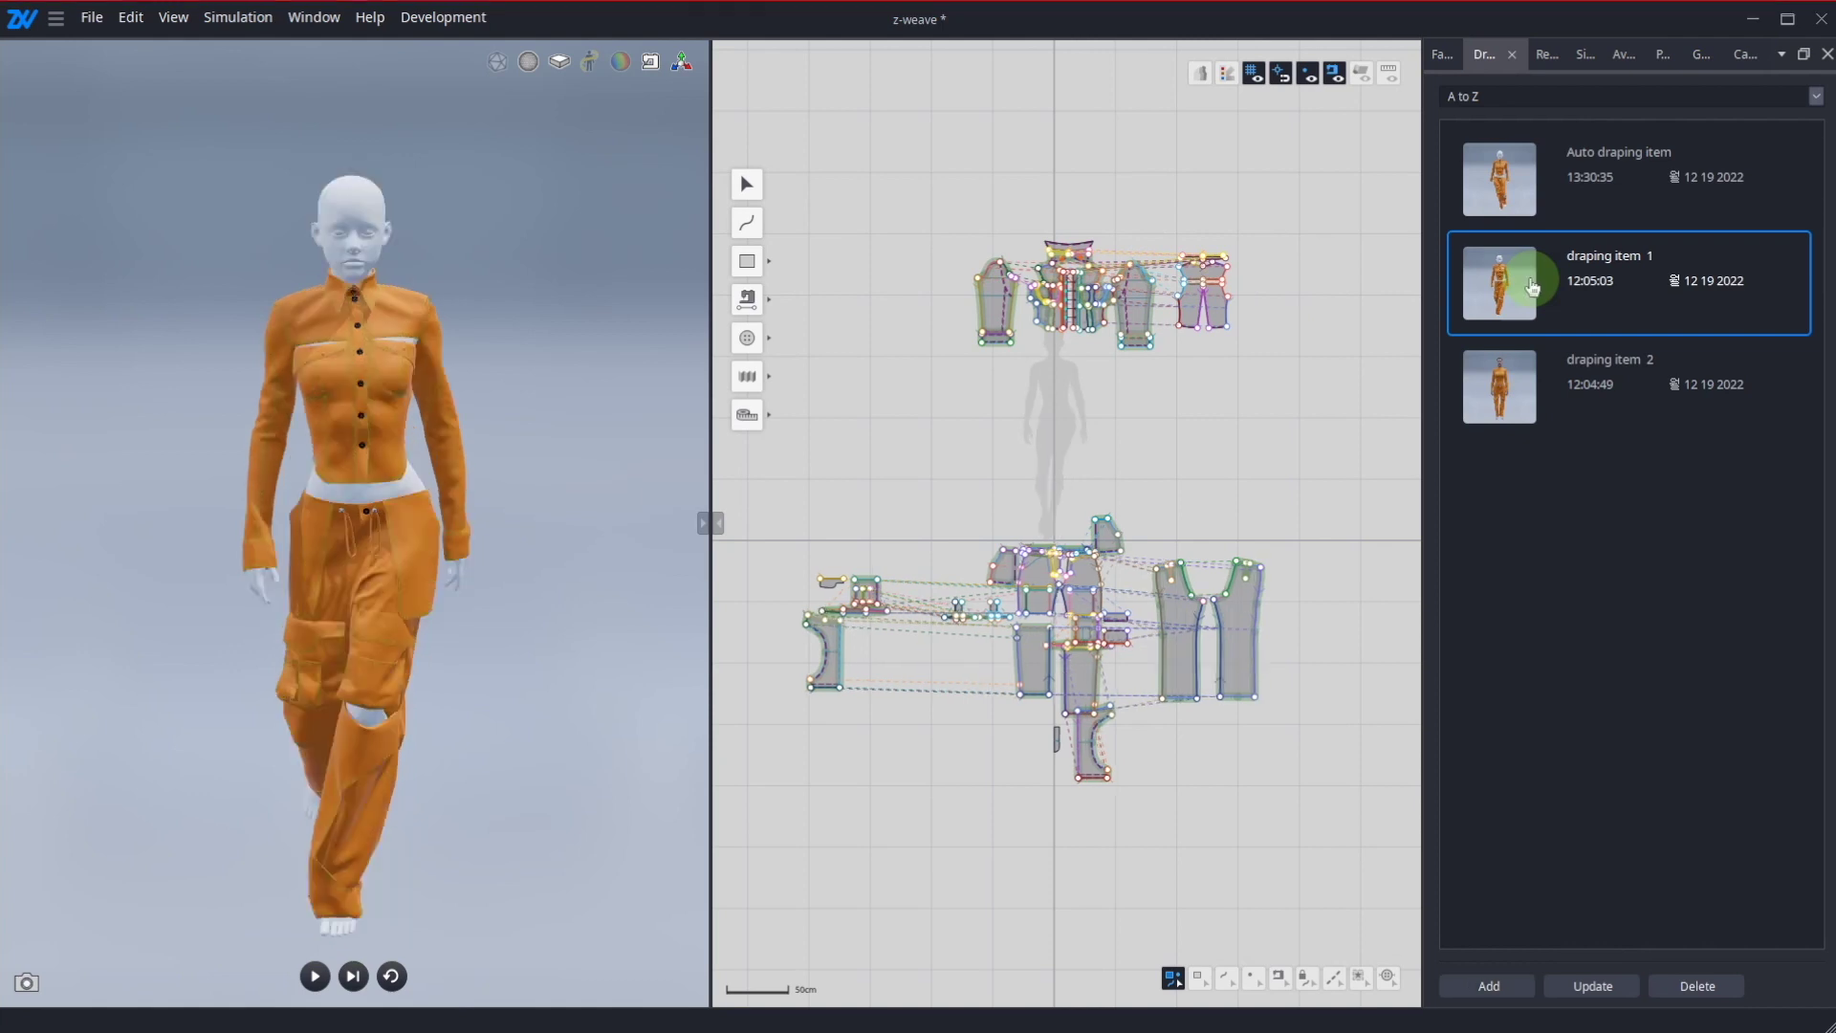
right_drag(670, 526, 425, 456)
click(92, 18)
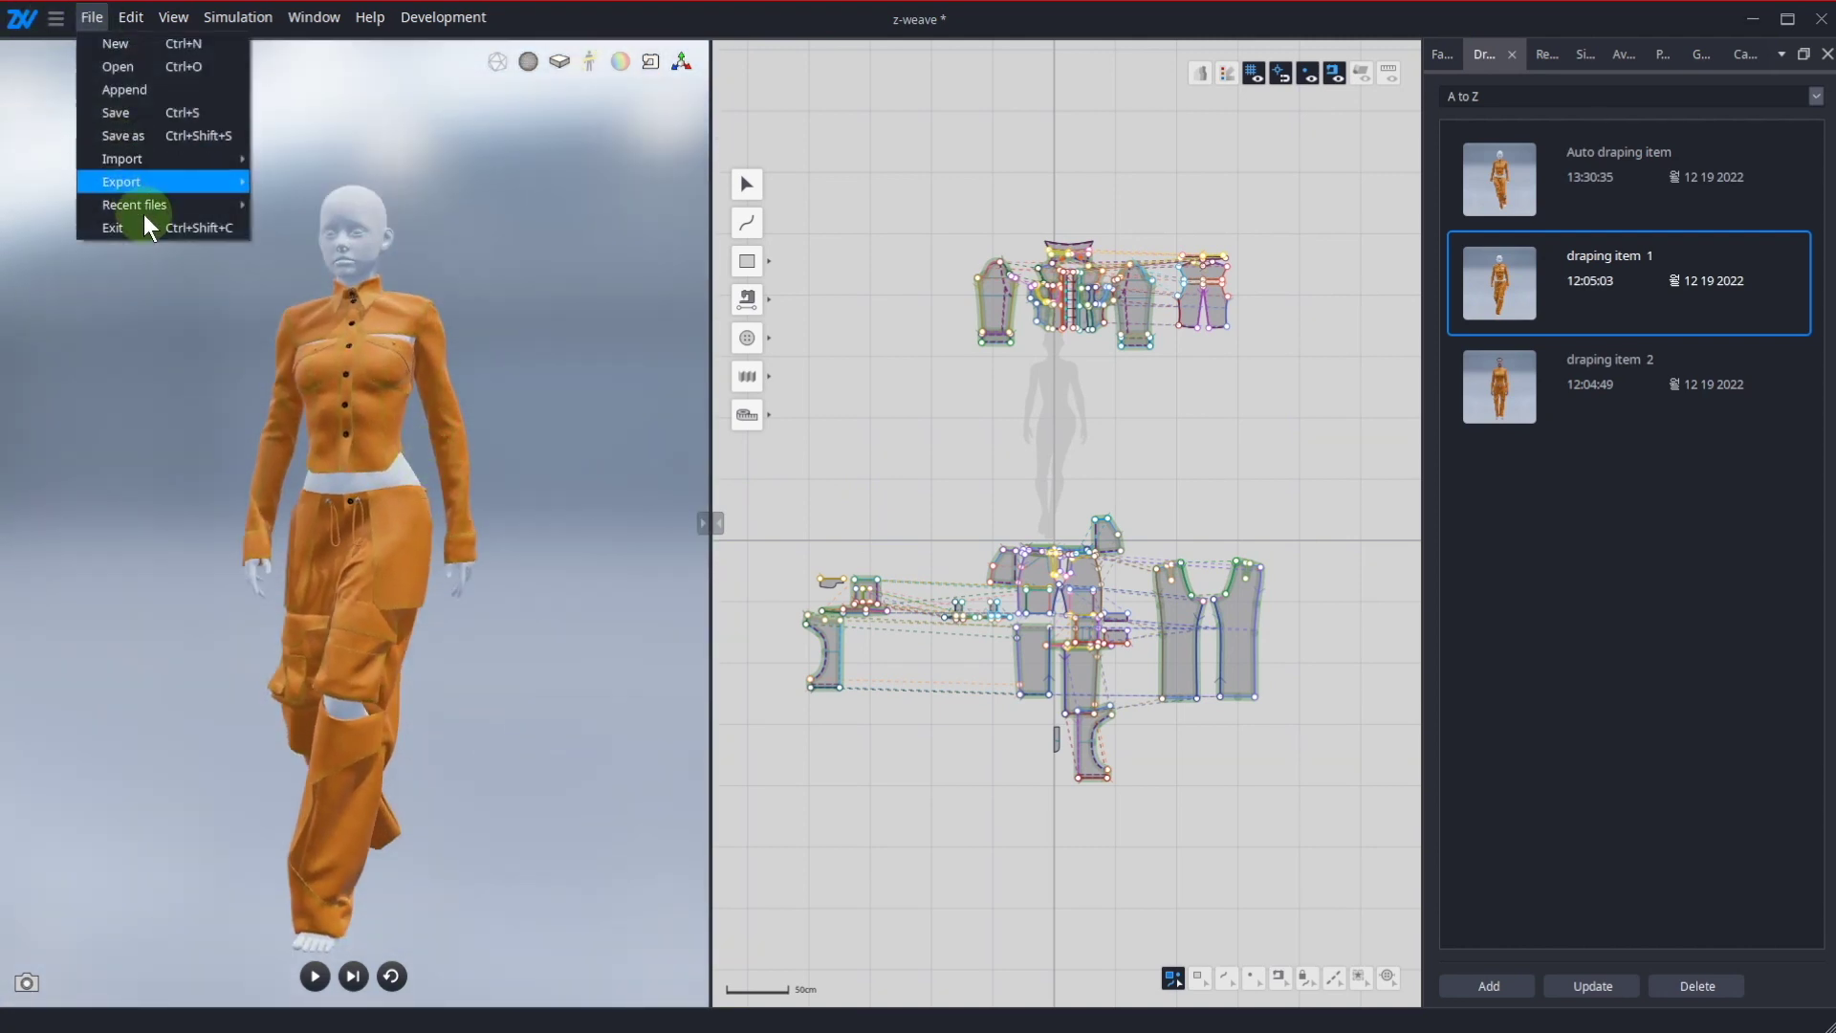
mouse_move(239, 185)
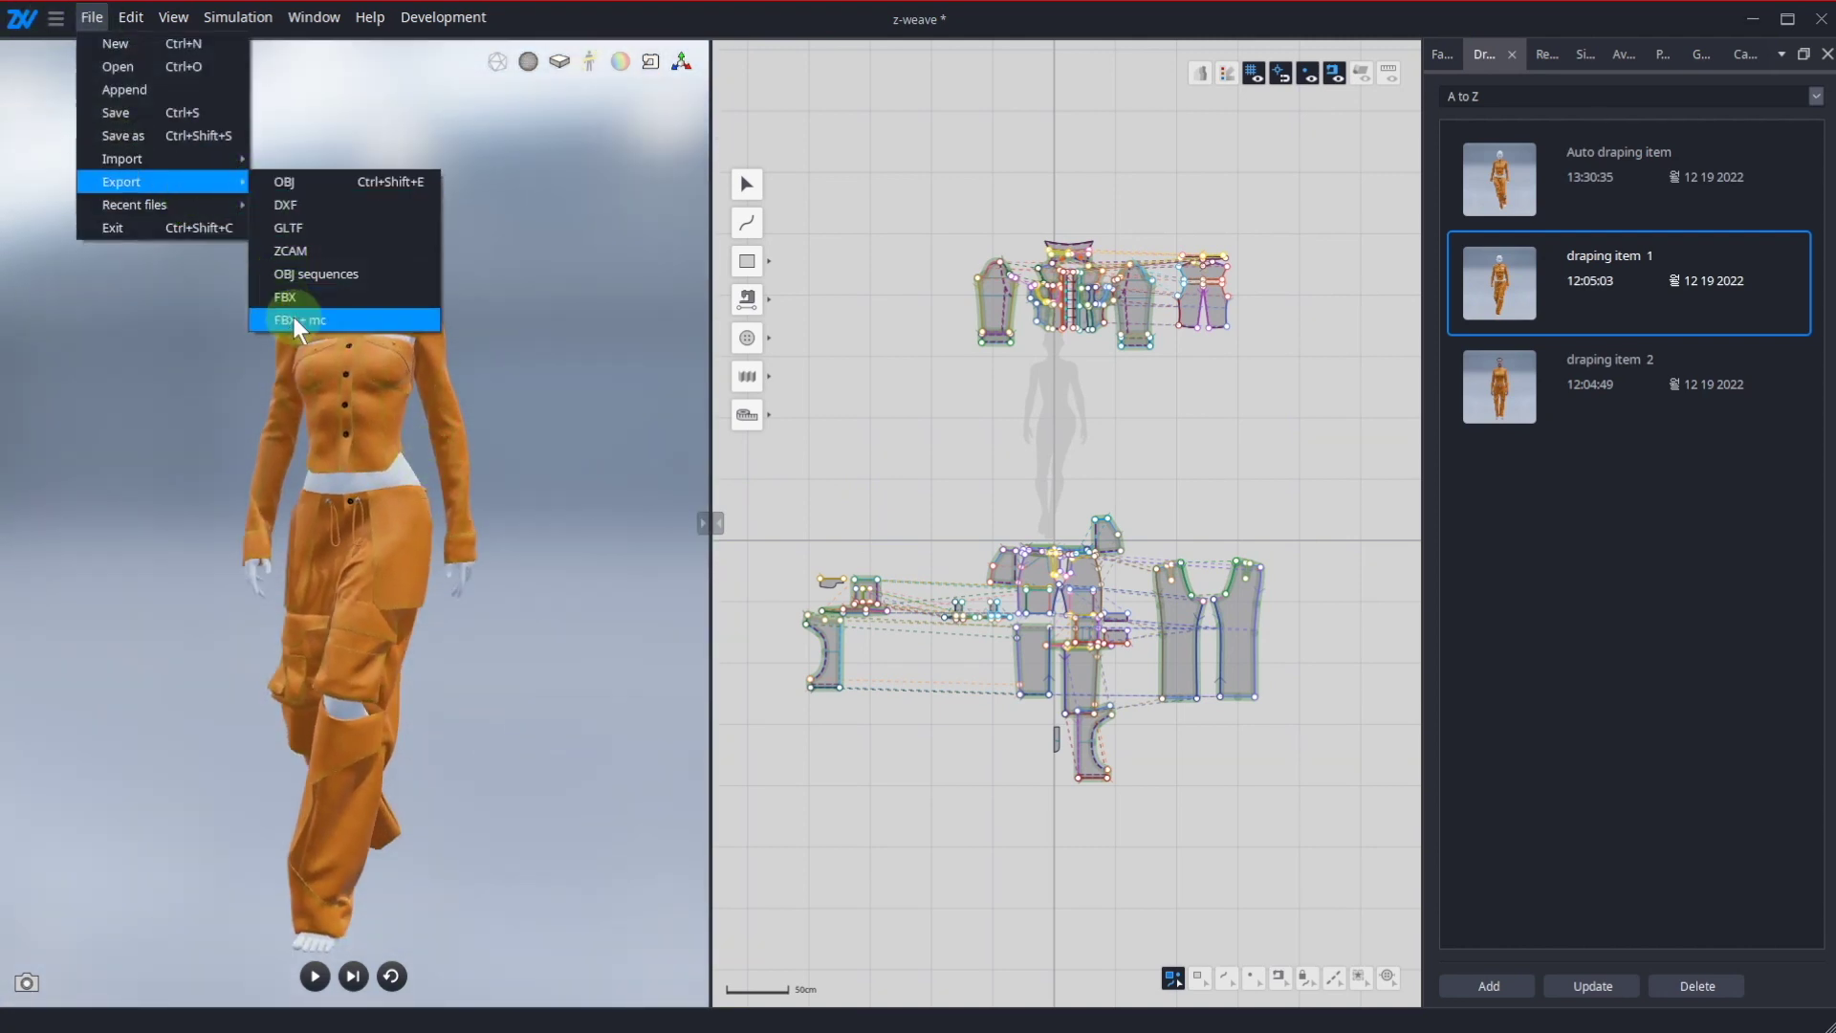
click(679, 163)
right_drag(558, 174, 568, 277)
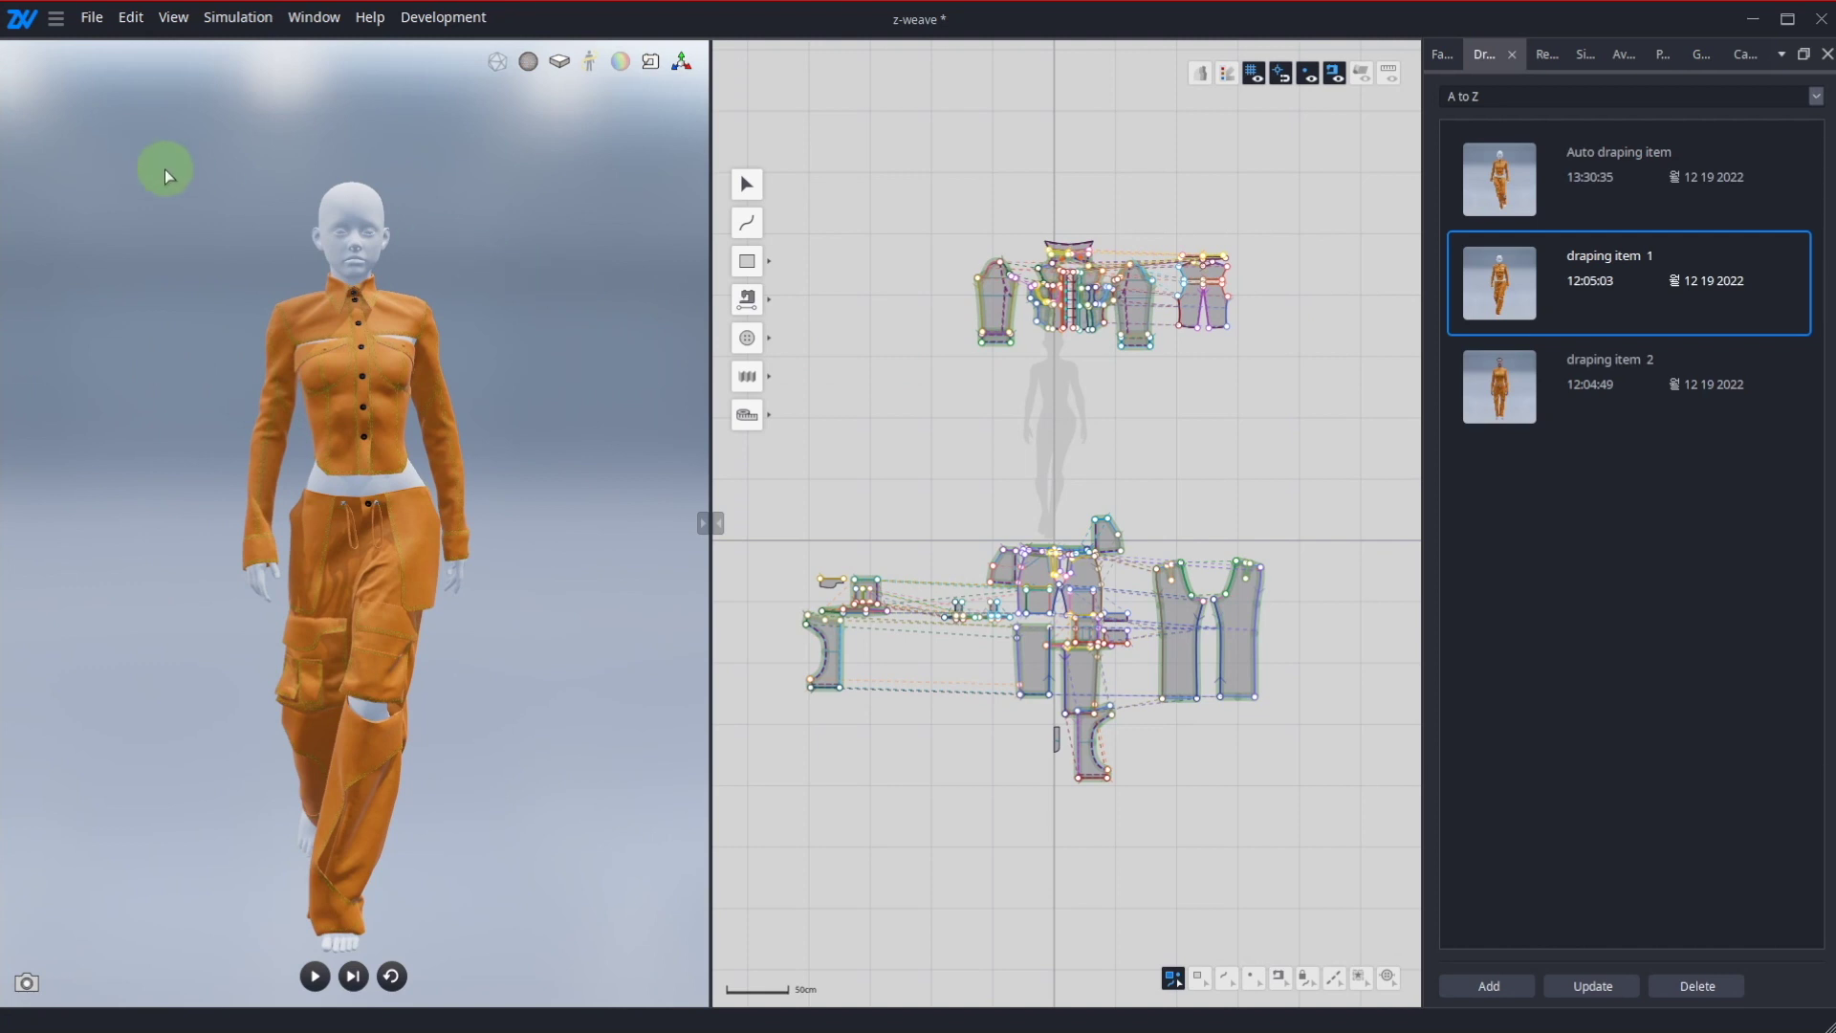
Step: Run the avatar's walking animation simulation and set the avatar's animation speed to 70%
click(315, 976)
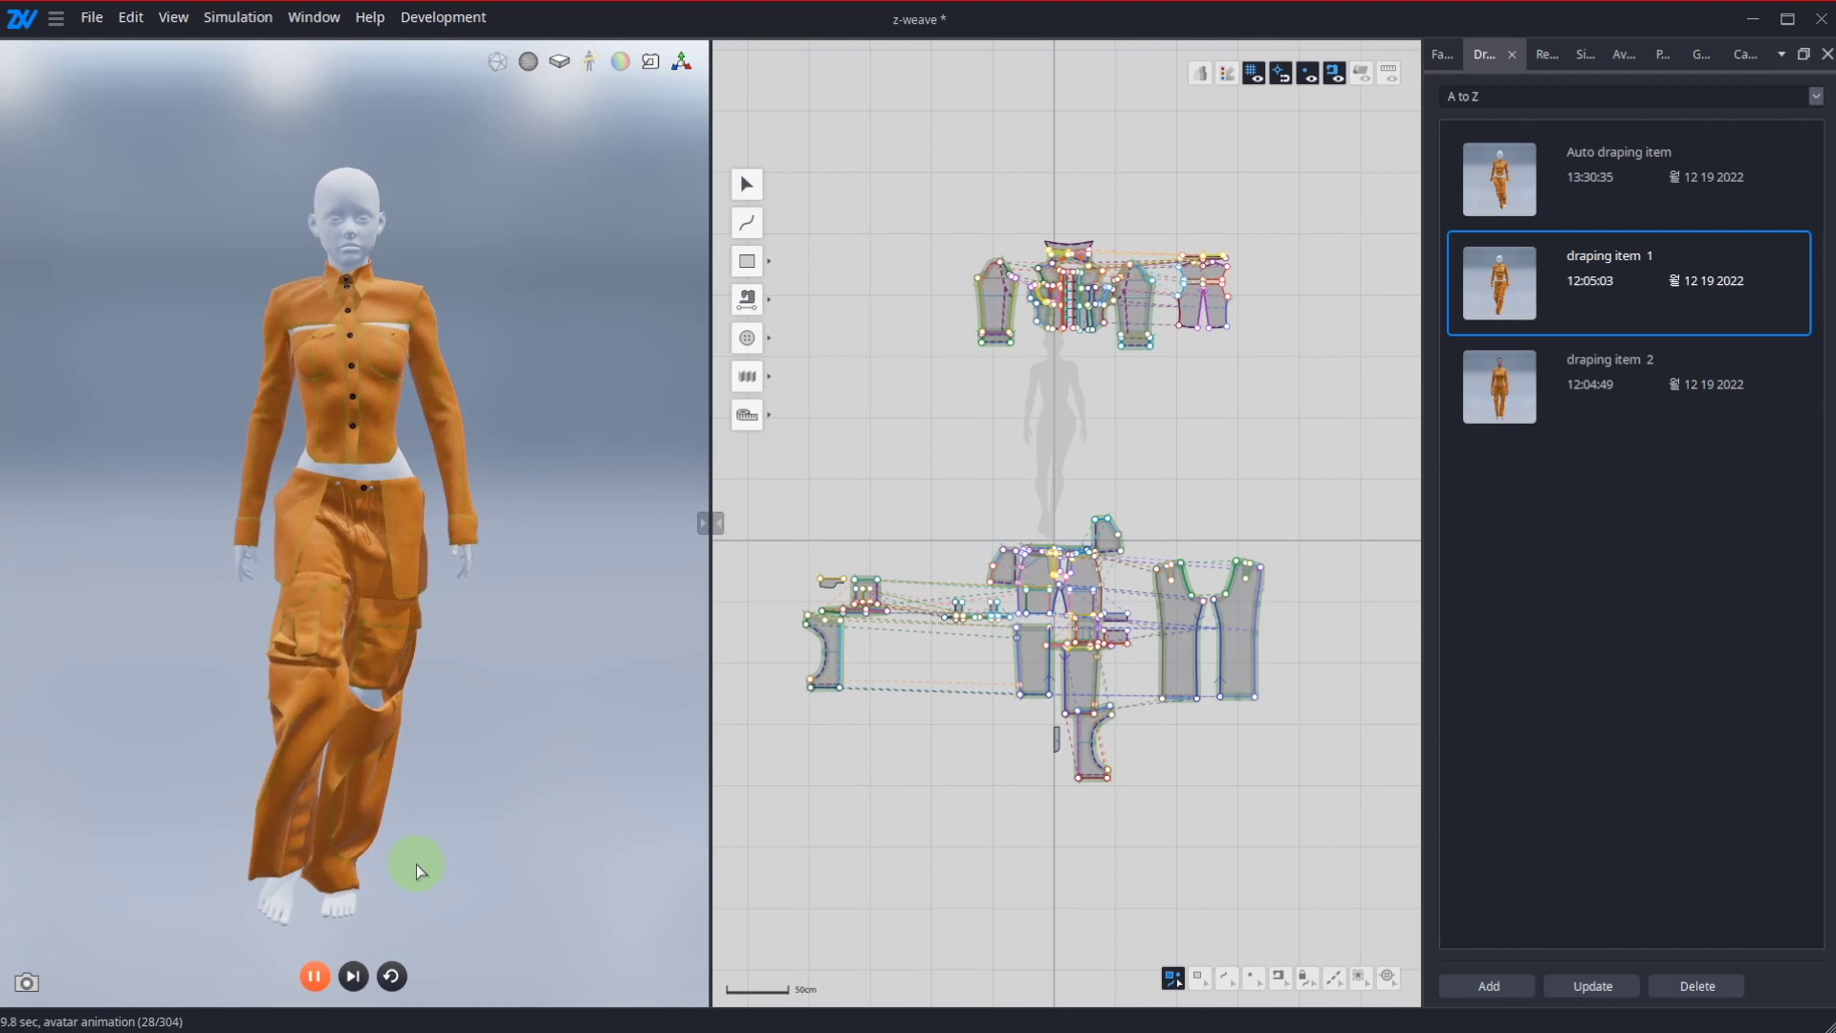
click(1623, 52)
scroll(1631, 766, down, 3)
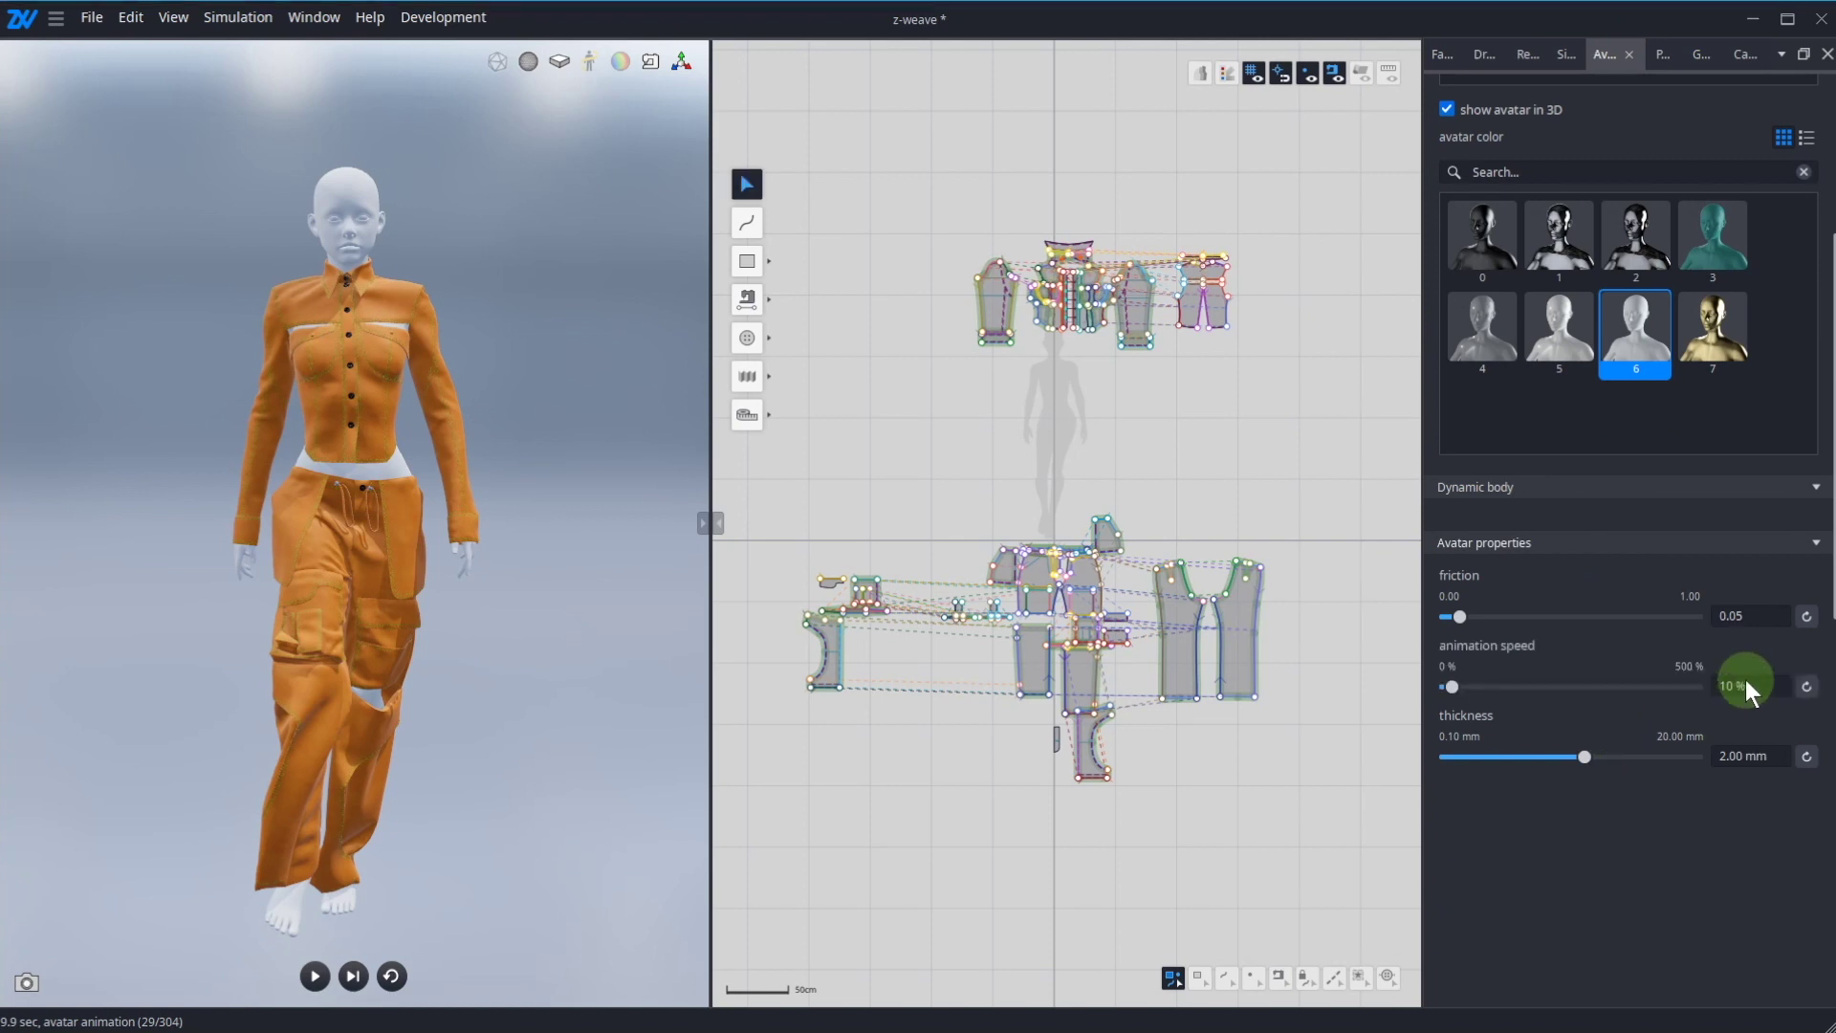
click(1746, 686)
text(70)
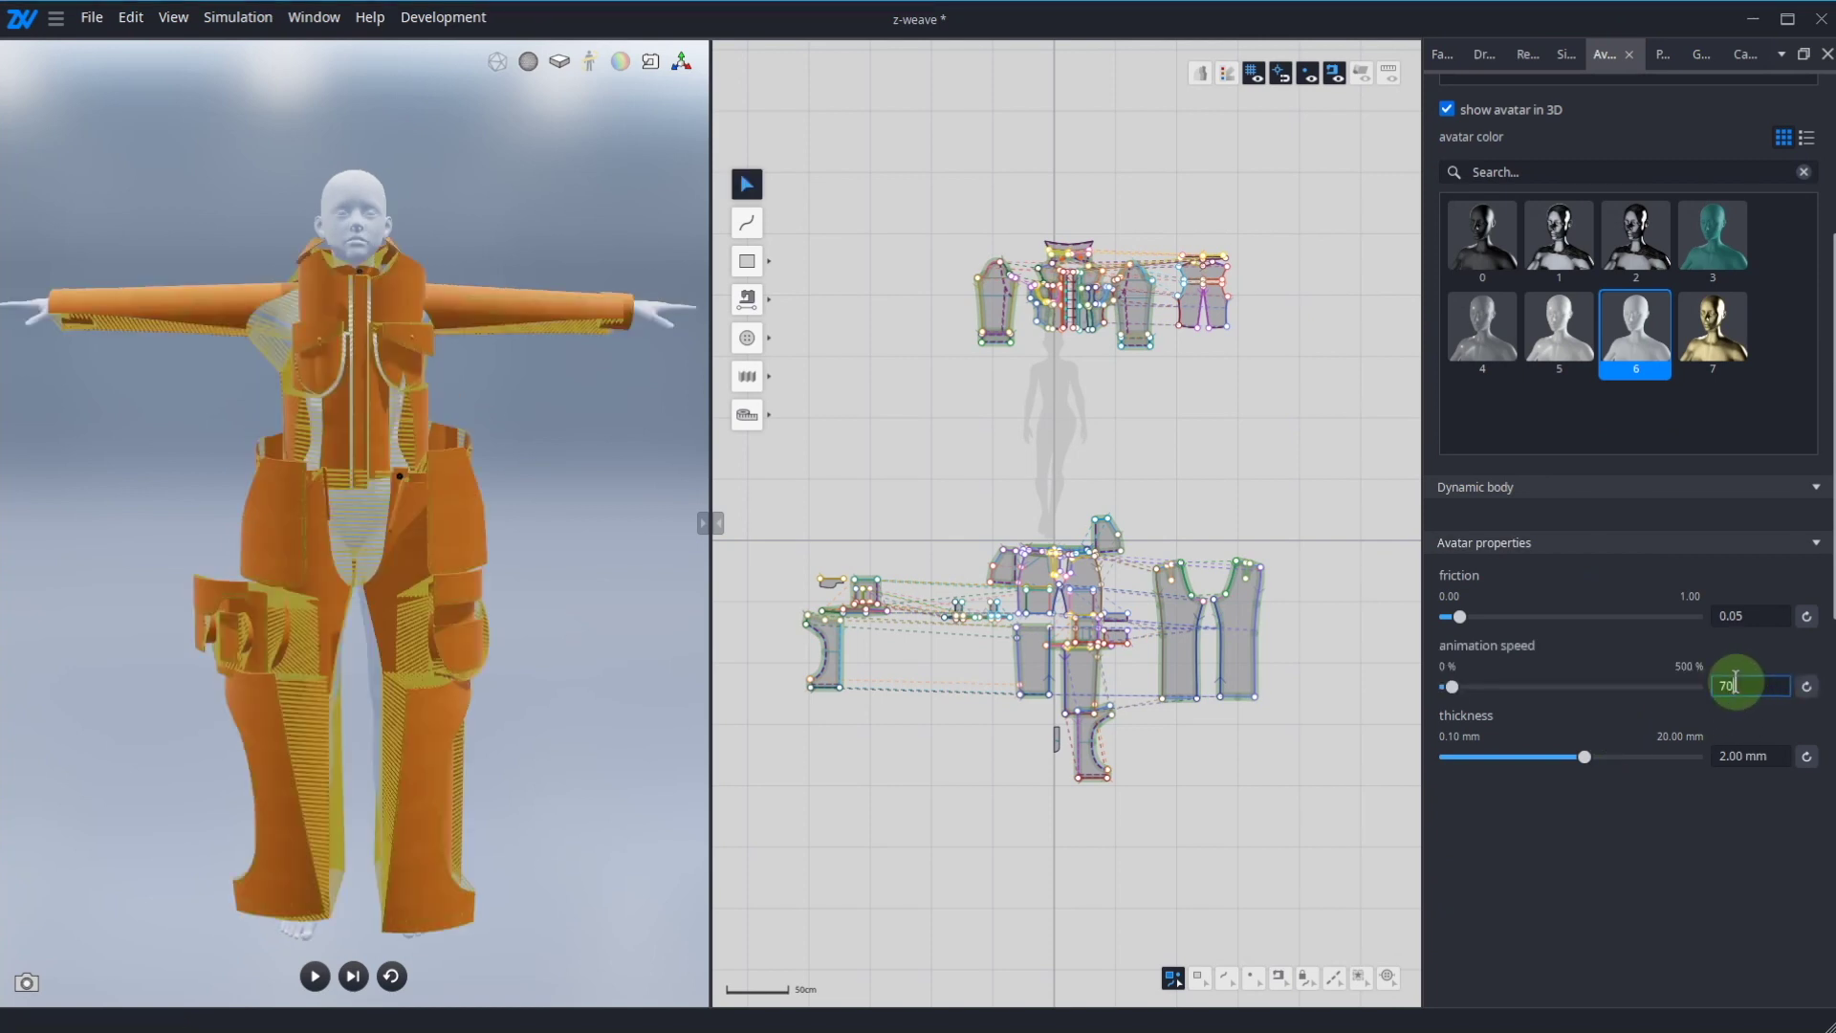
key(Return)
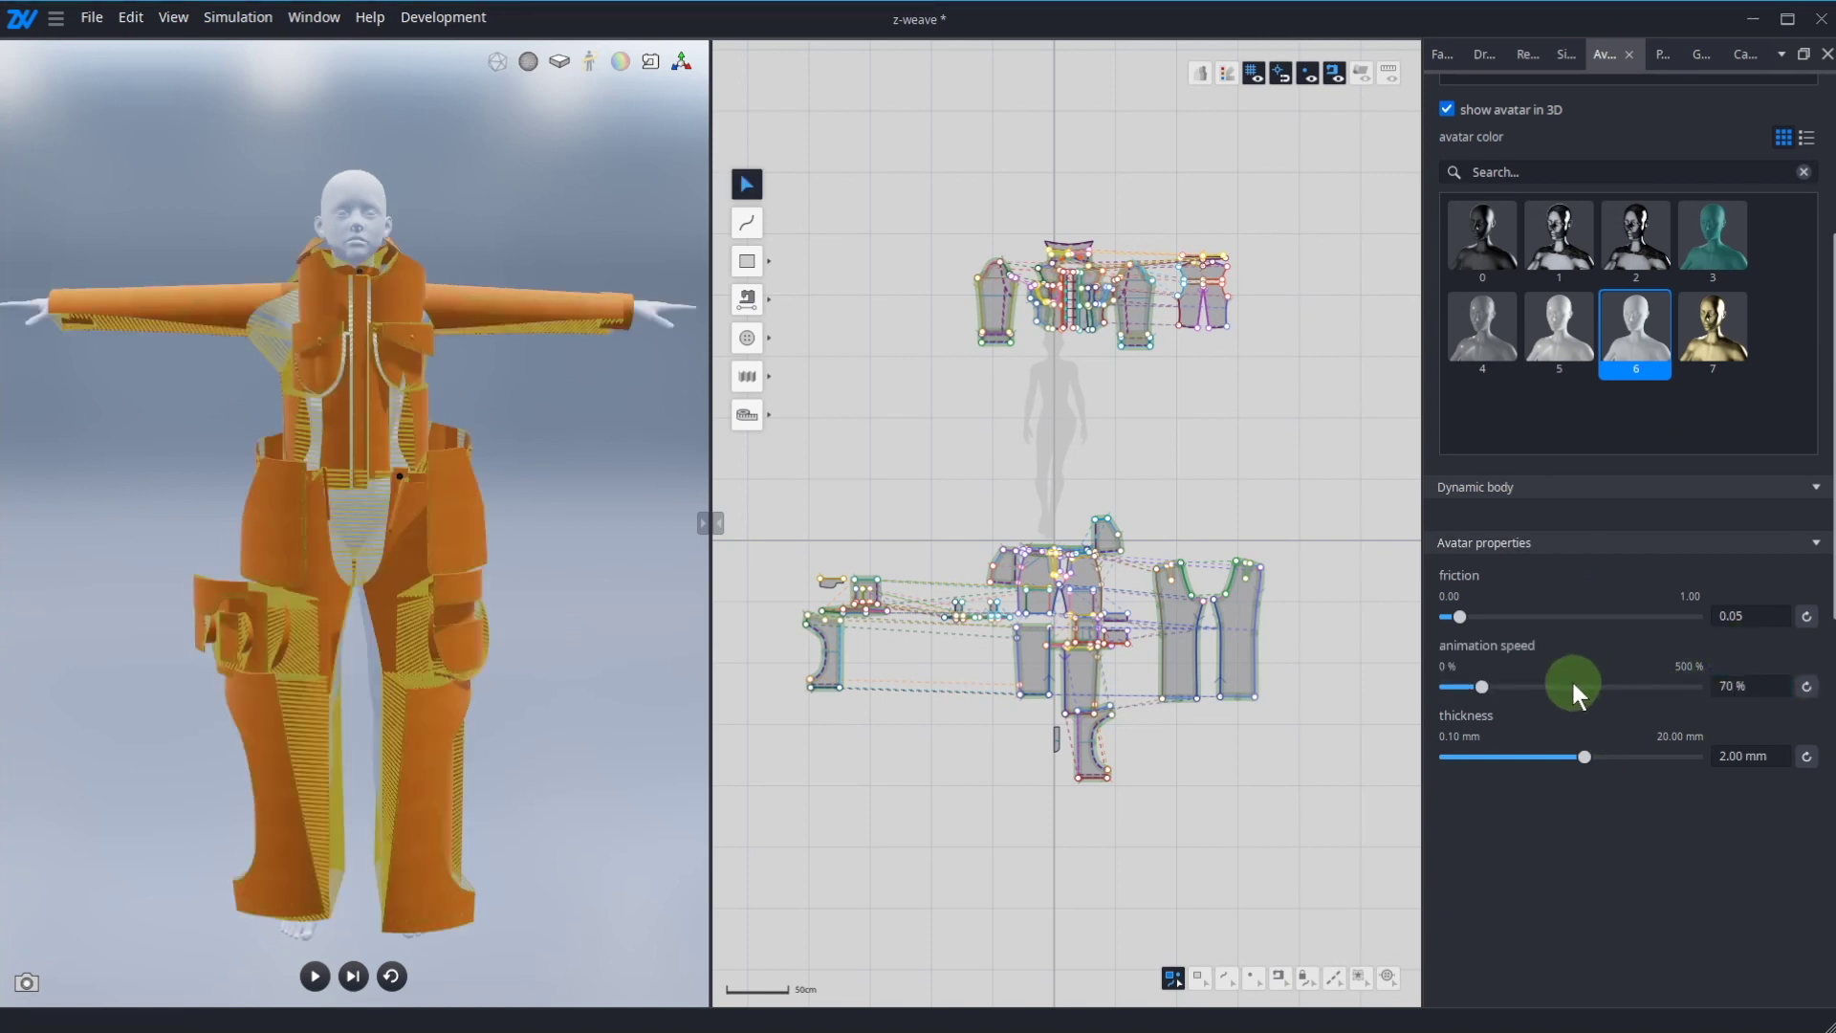
Step: Start an FBX + mc export, accepting smooth, thickness, avatar export, start frame 0 and a frame rate of 30
click(1440, 54)
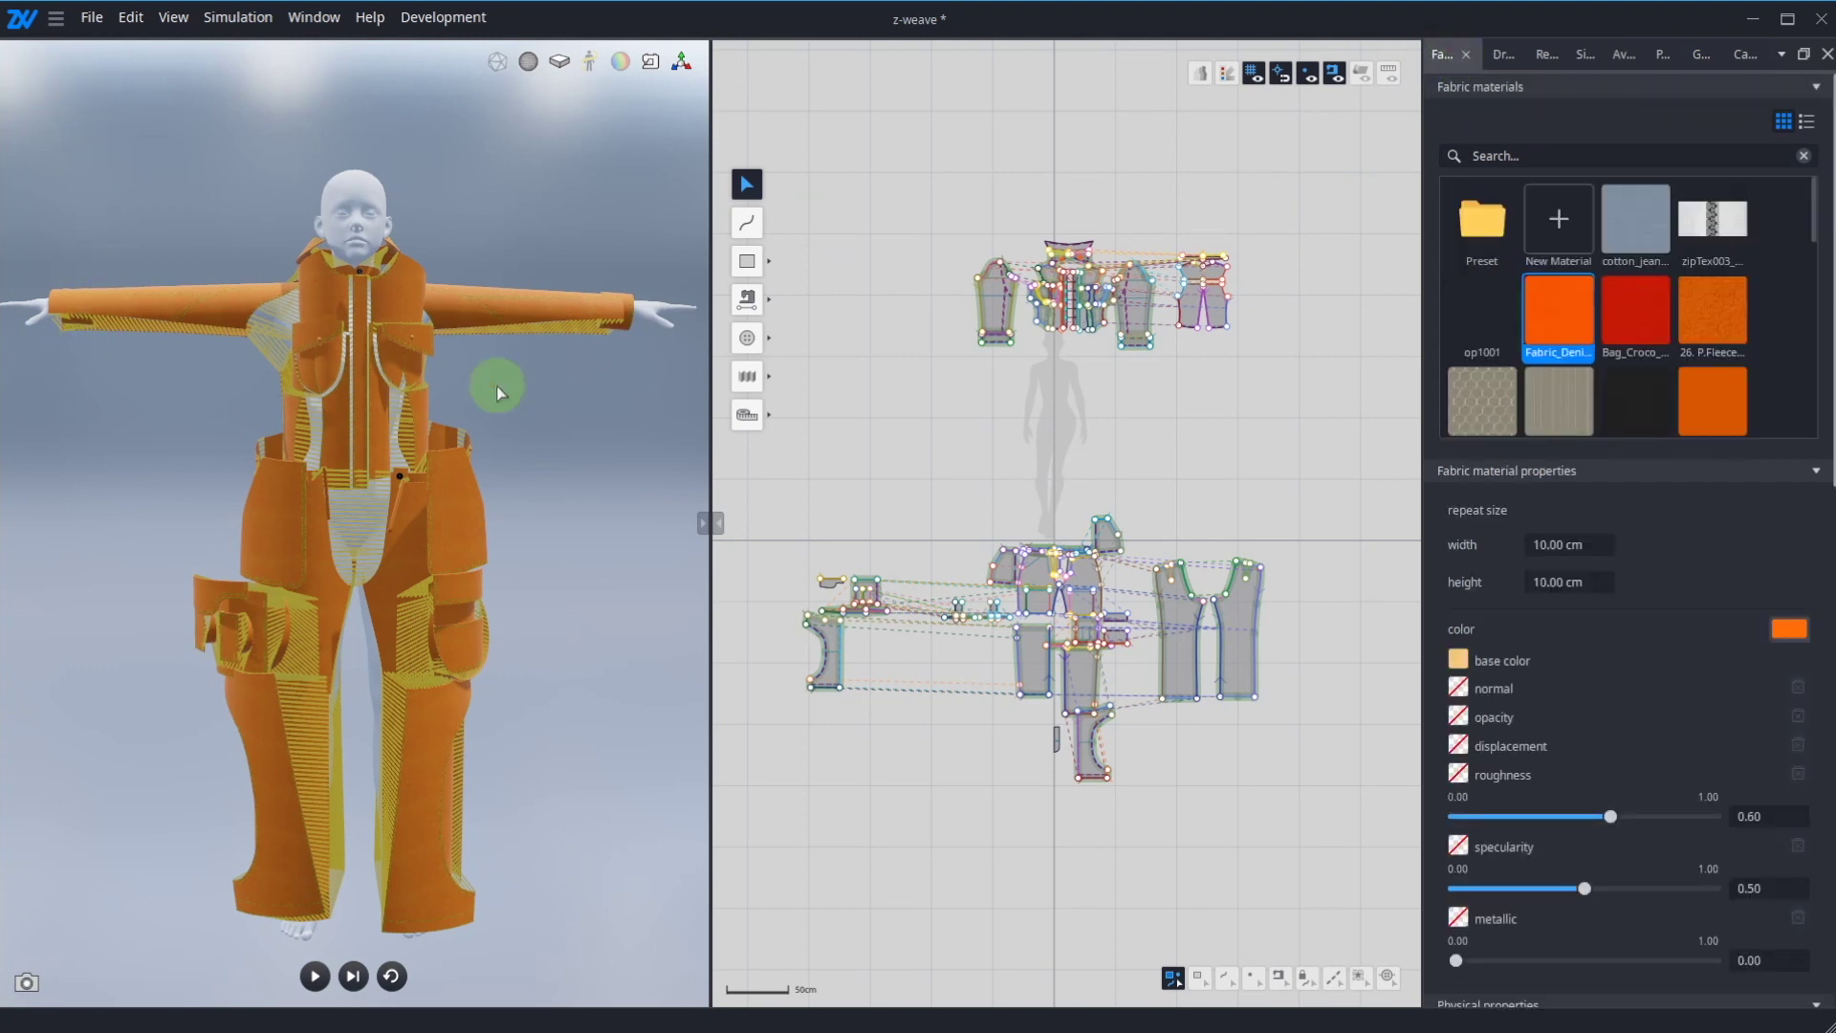
click(92, 17)
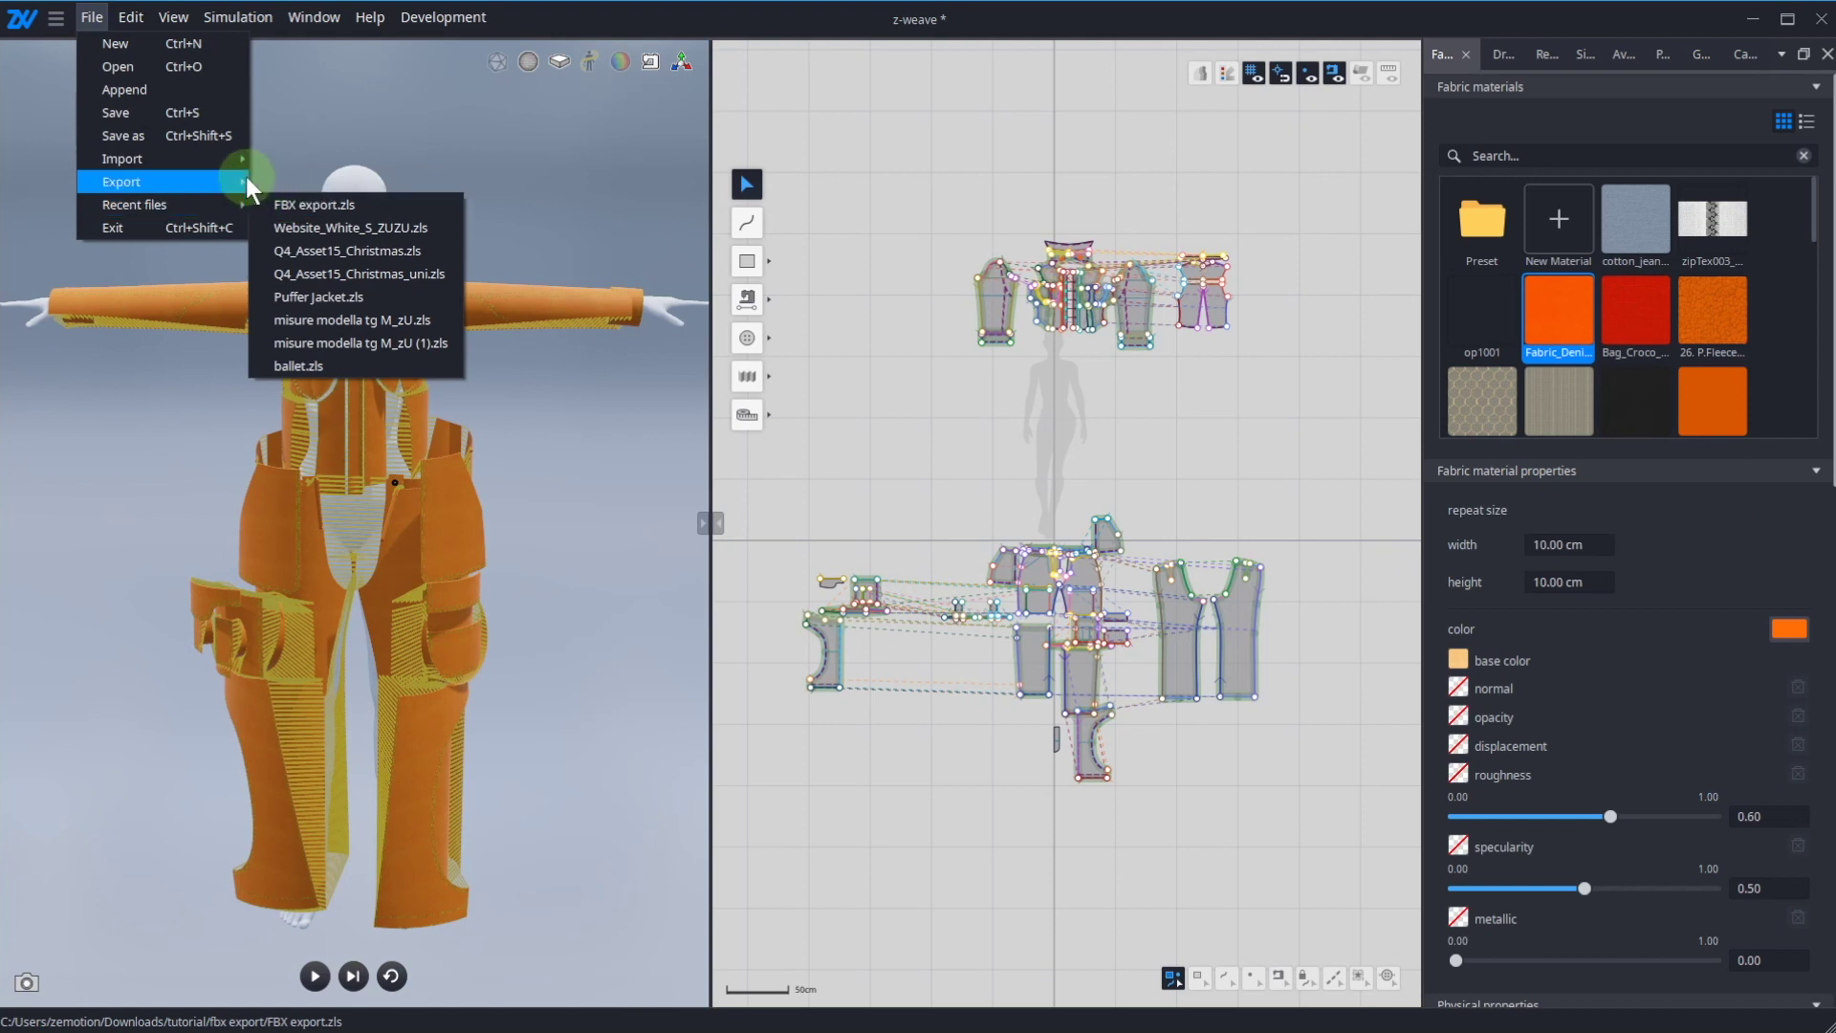
mouse_move(239, 180)
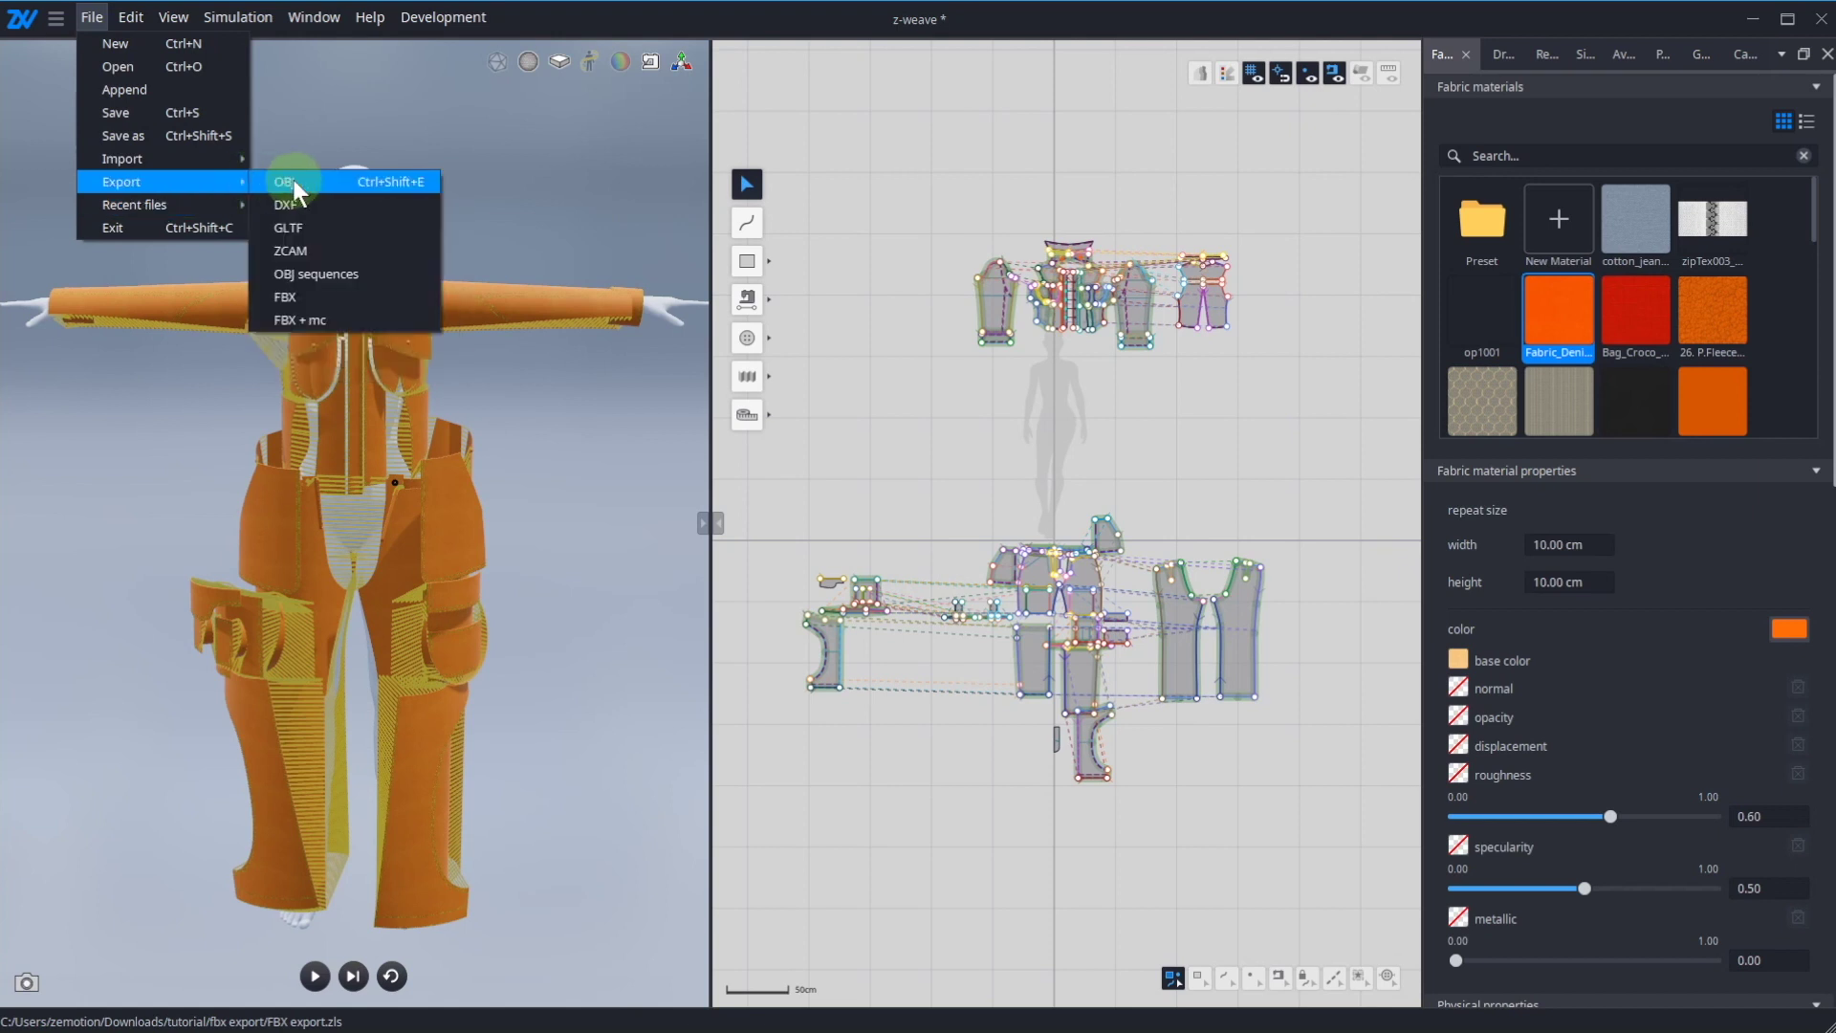
click(302, 320)
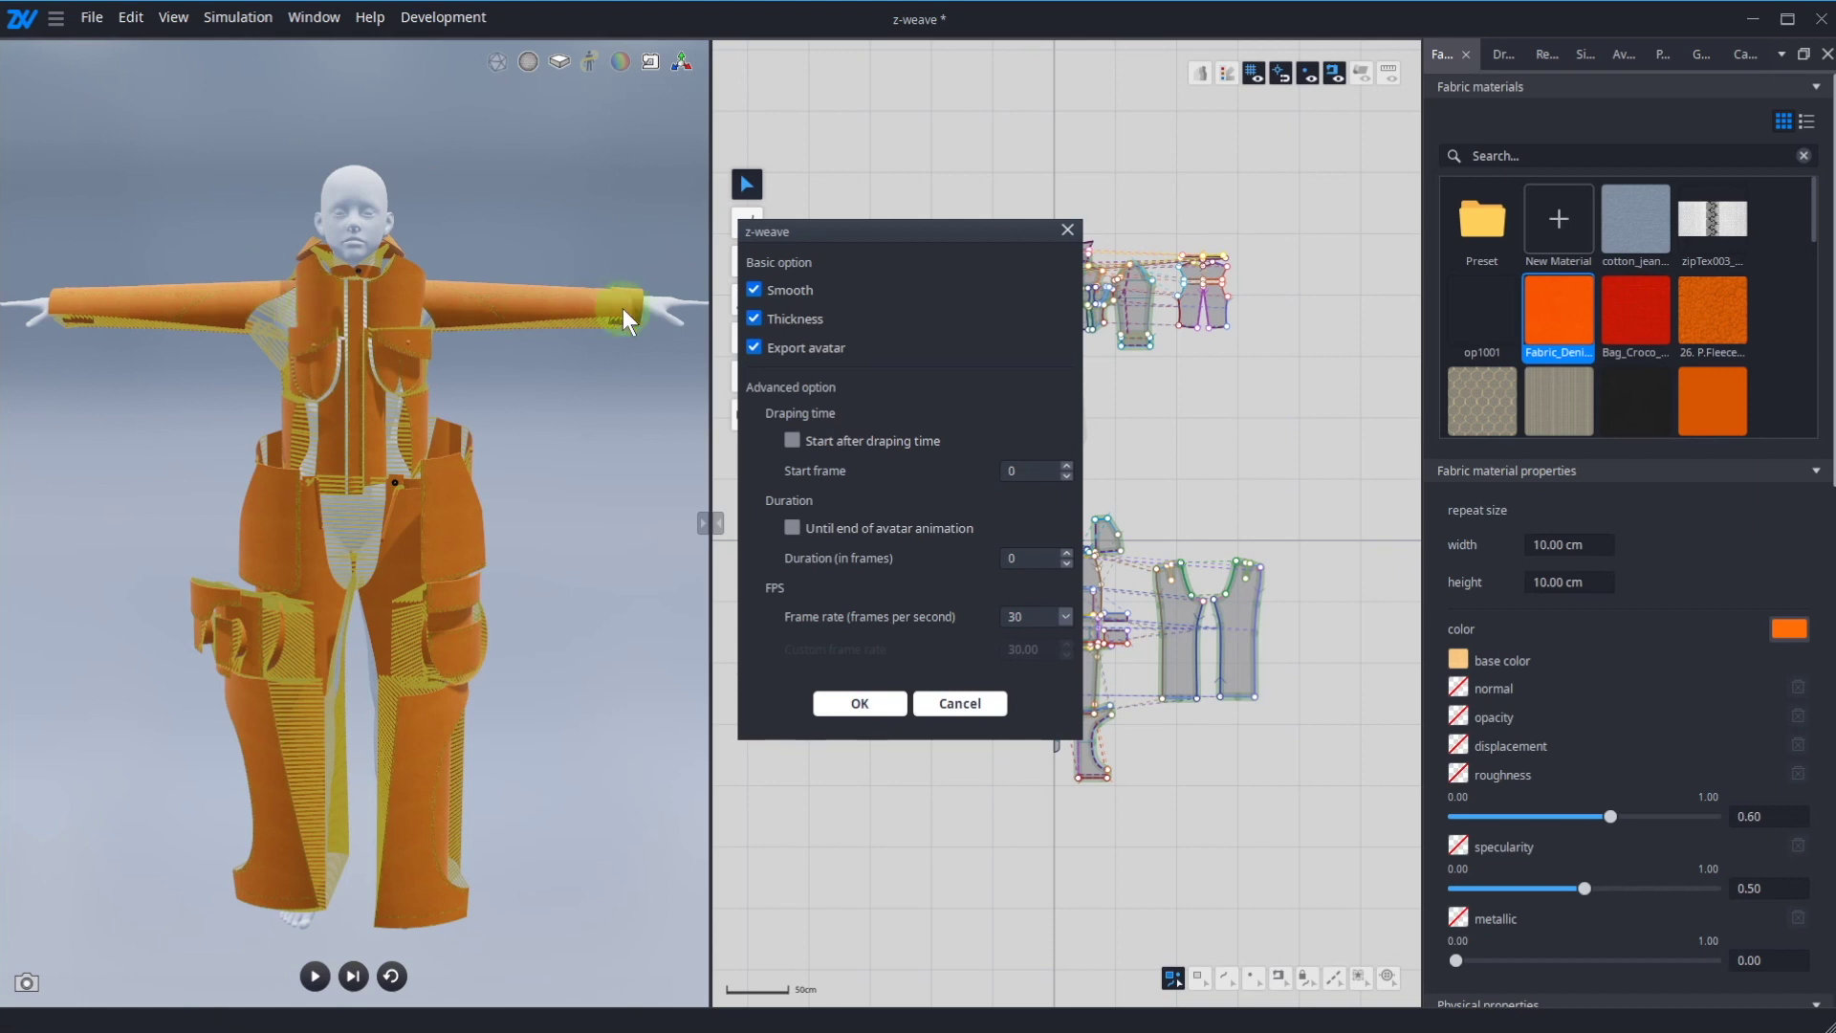
drag(805, 241, 435, 296)
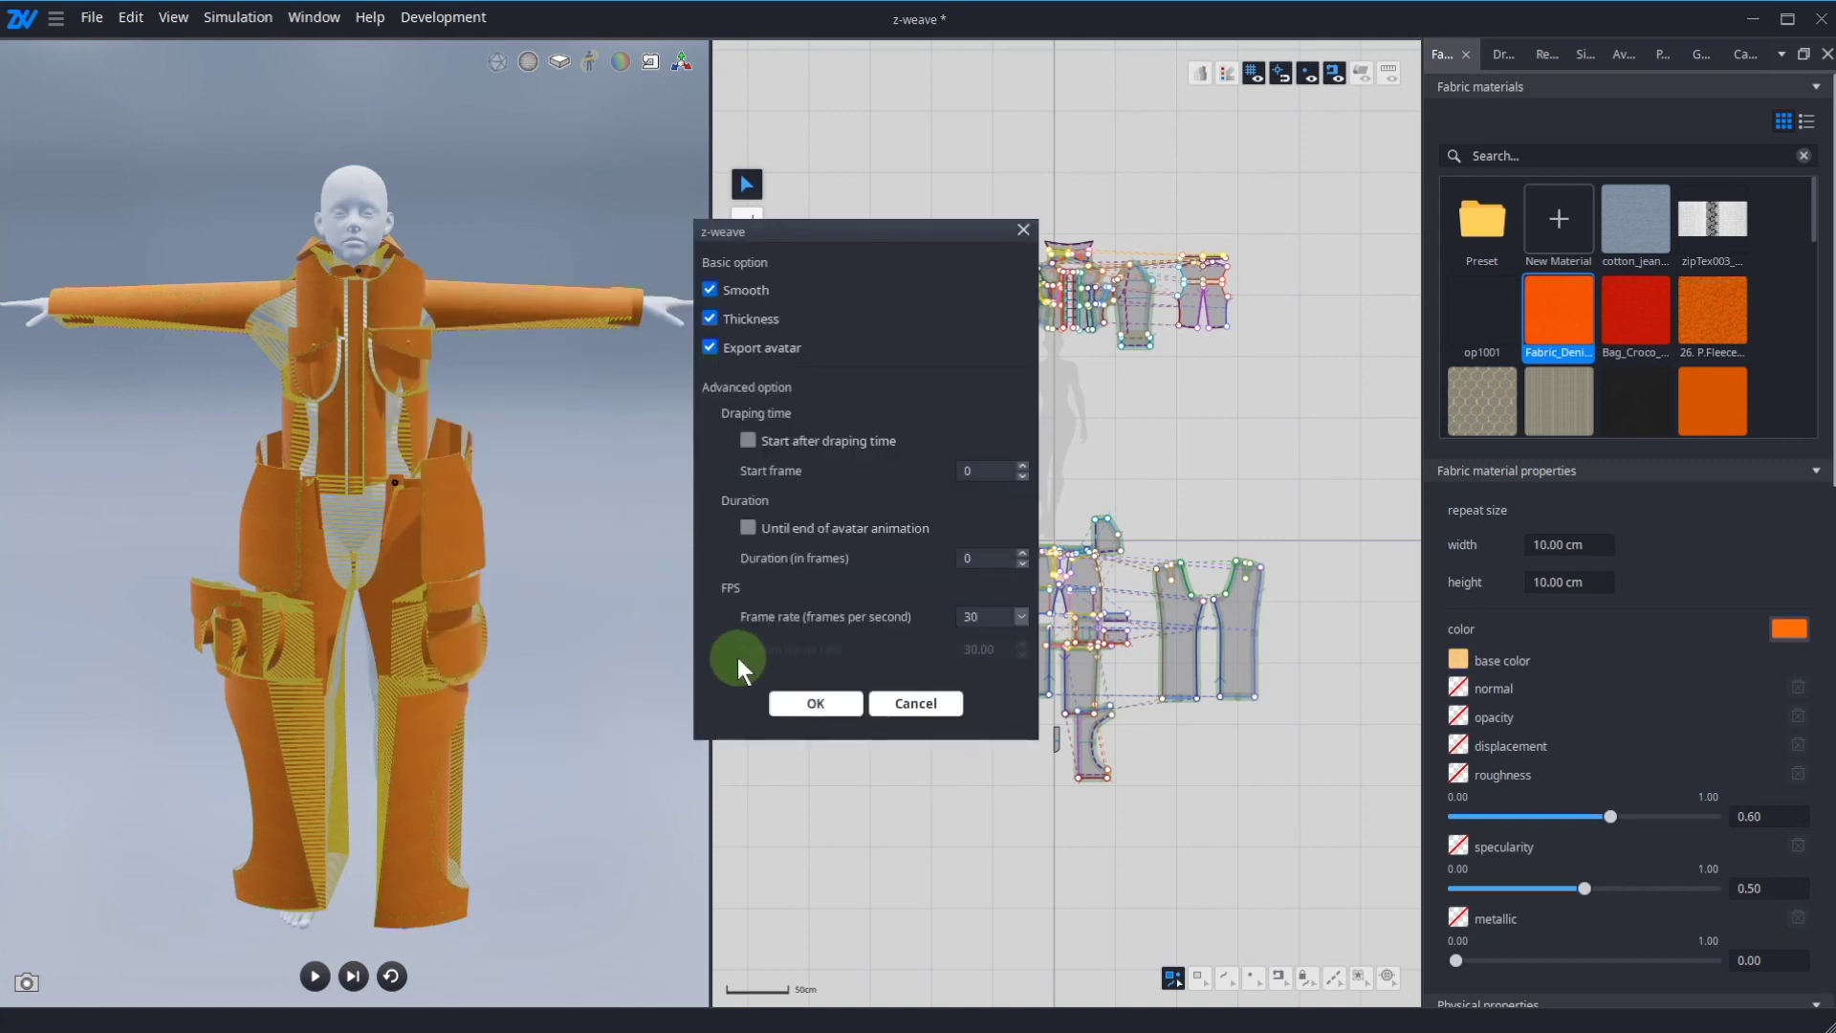
click(814, 703)
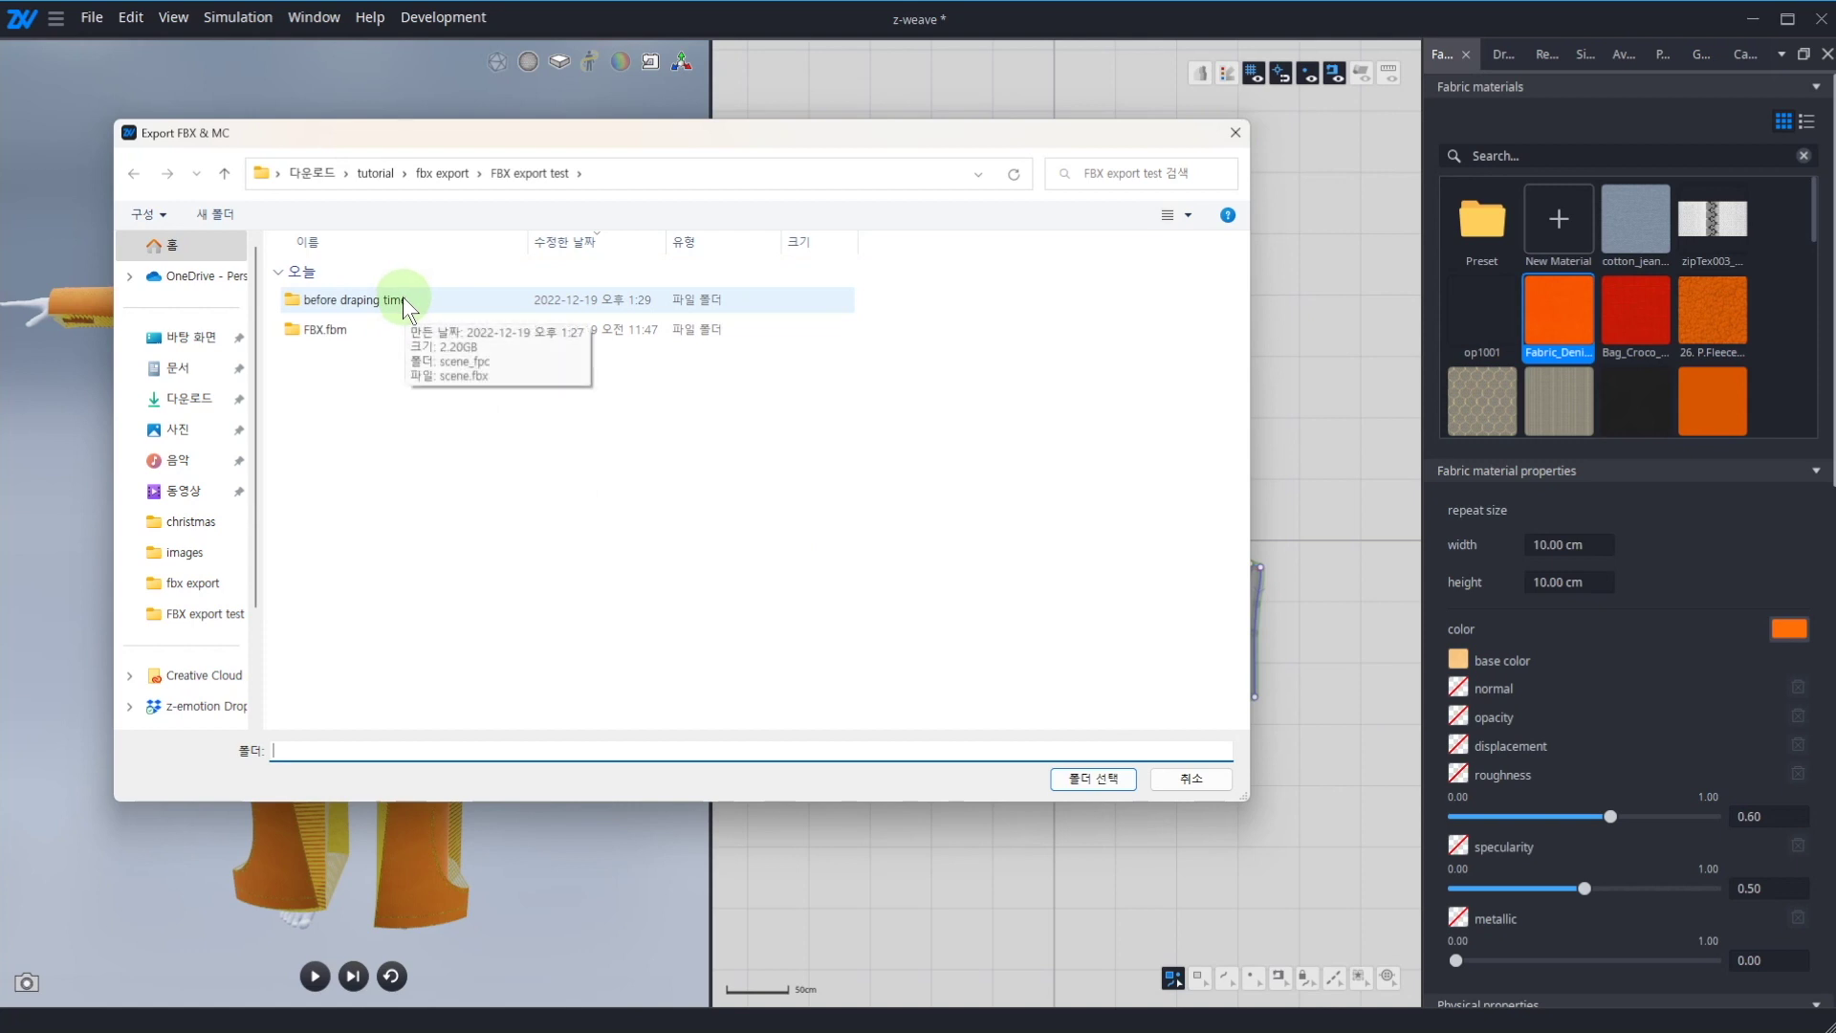
Step: Export the animated garment into the before draping time folder within FBX export test
double_click(392, 302)
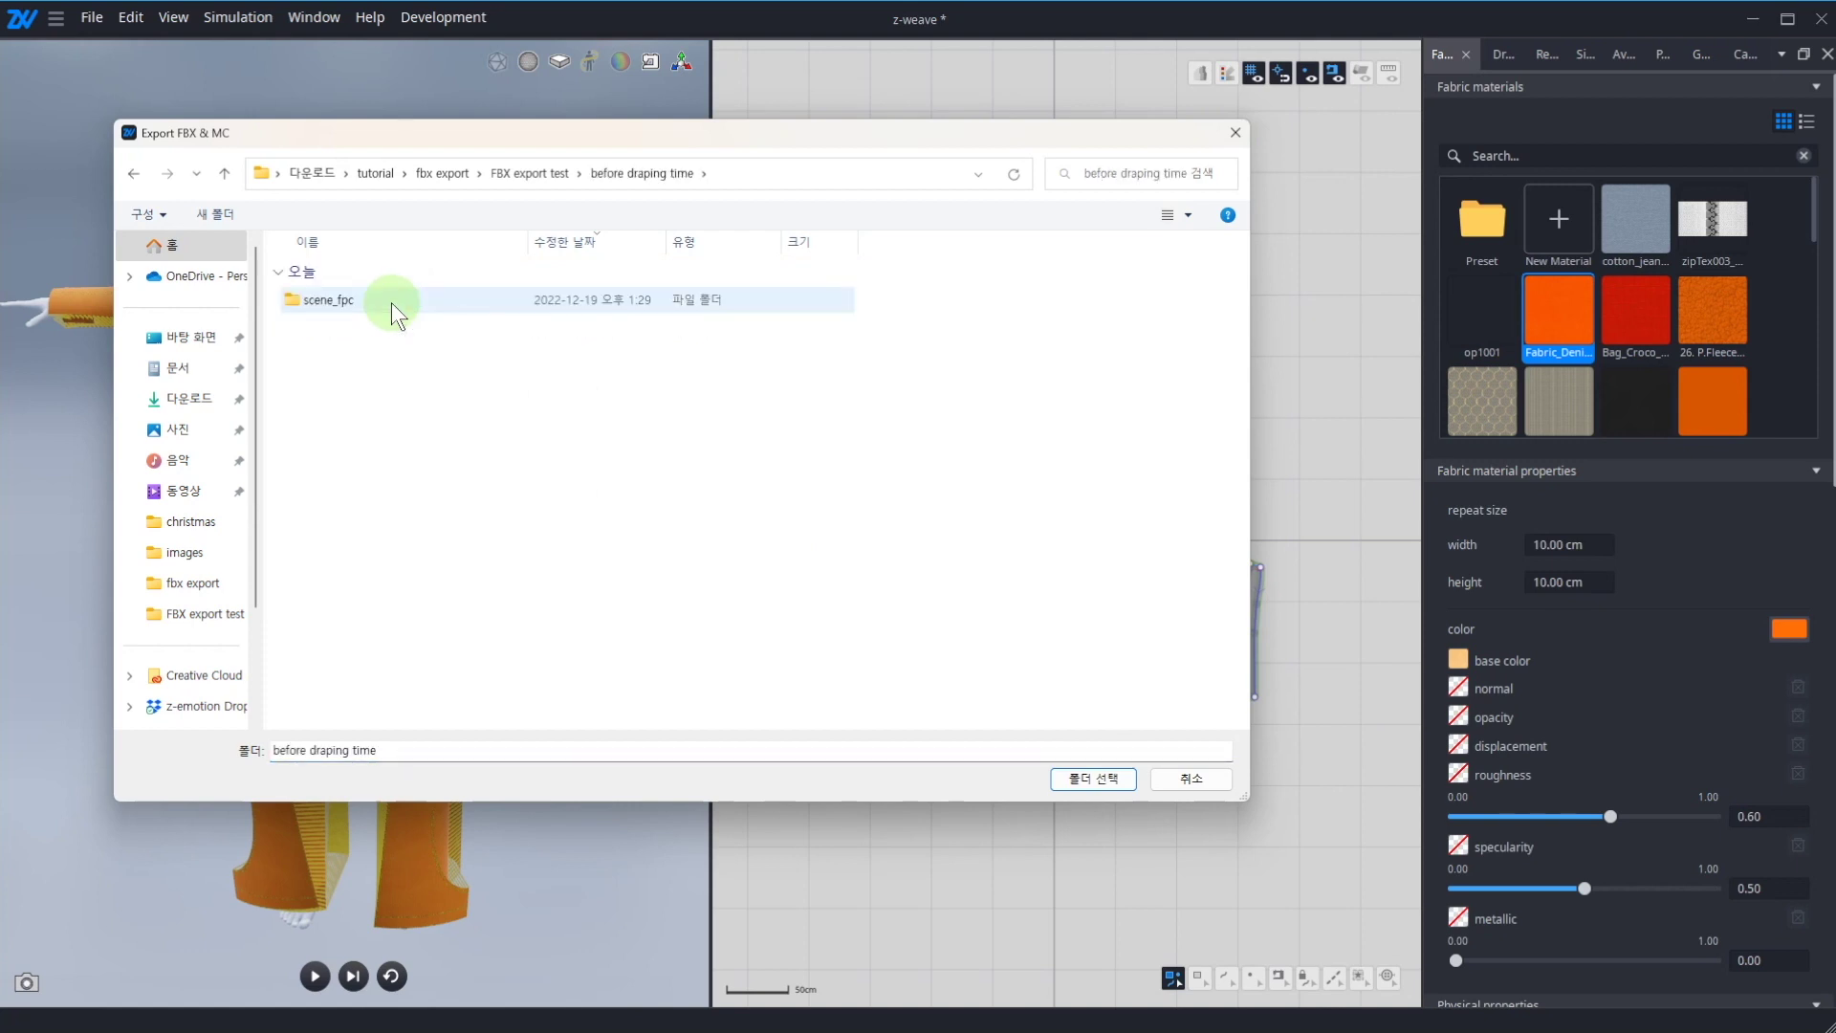
click(525, 176)
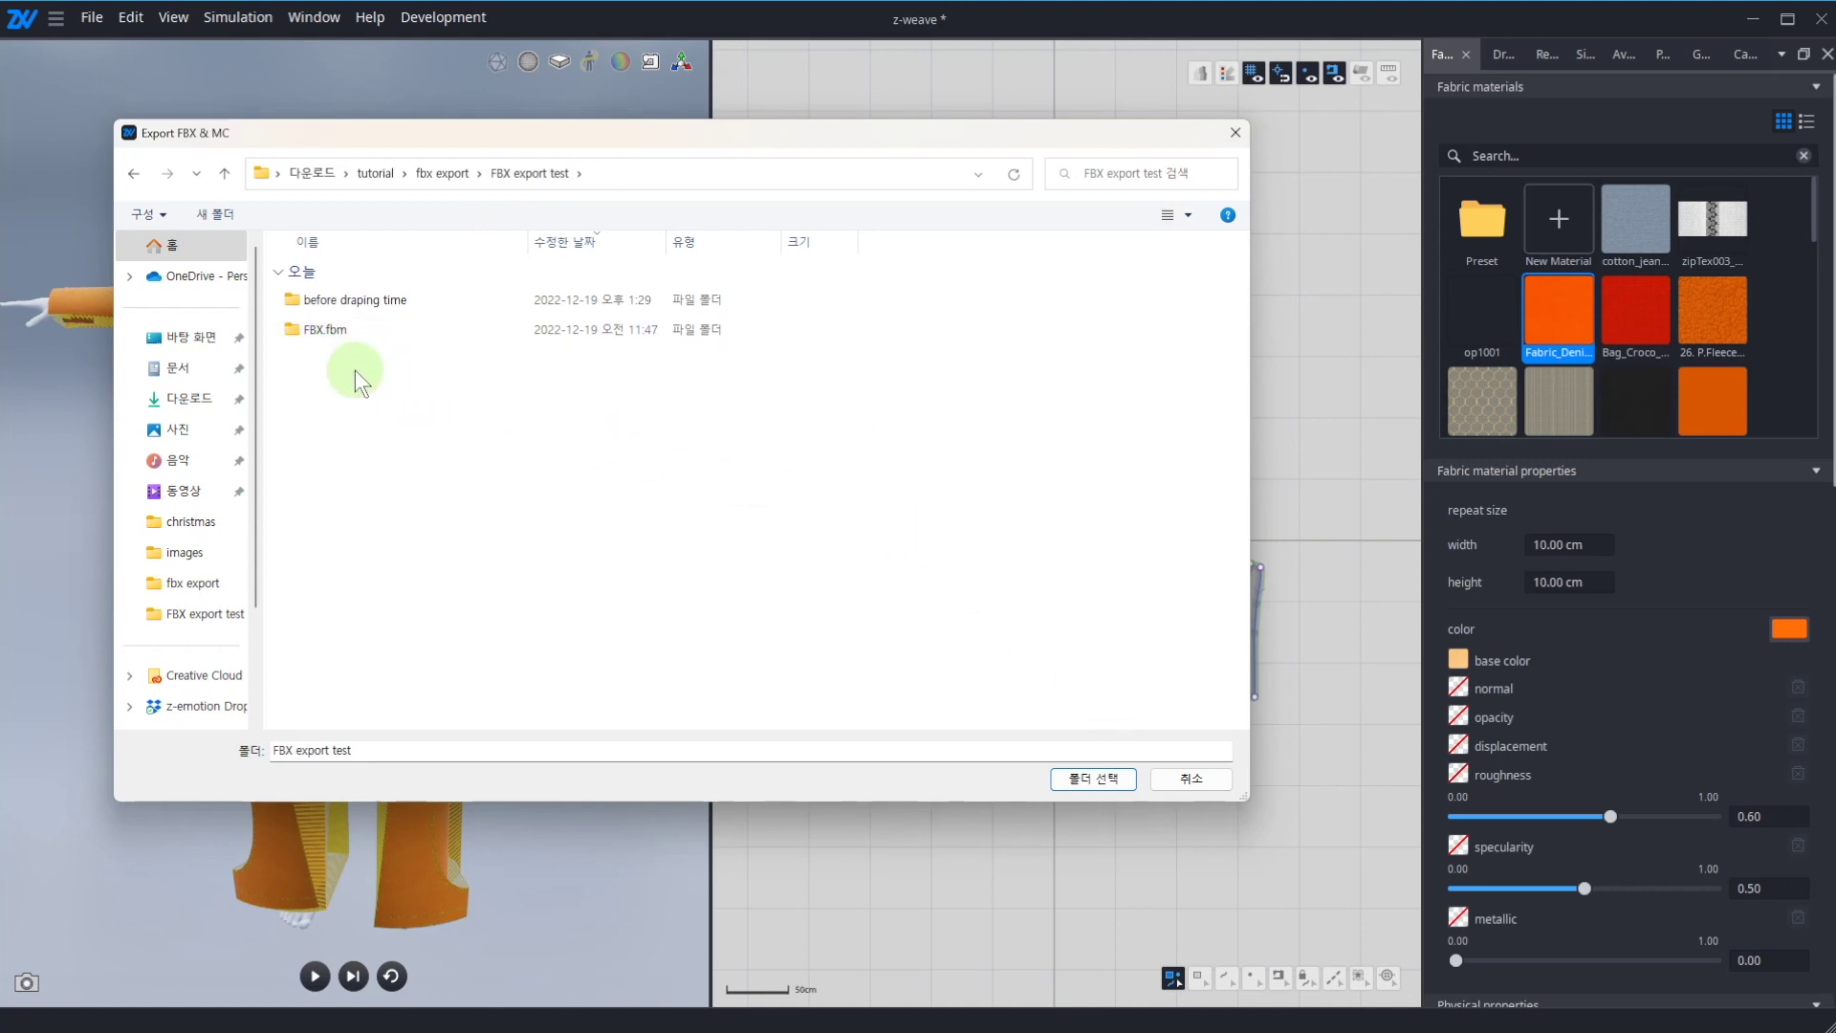
click(352, 300)
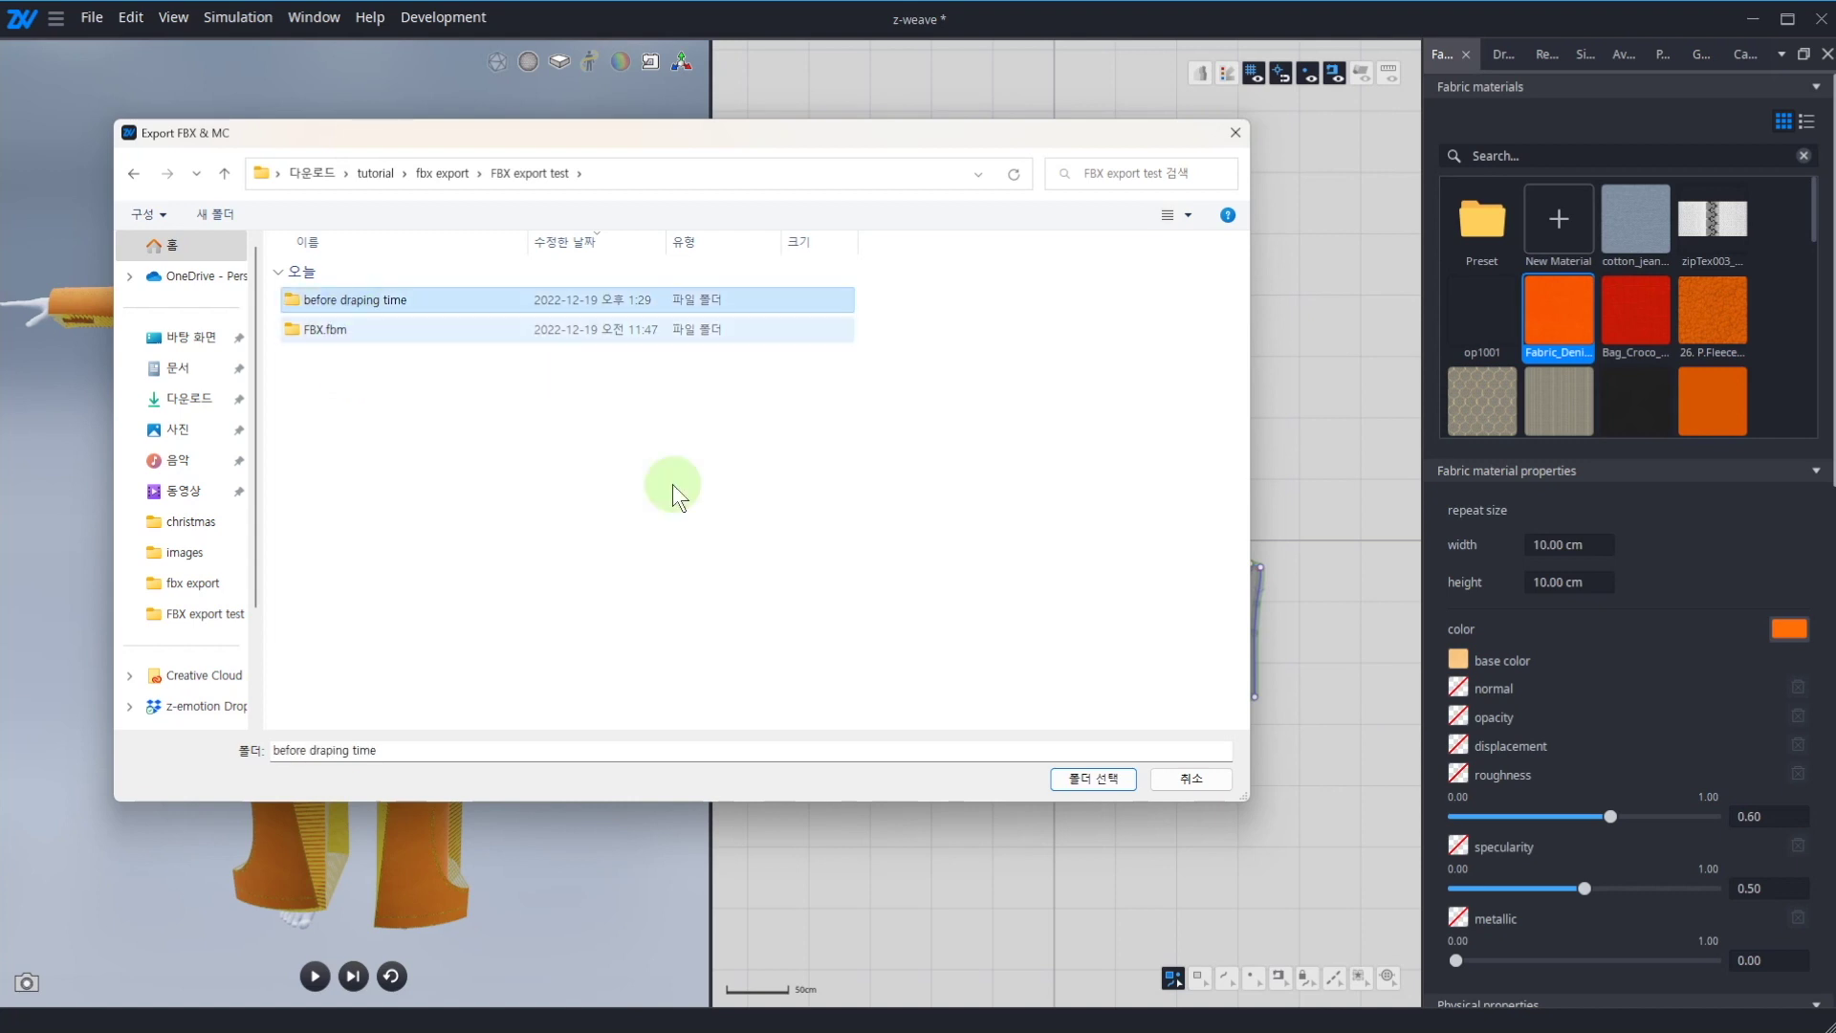
click(1101, 778)
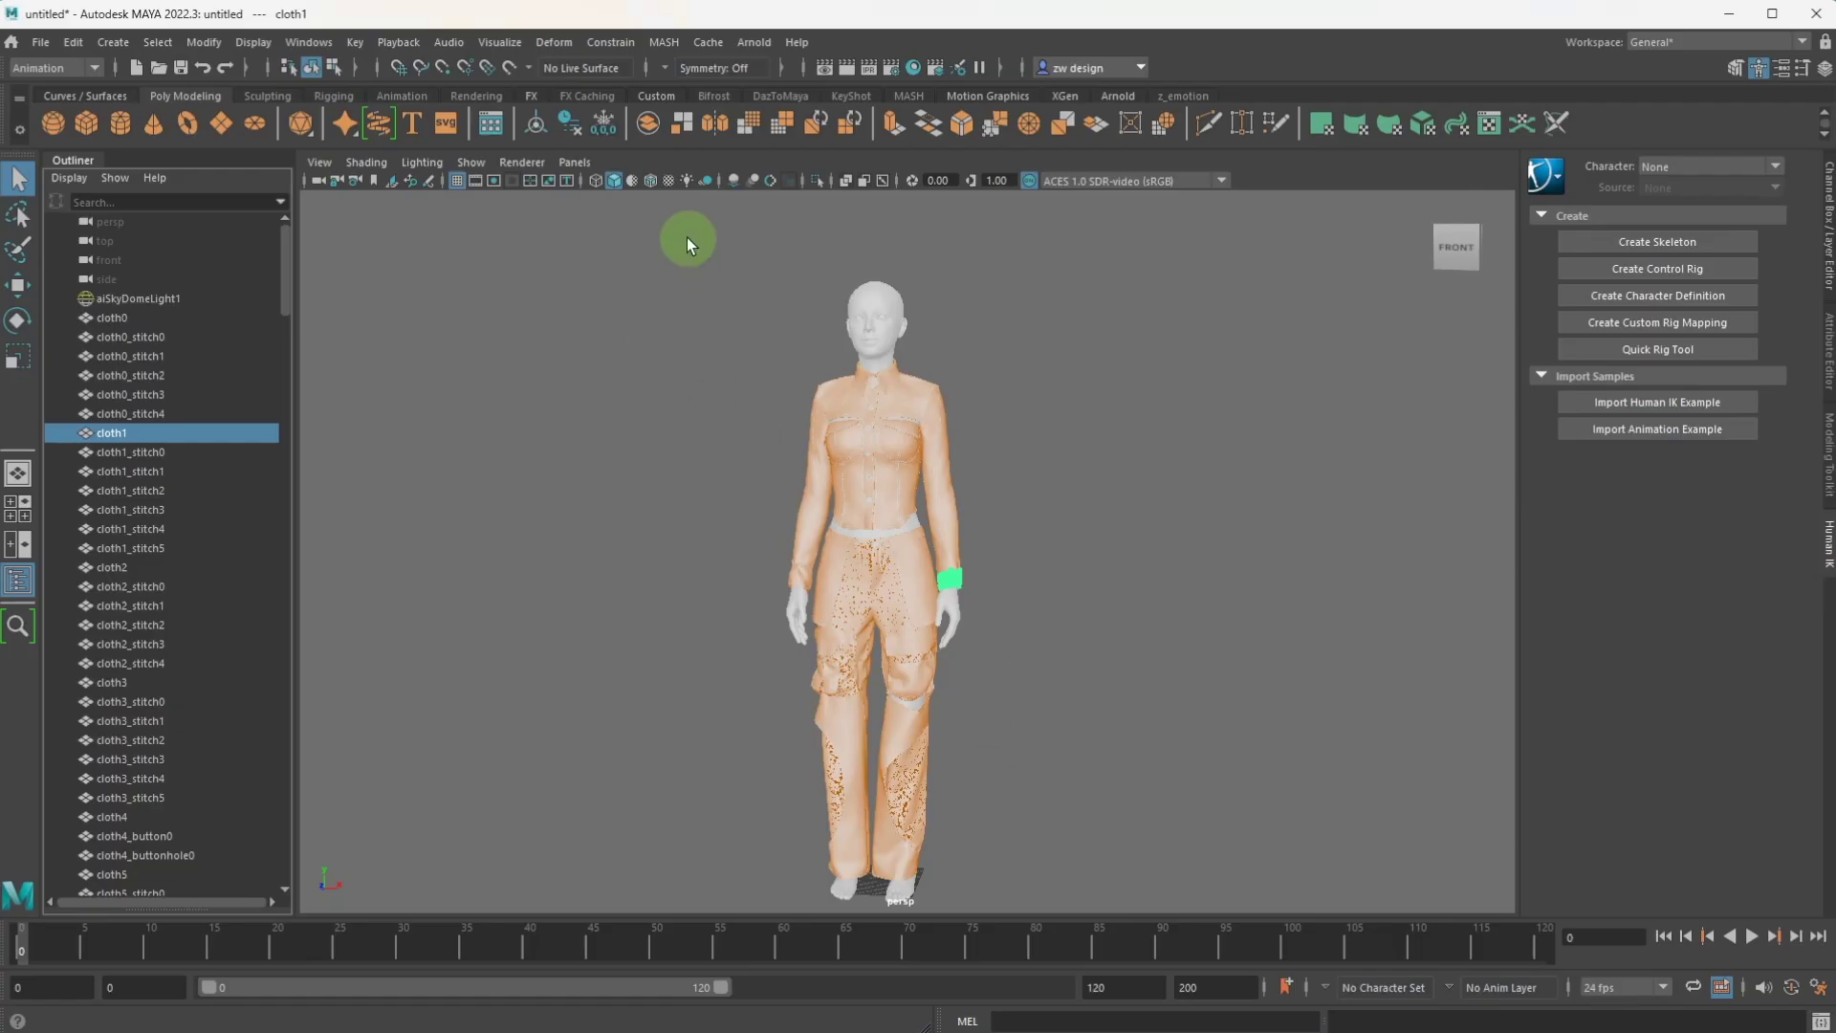
Step: Switch to Maya, delete the previously imported outfit and avatar, and import scene.fbx from the before draping time folder
drag(688, 241, 1159, 896)
key(Delete)
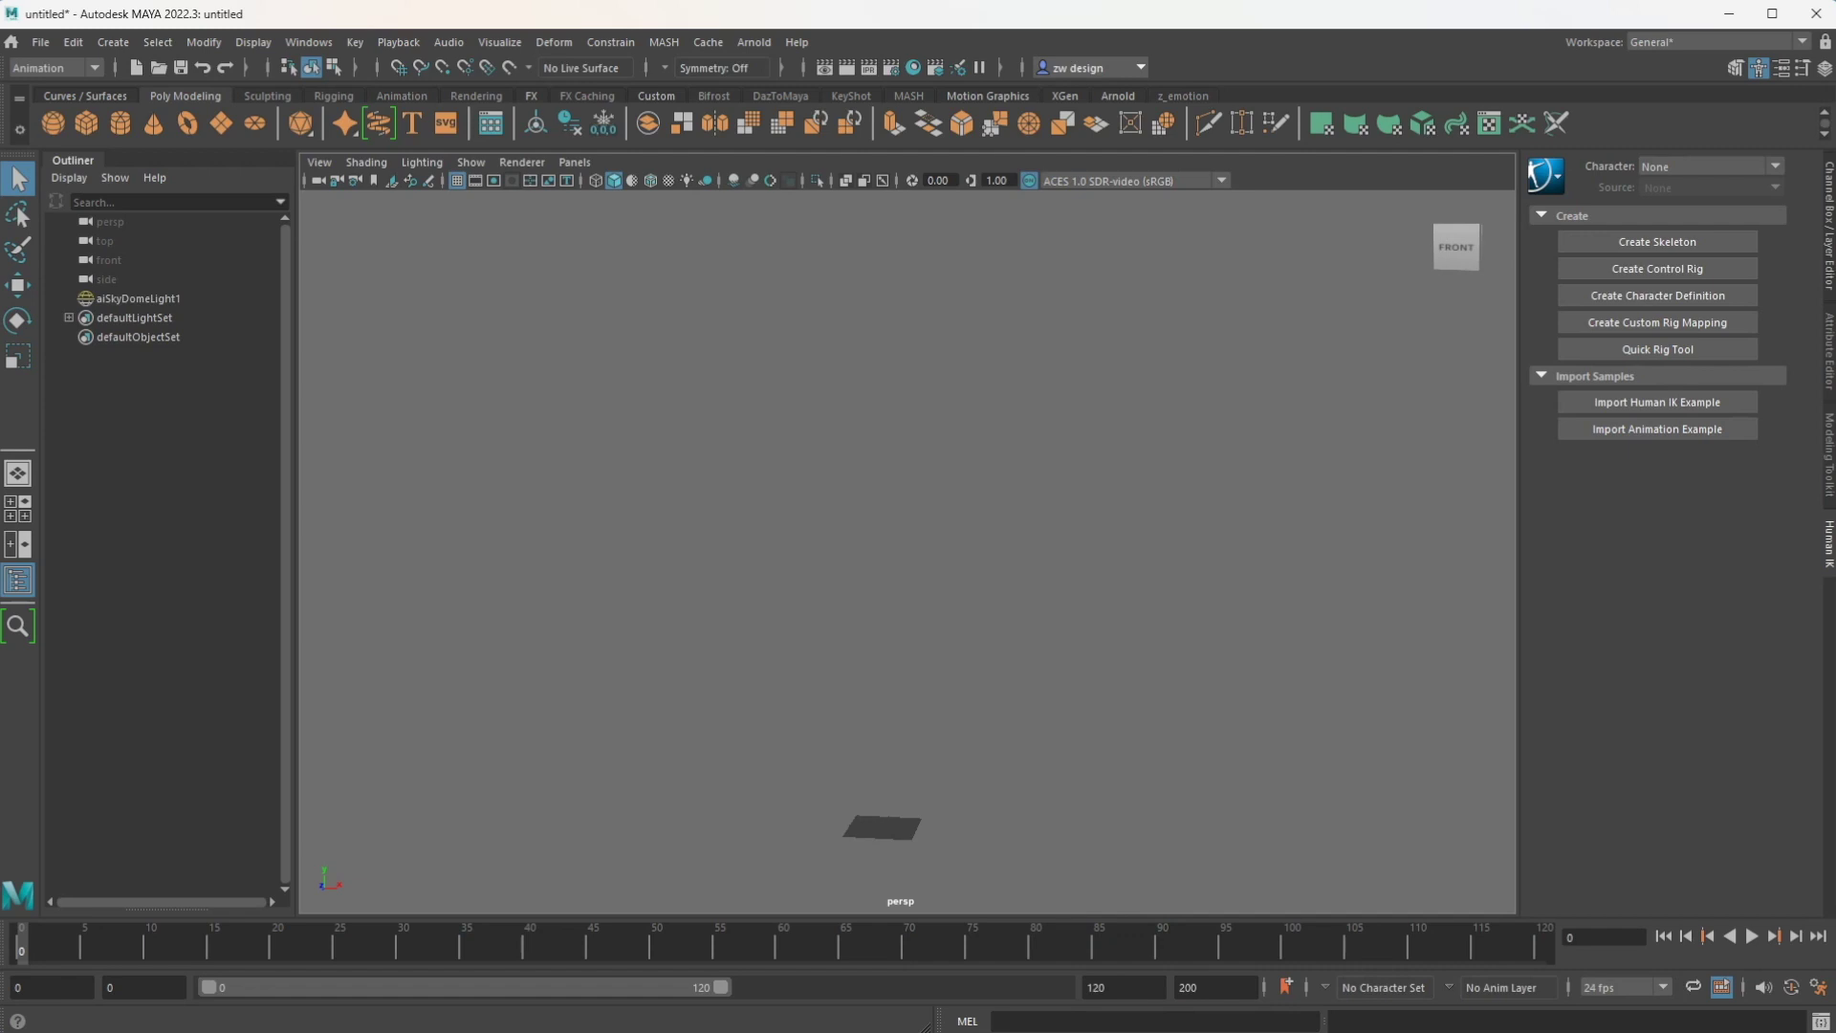
key(alt+Tab)
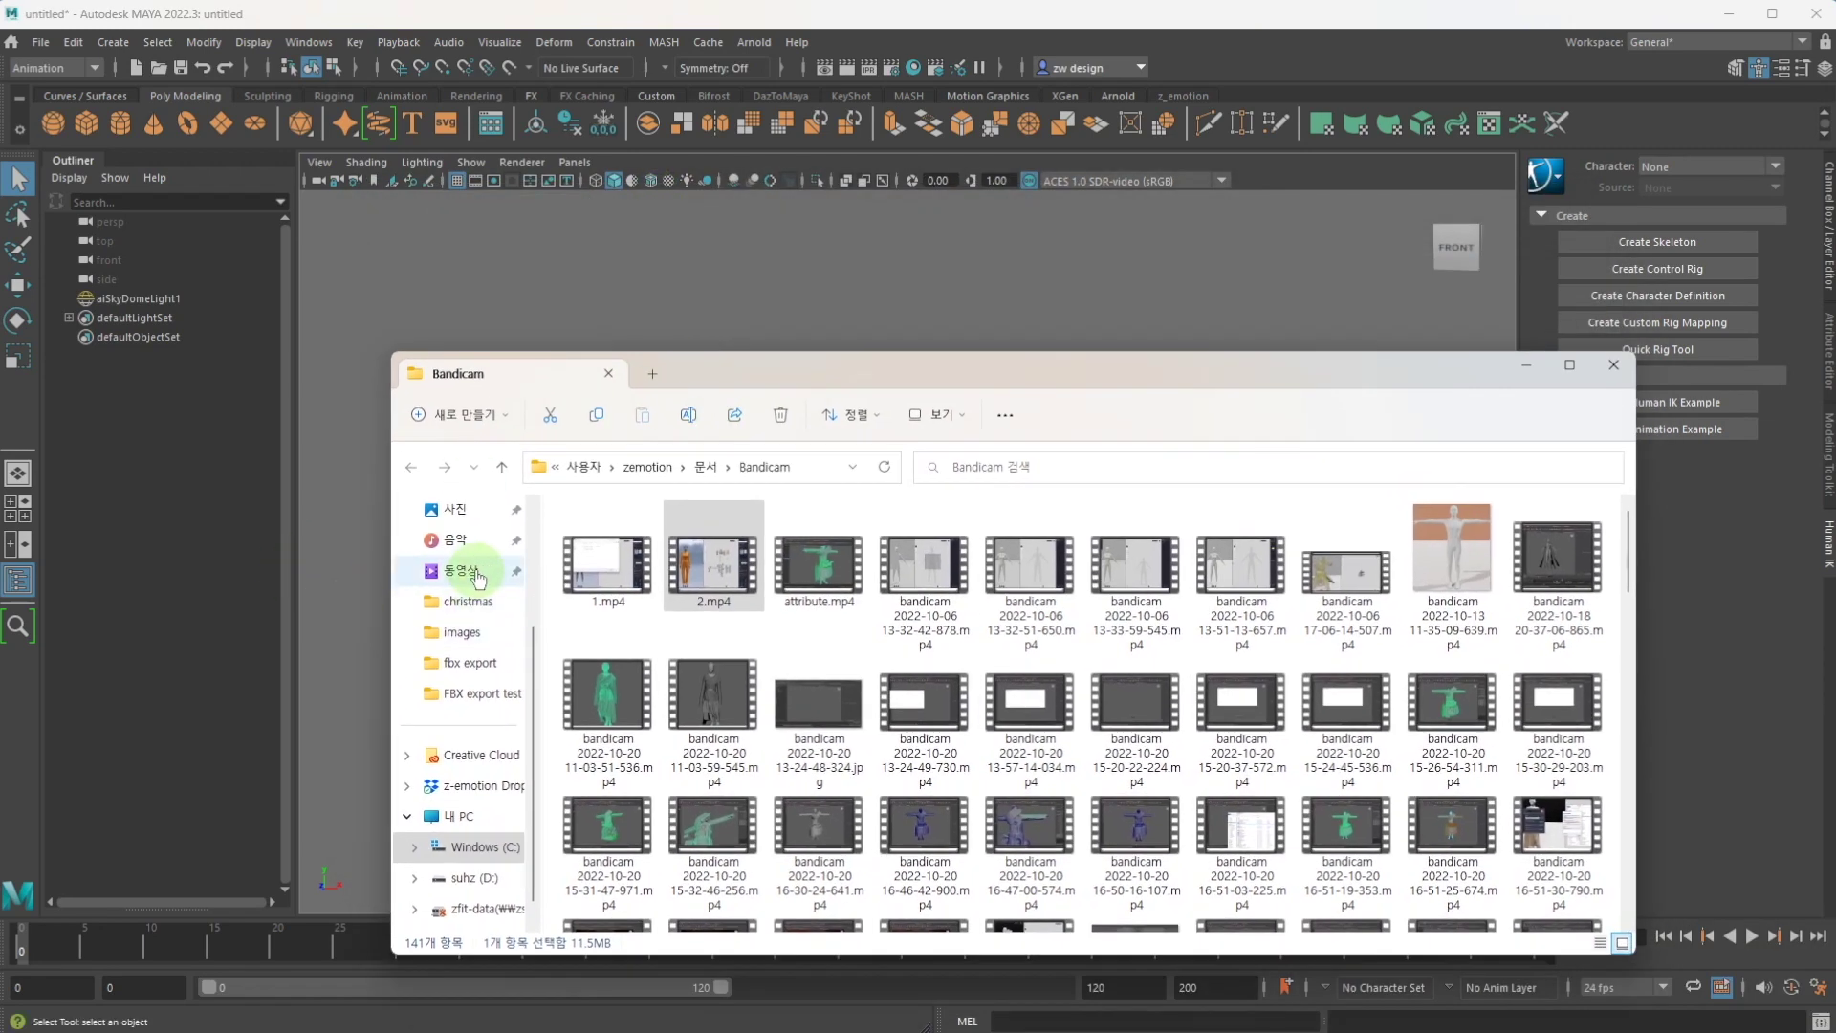
click(483, 693)
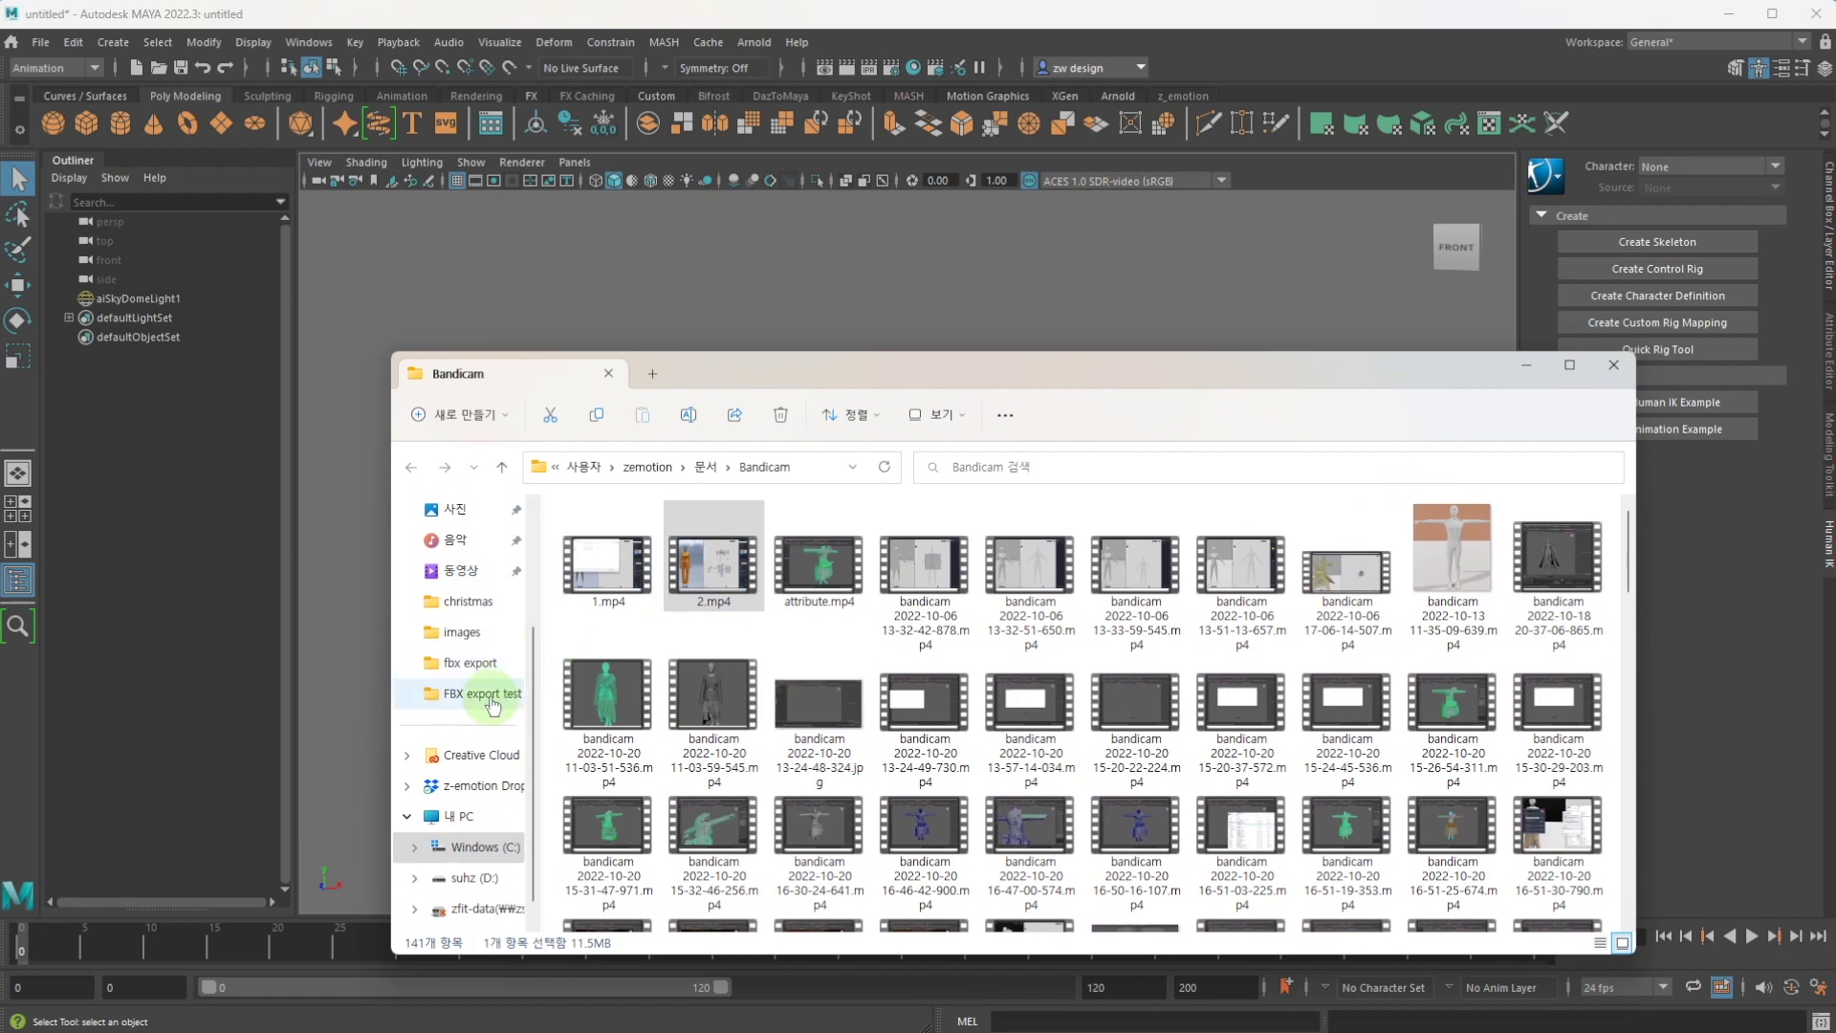
double_click(621, 563)
drag(704, 362, 1069, 228)
drag(948, 427, 497, 517)
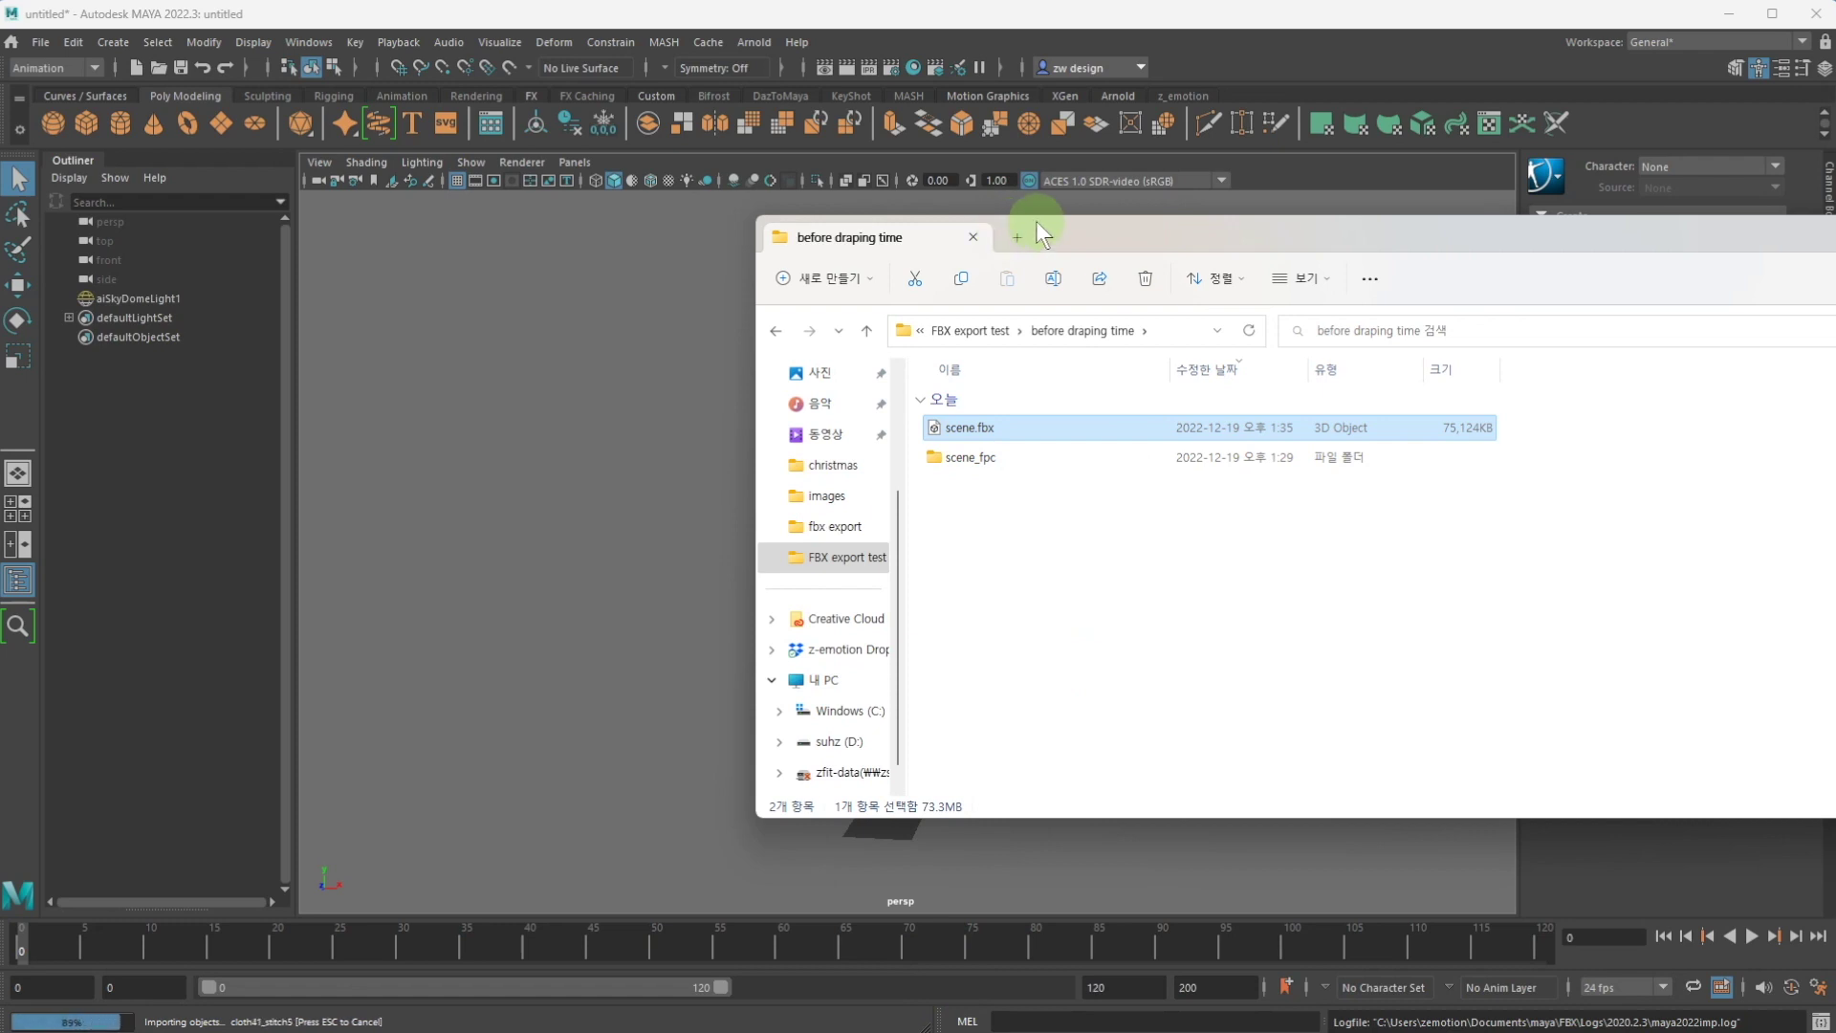
drag(1035, 221, 1228, 588)
click(1076, 445)
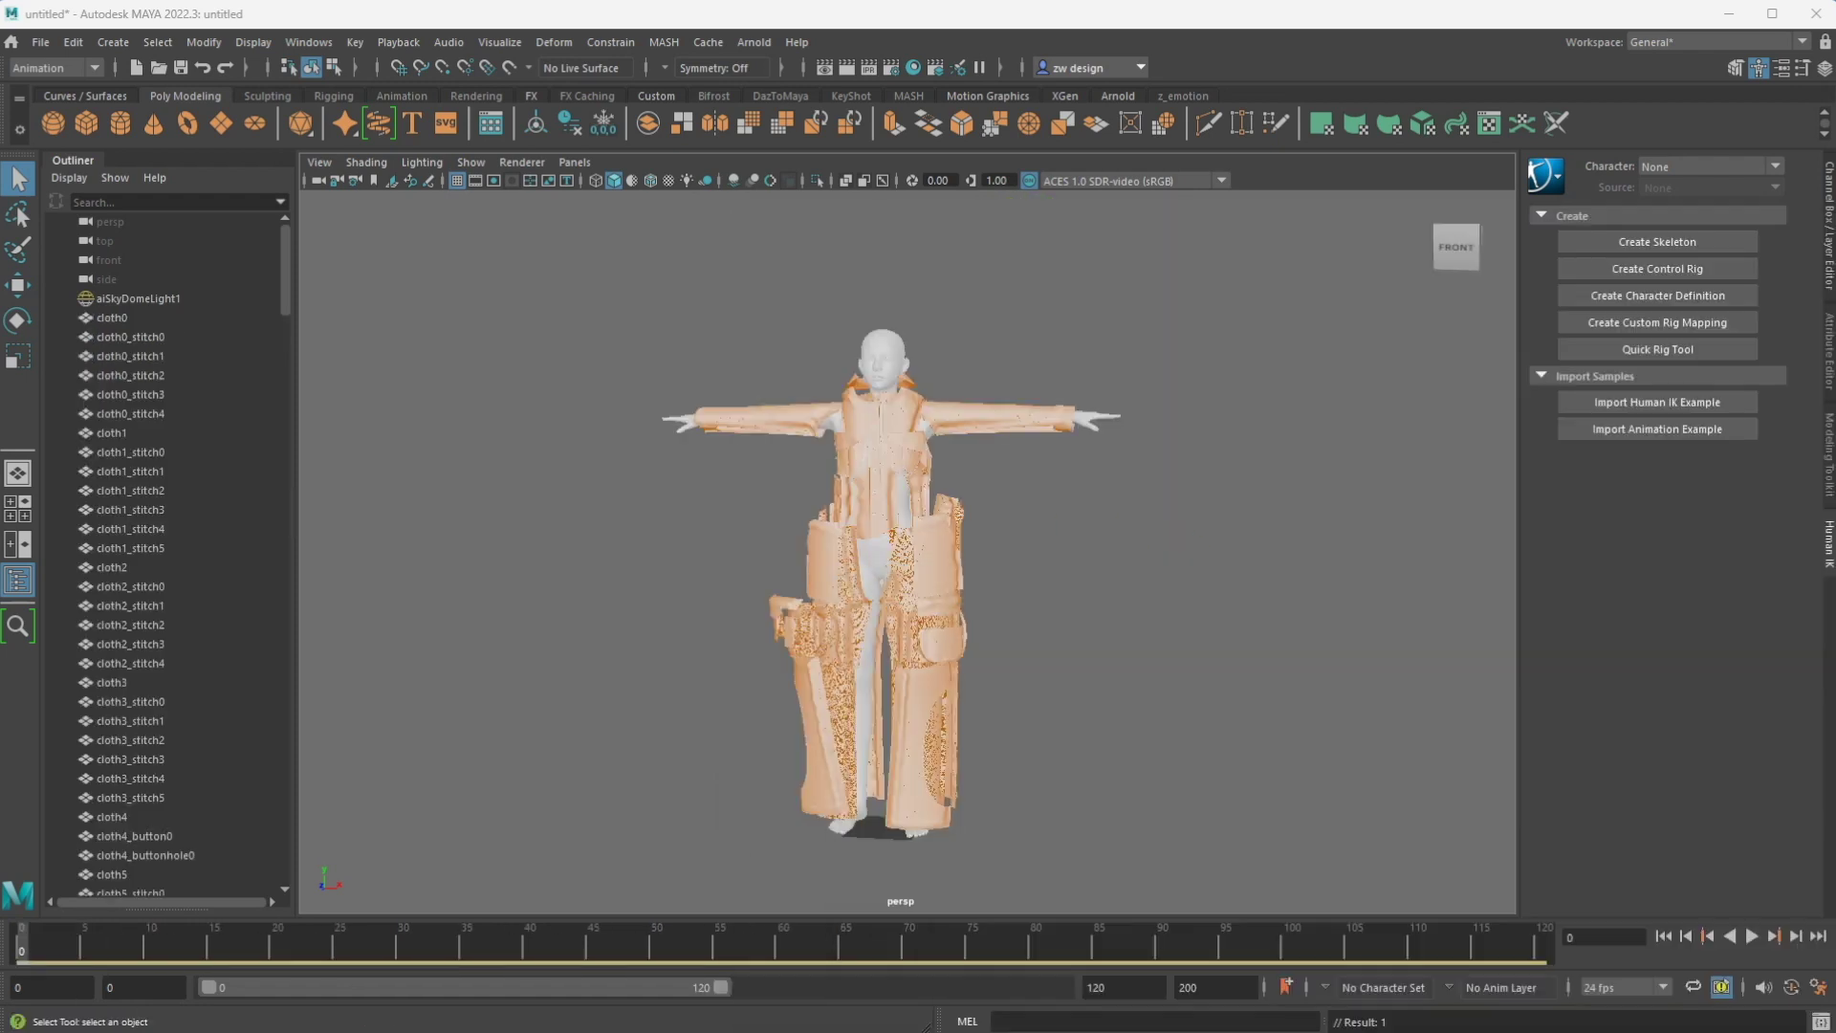
Step: Play the imported garment animation from closer viewing angles, then return it to the first frame
drag(1075, 444, 1119, 522)
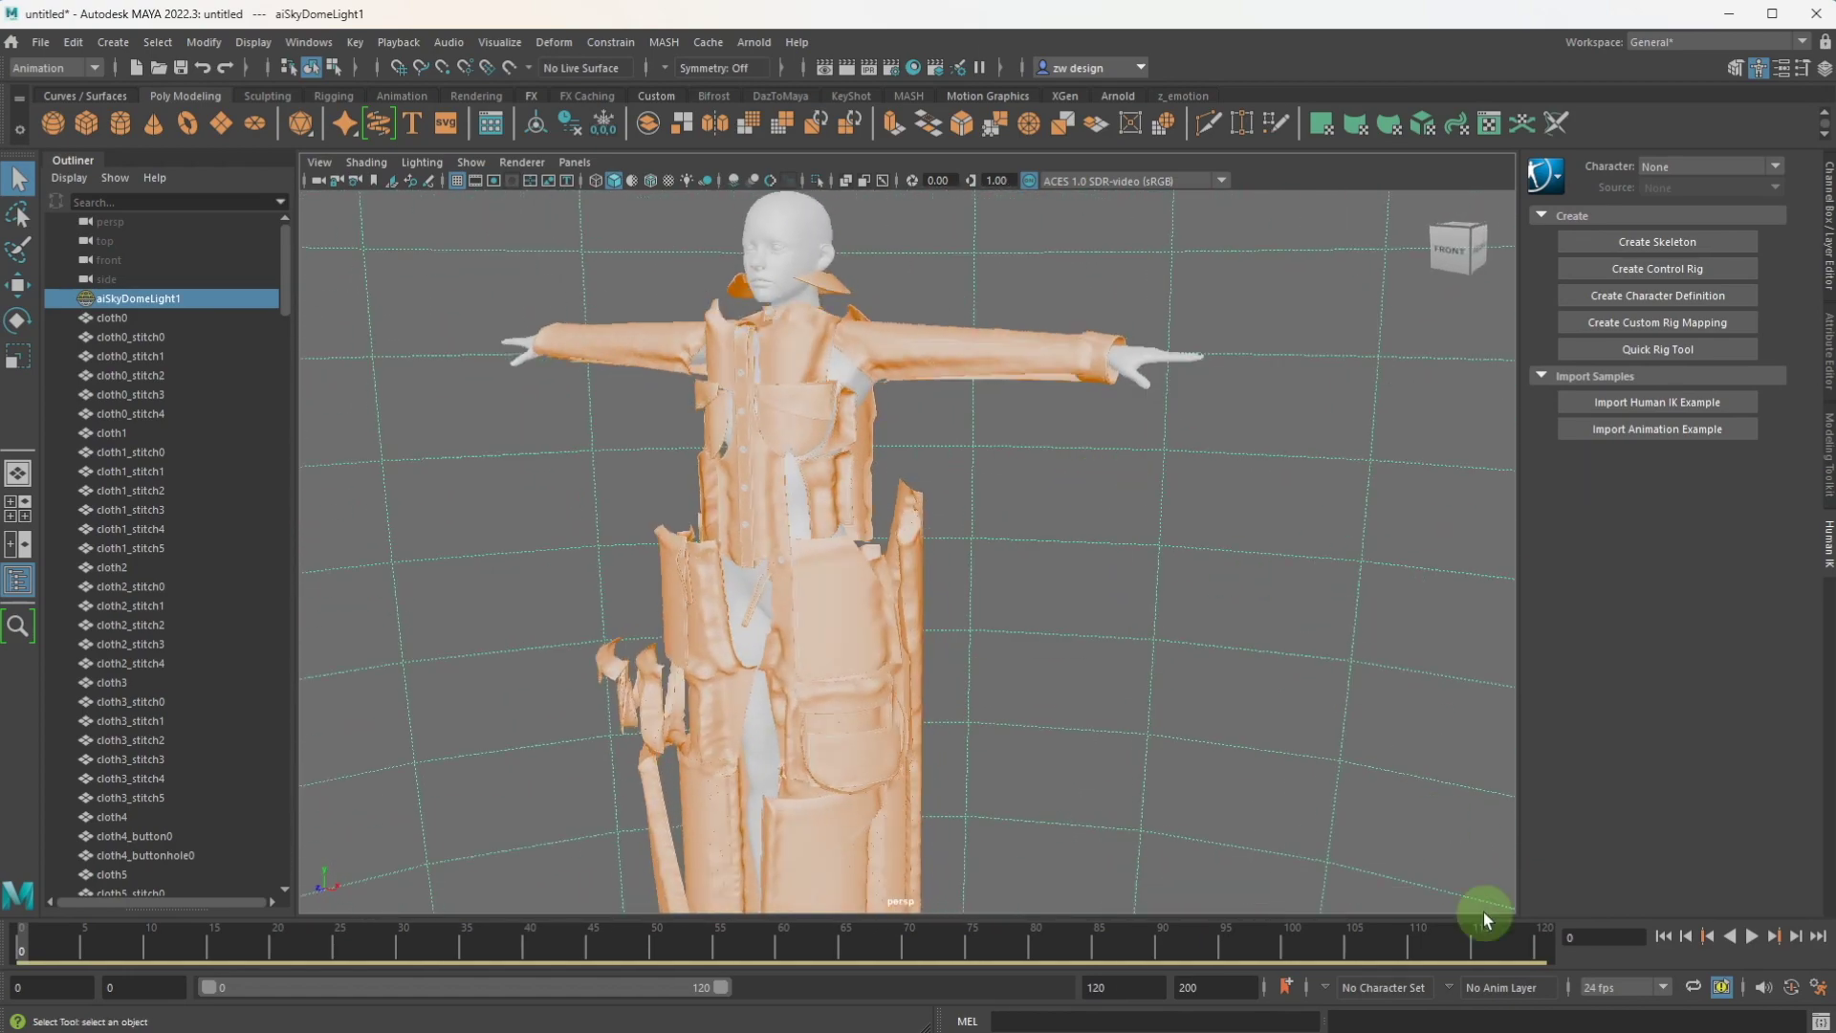
click(1749, 937)
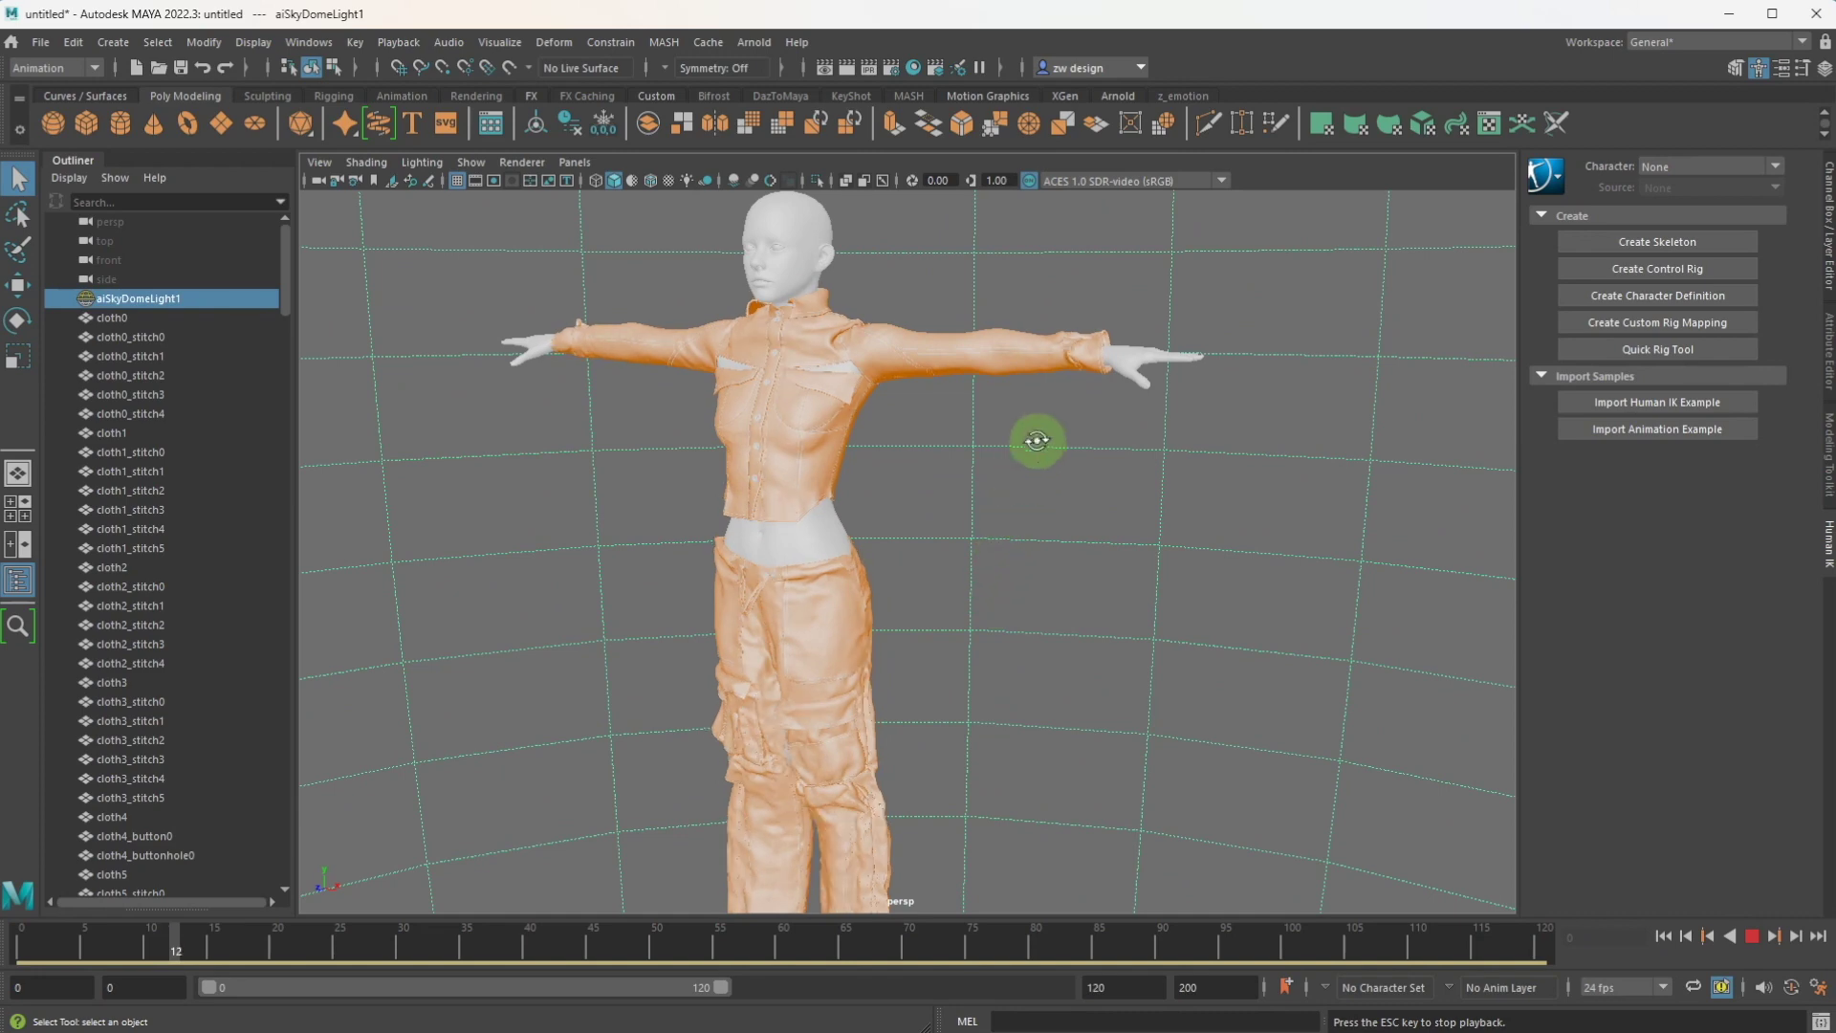
alt+drag(1037, 438, 1017, 696)
alt+drag(1050, 499, 1029, 562)
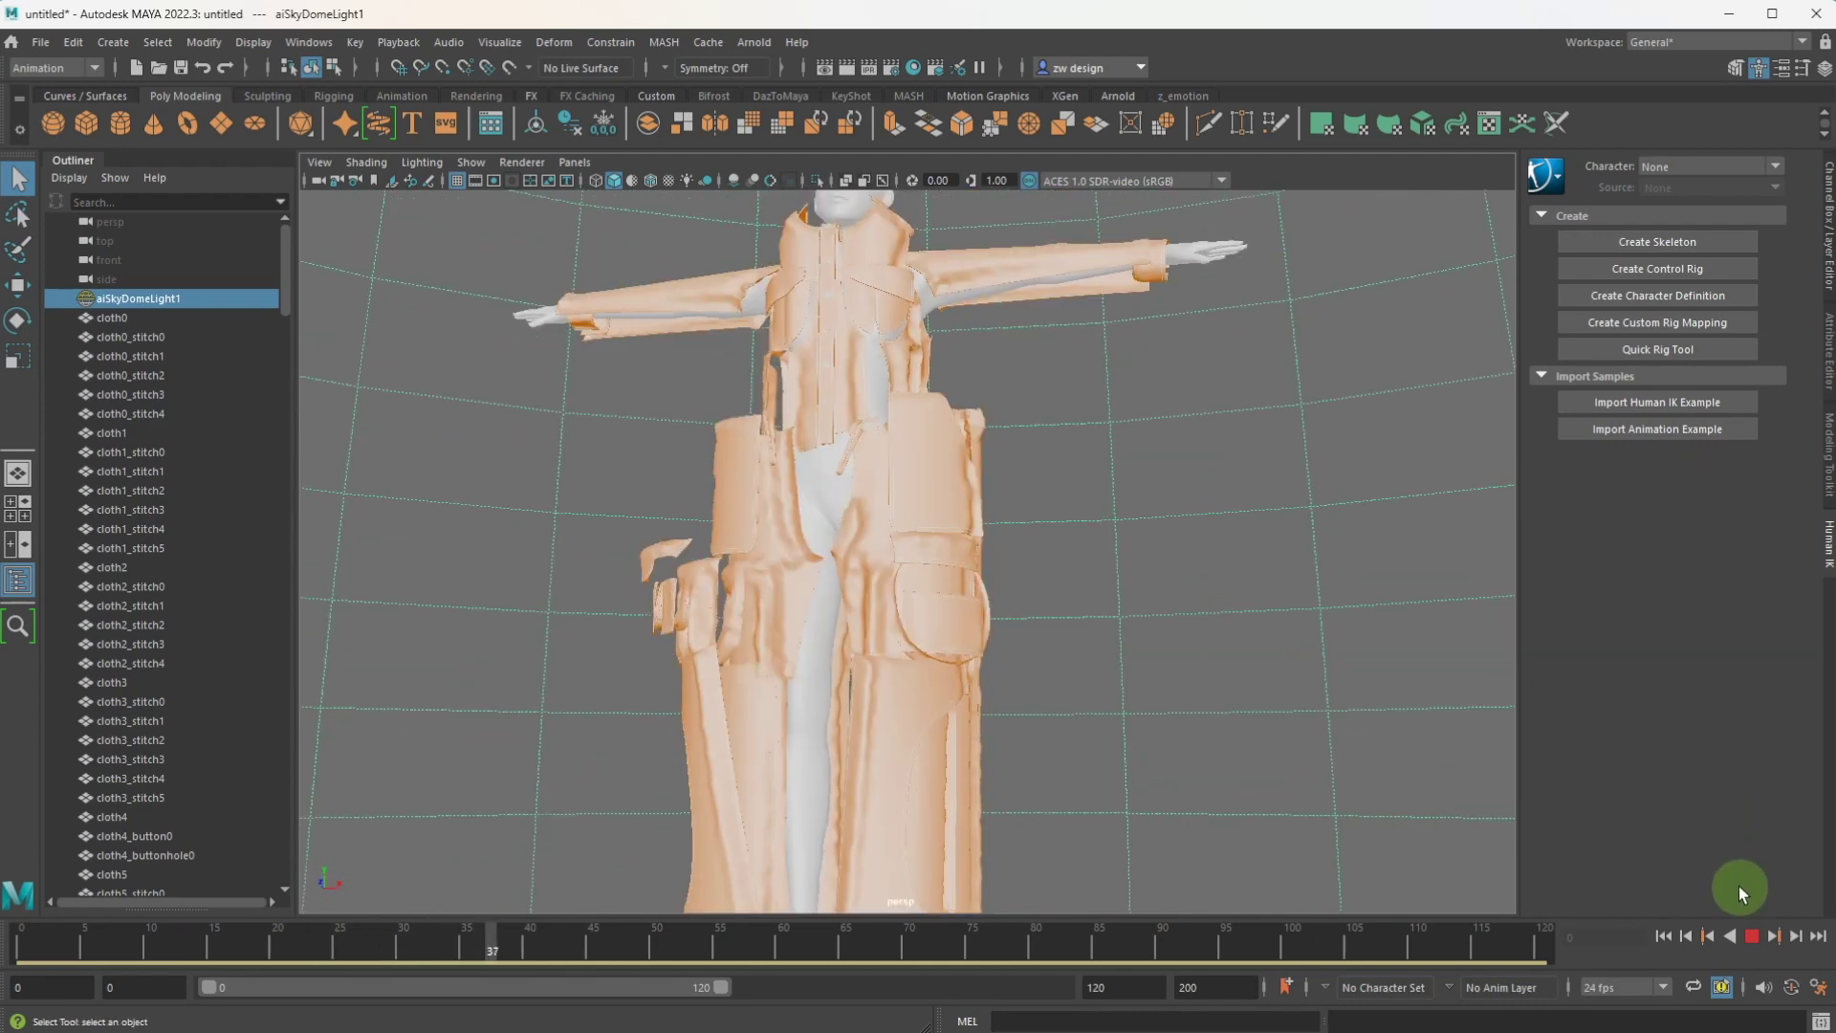
click(1752, 937)
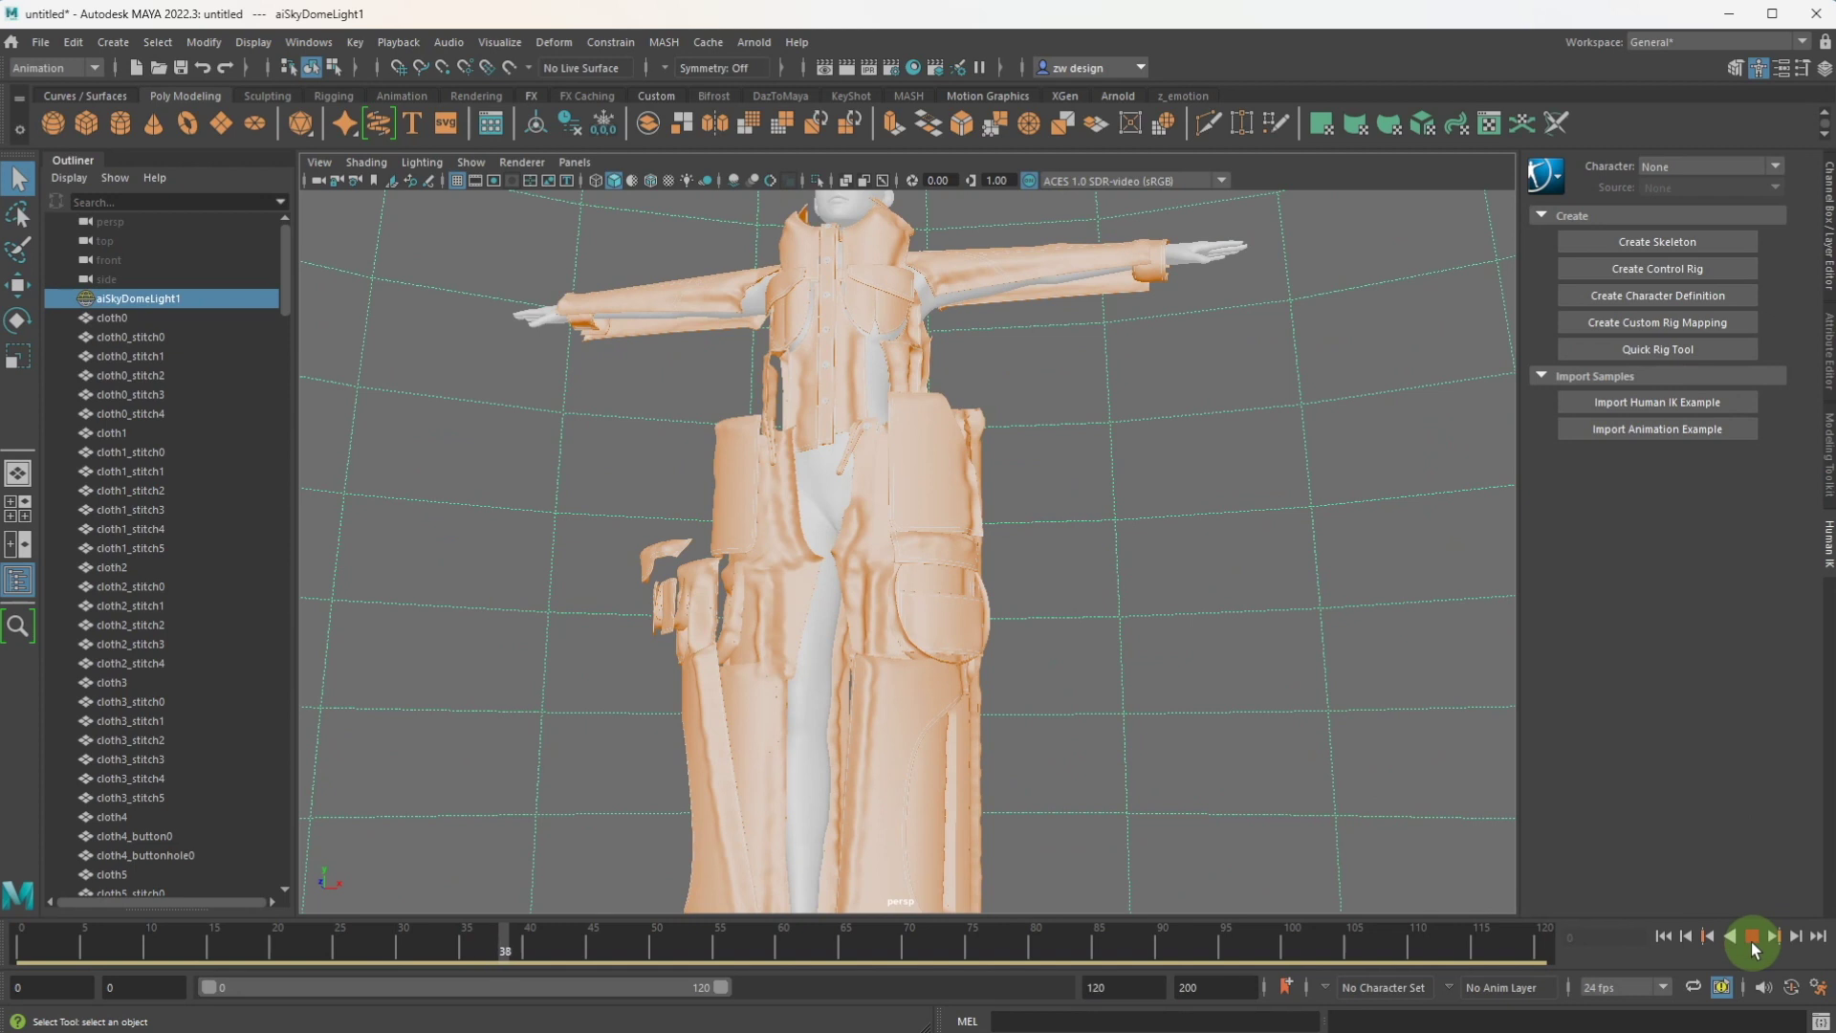
click(1662, 939)
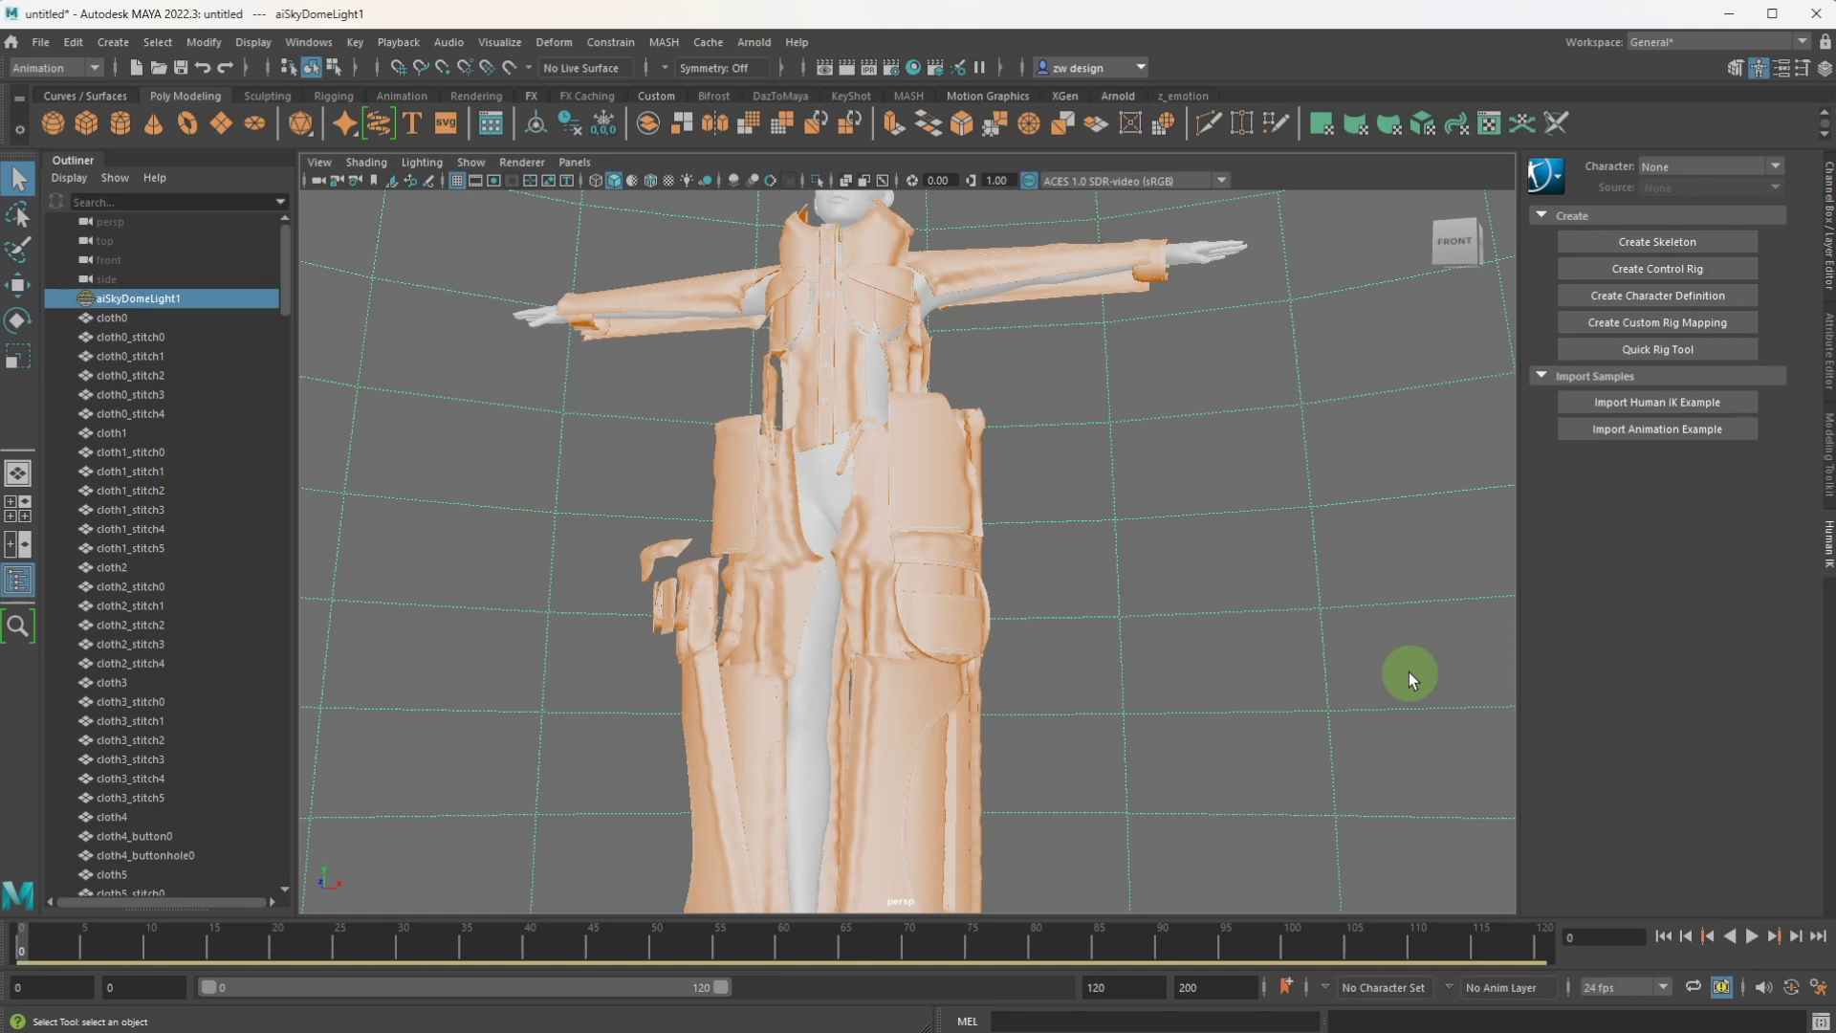
Step: Replay the opening frames of the animation to examine how the loose pattern pieces drape onto the avatar
click(1751, 937)
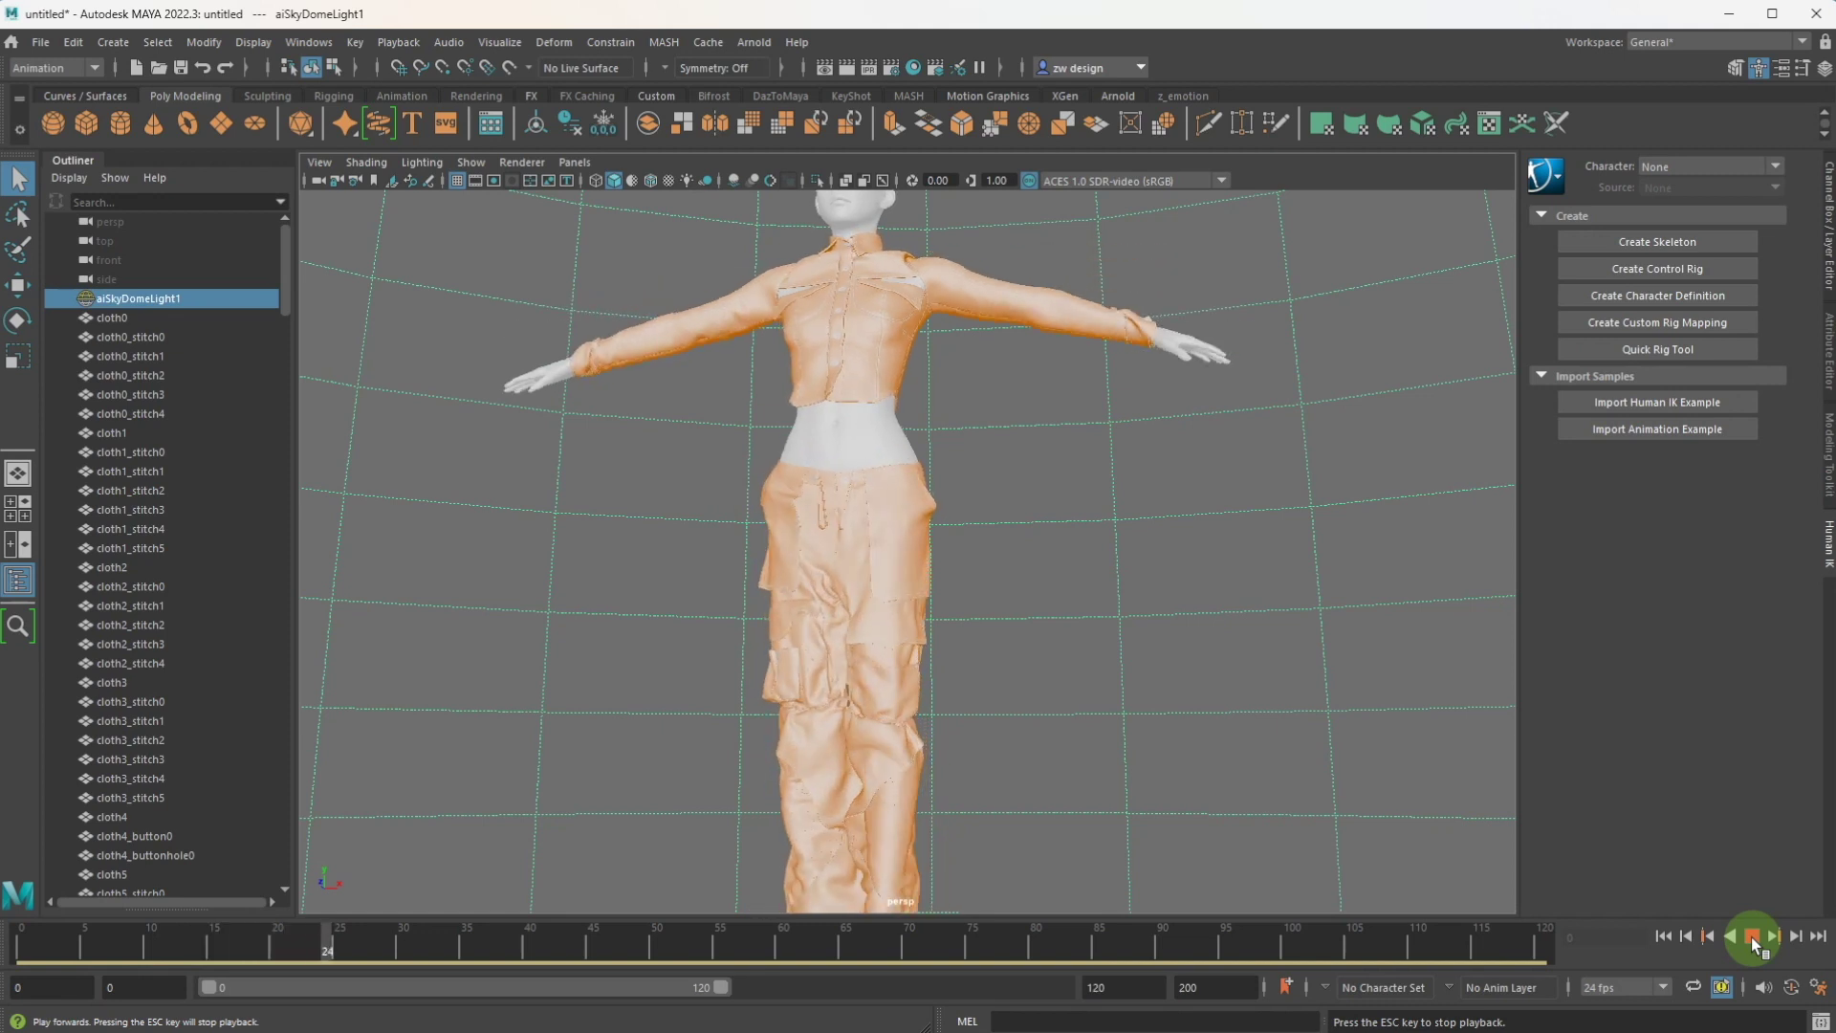
click(1751, 937)
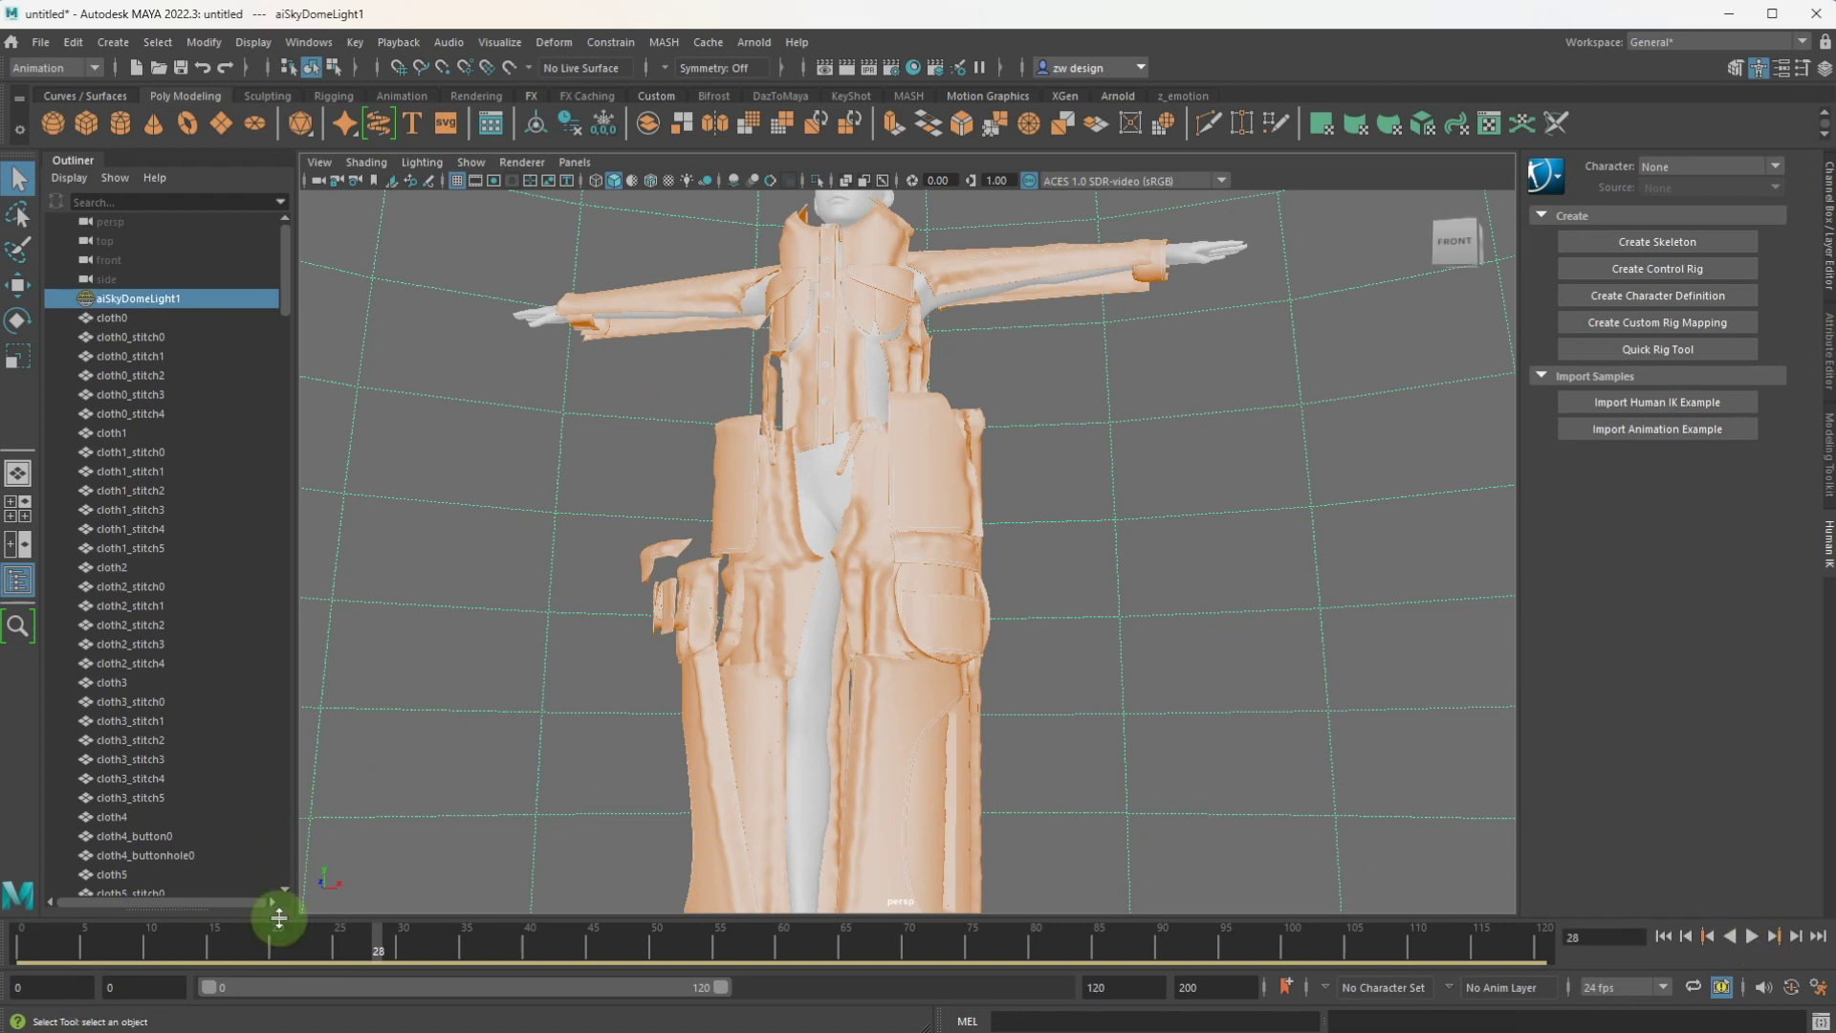
click(264, 945)
click(8, 947)
click(1750, 939)
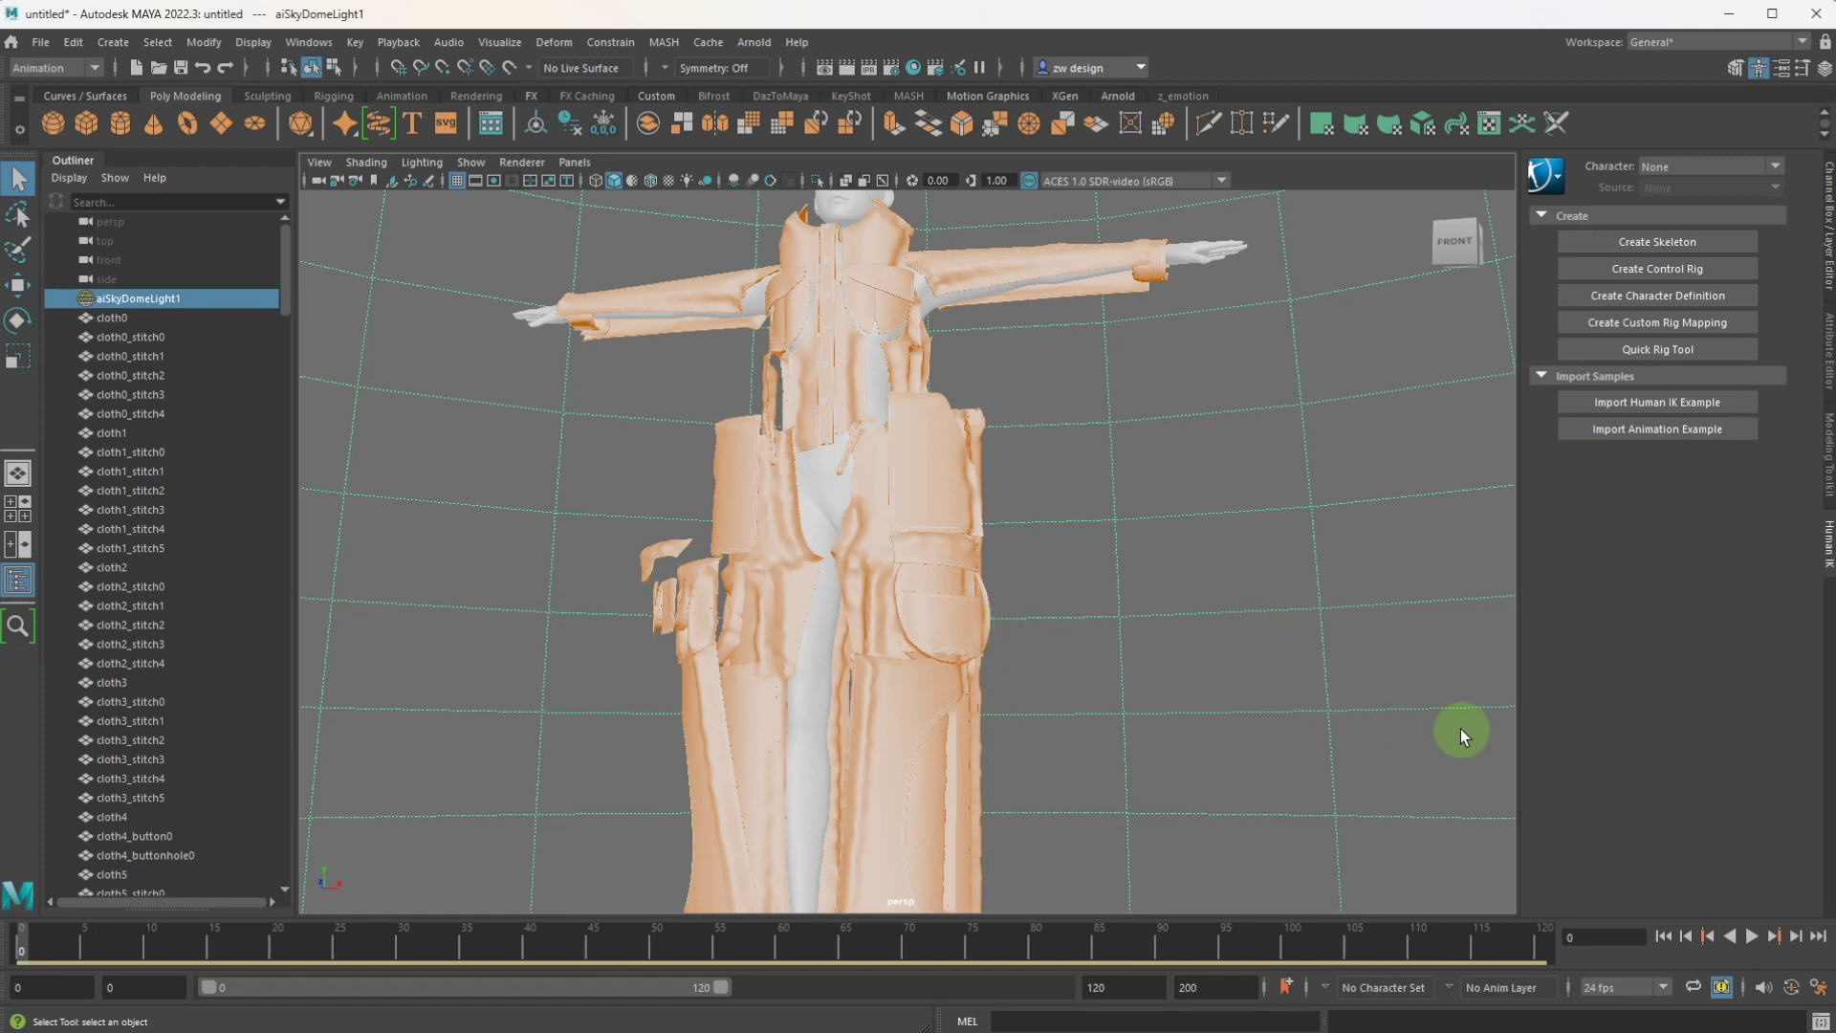
click(1754, 939)
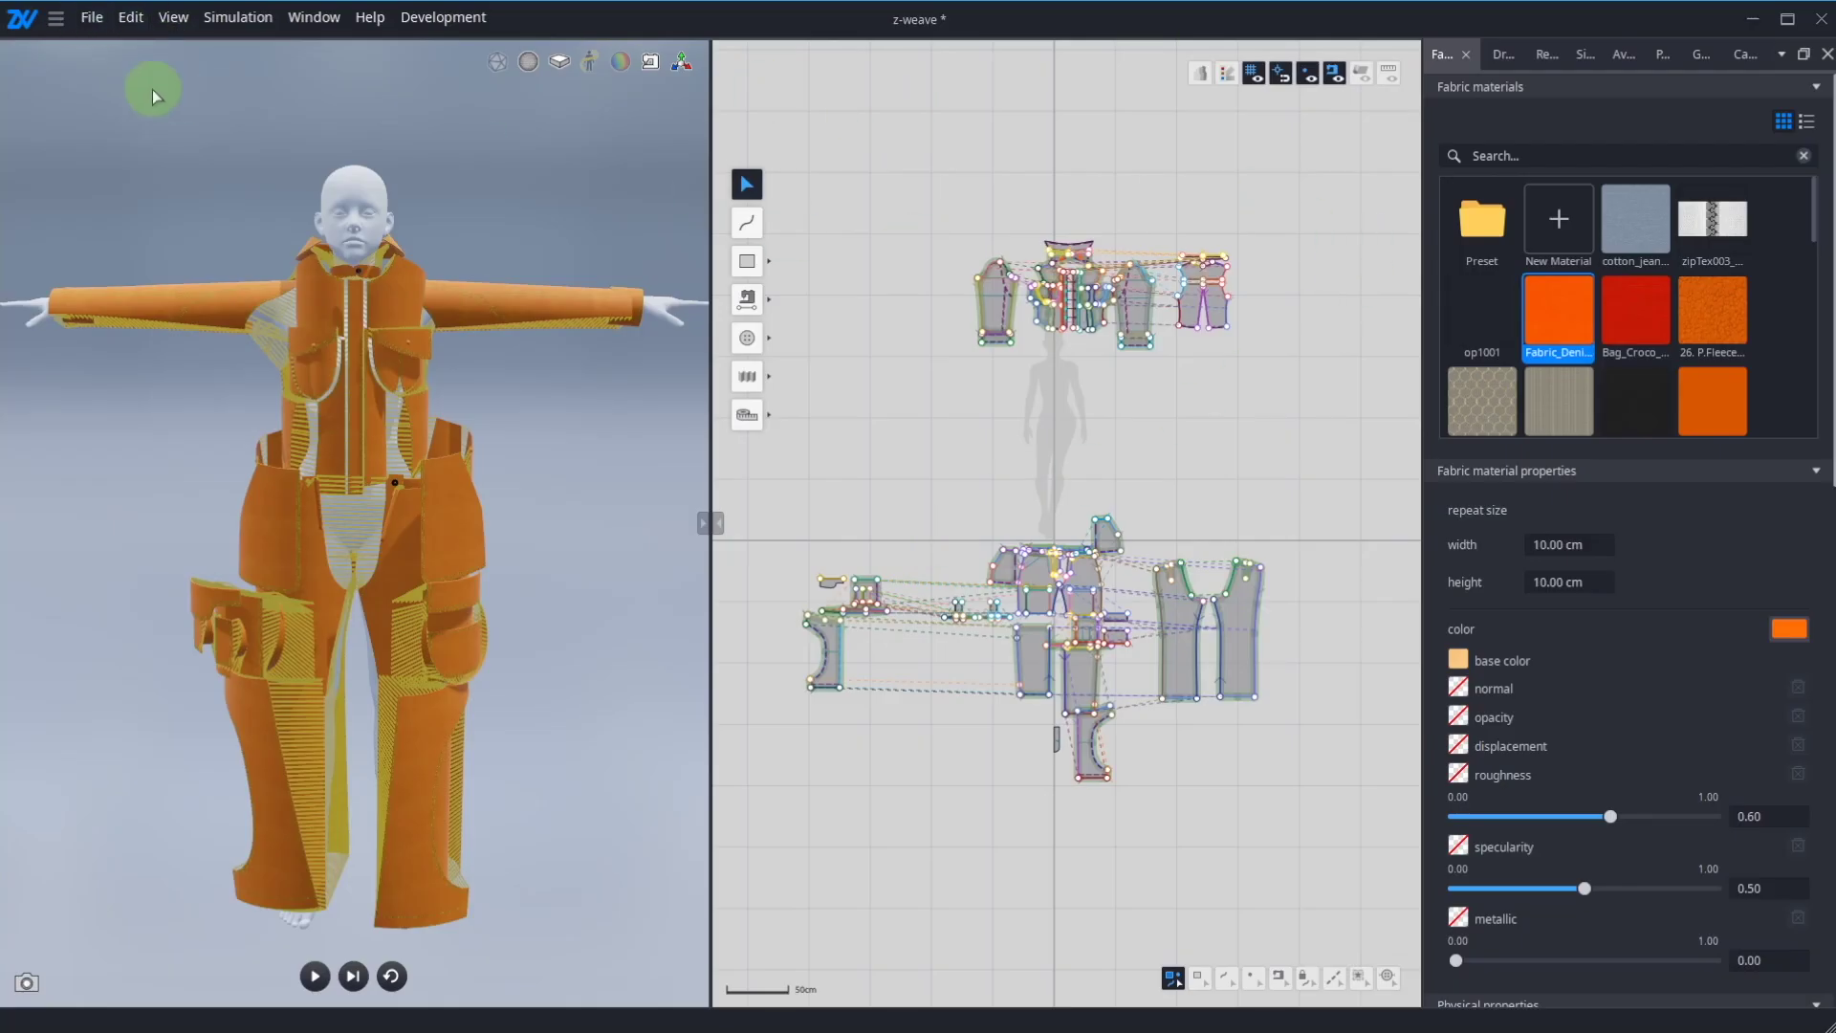
Step: Switch to z-weave and begin a new FBX + mc export set to start after draping time
click(94, 23)
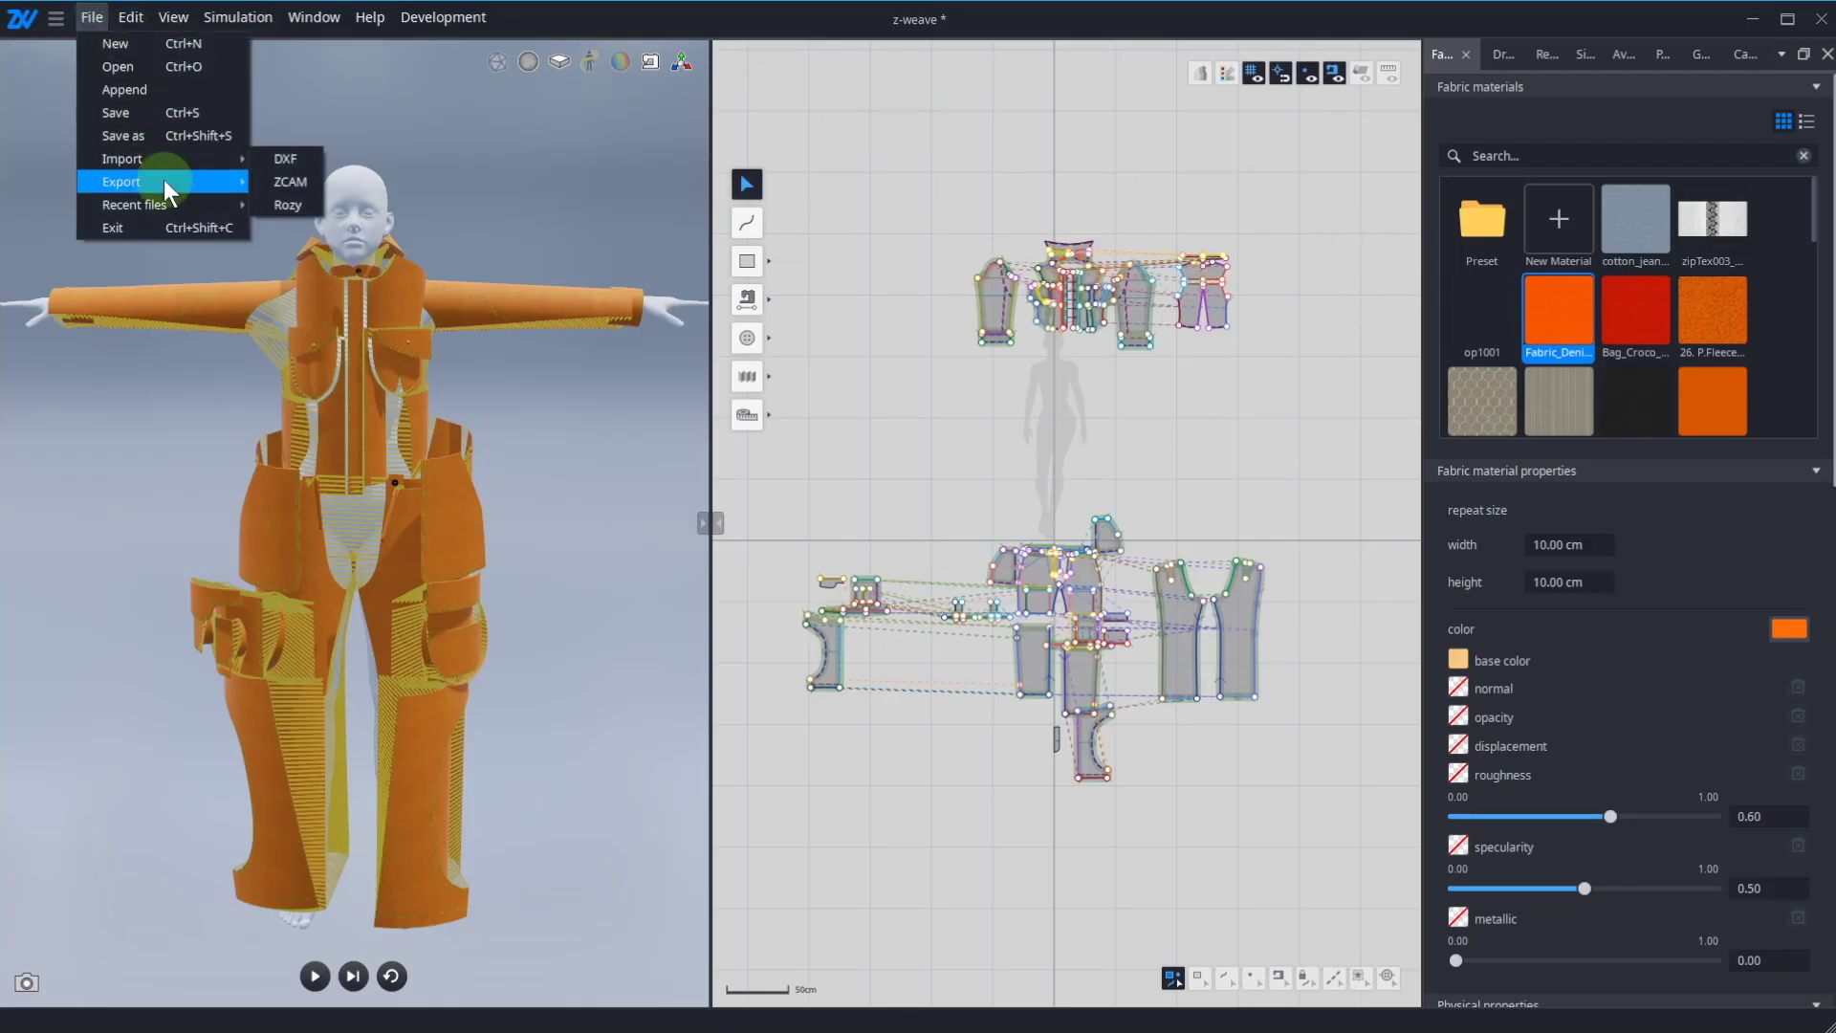
mouse_move(226, 179)
click(306, 319)
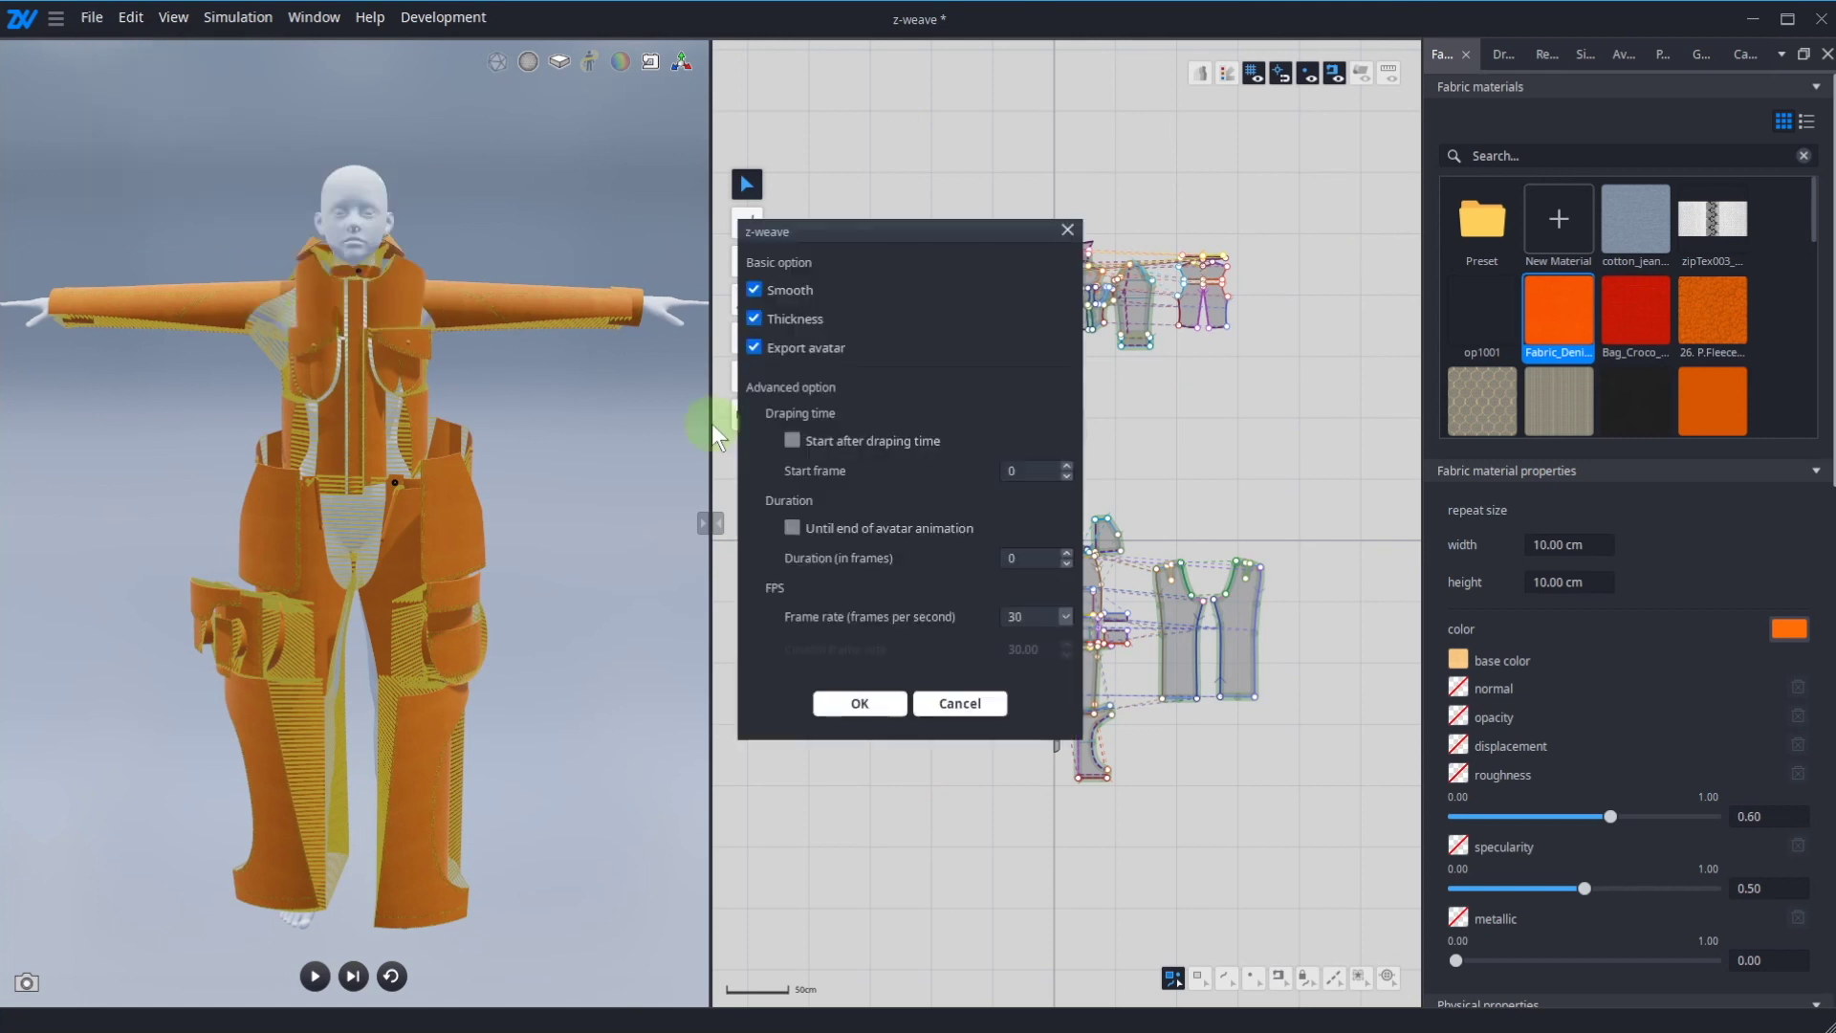
click(894, 442)
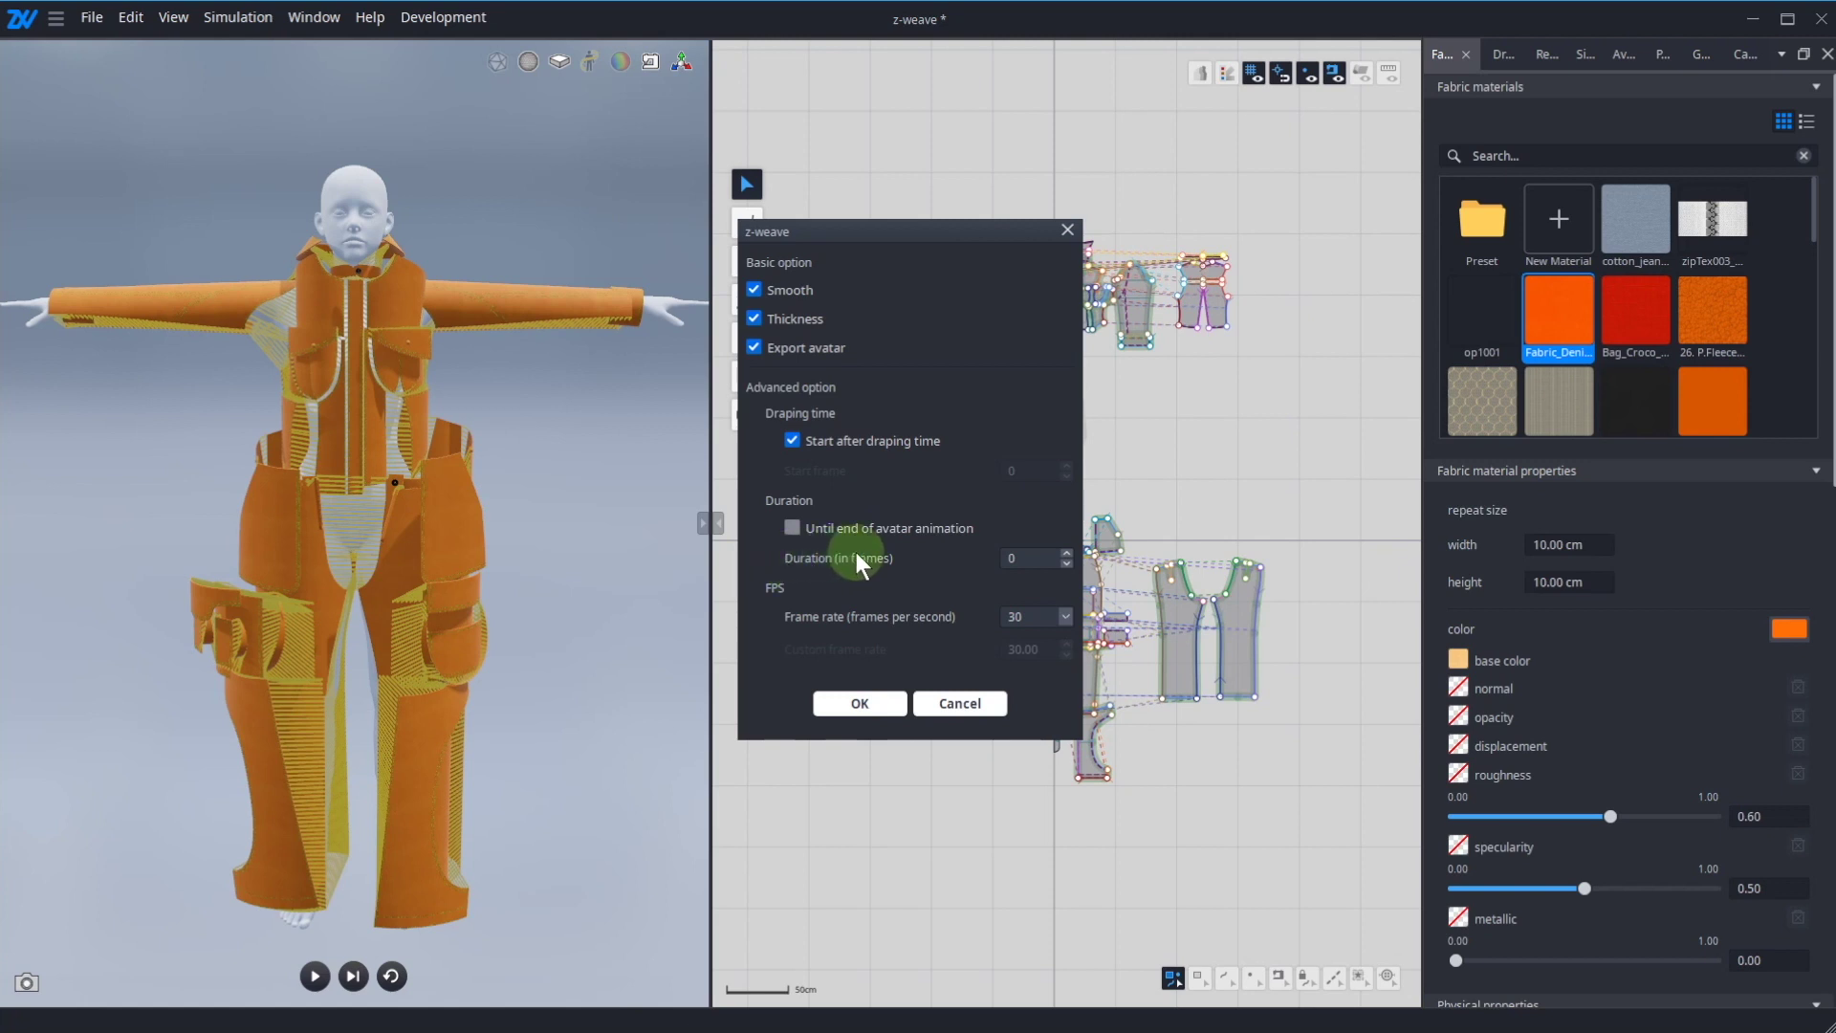
Step: Set the export duration to 100 frames and the frame rate to 24, and accept the export options
click(1048, 555)
drag(1048, 554, 1003, 553)
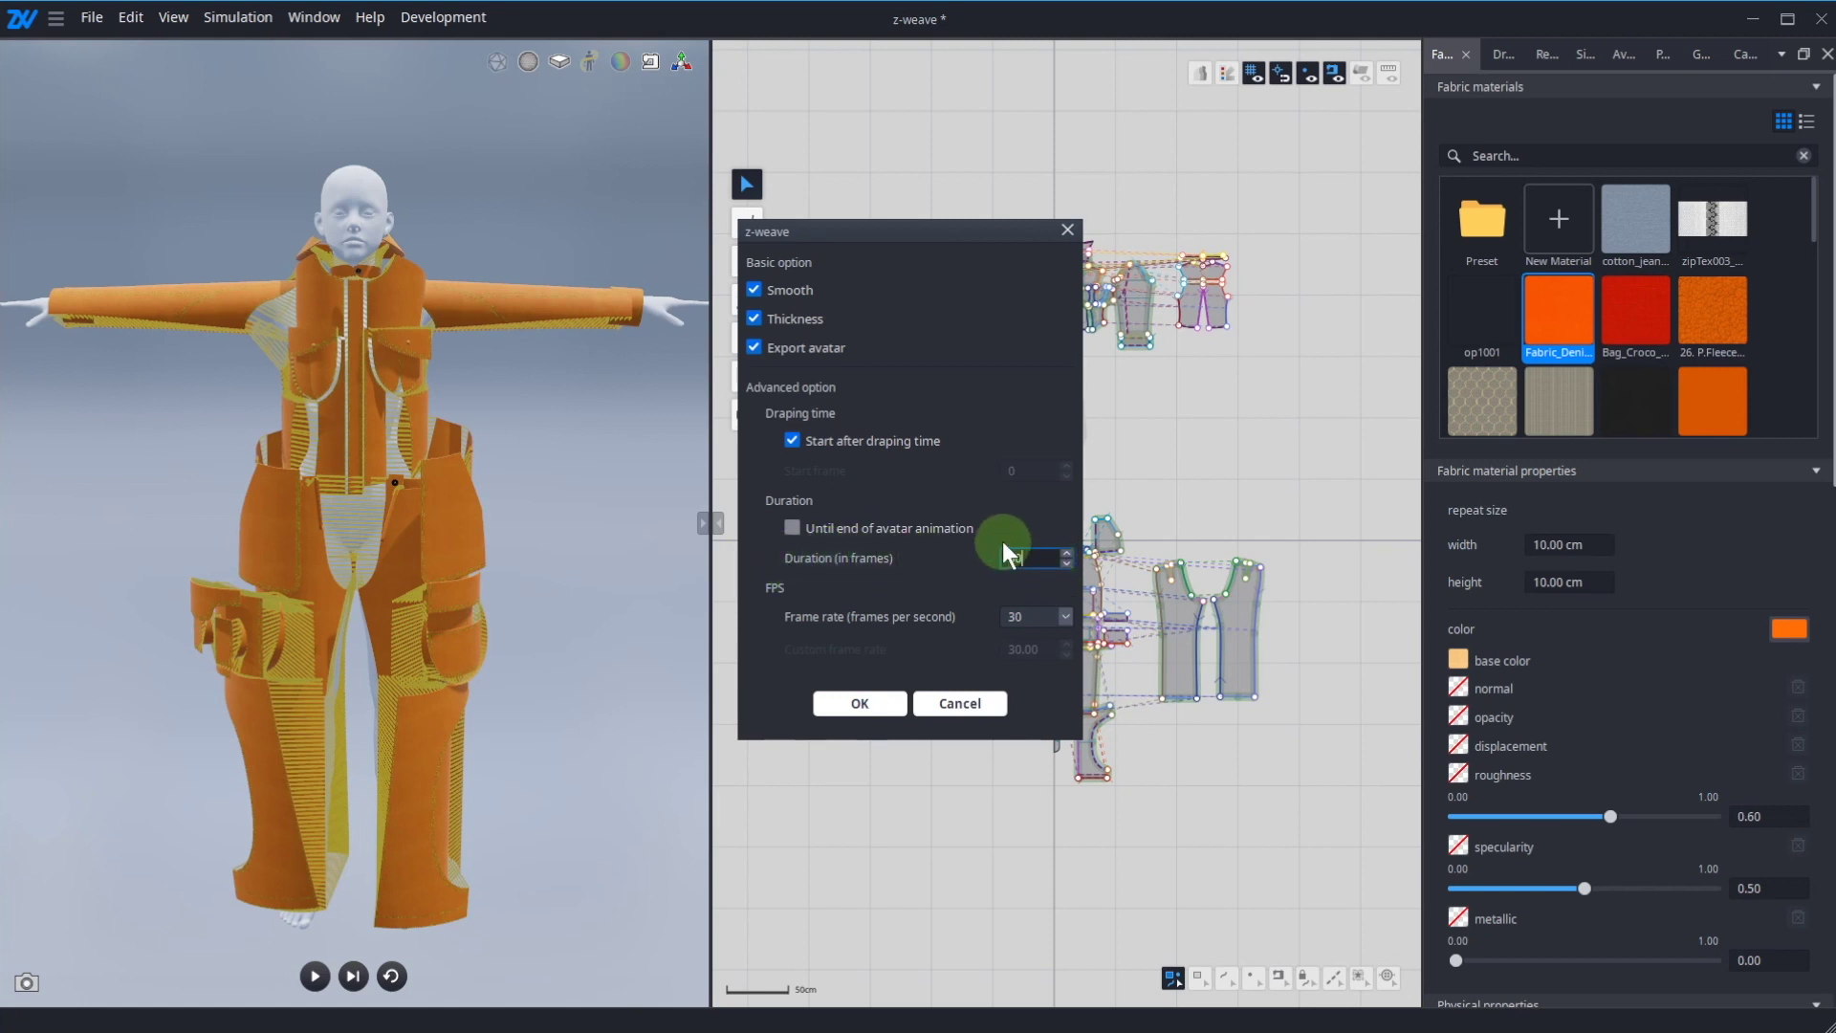
drag(1051, 547, 990, 558)
click(1029, 616)
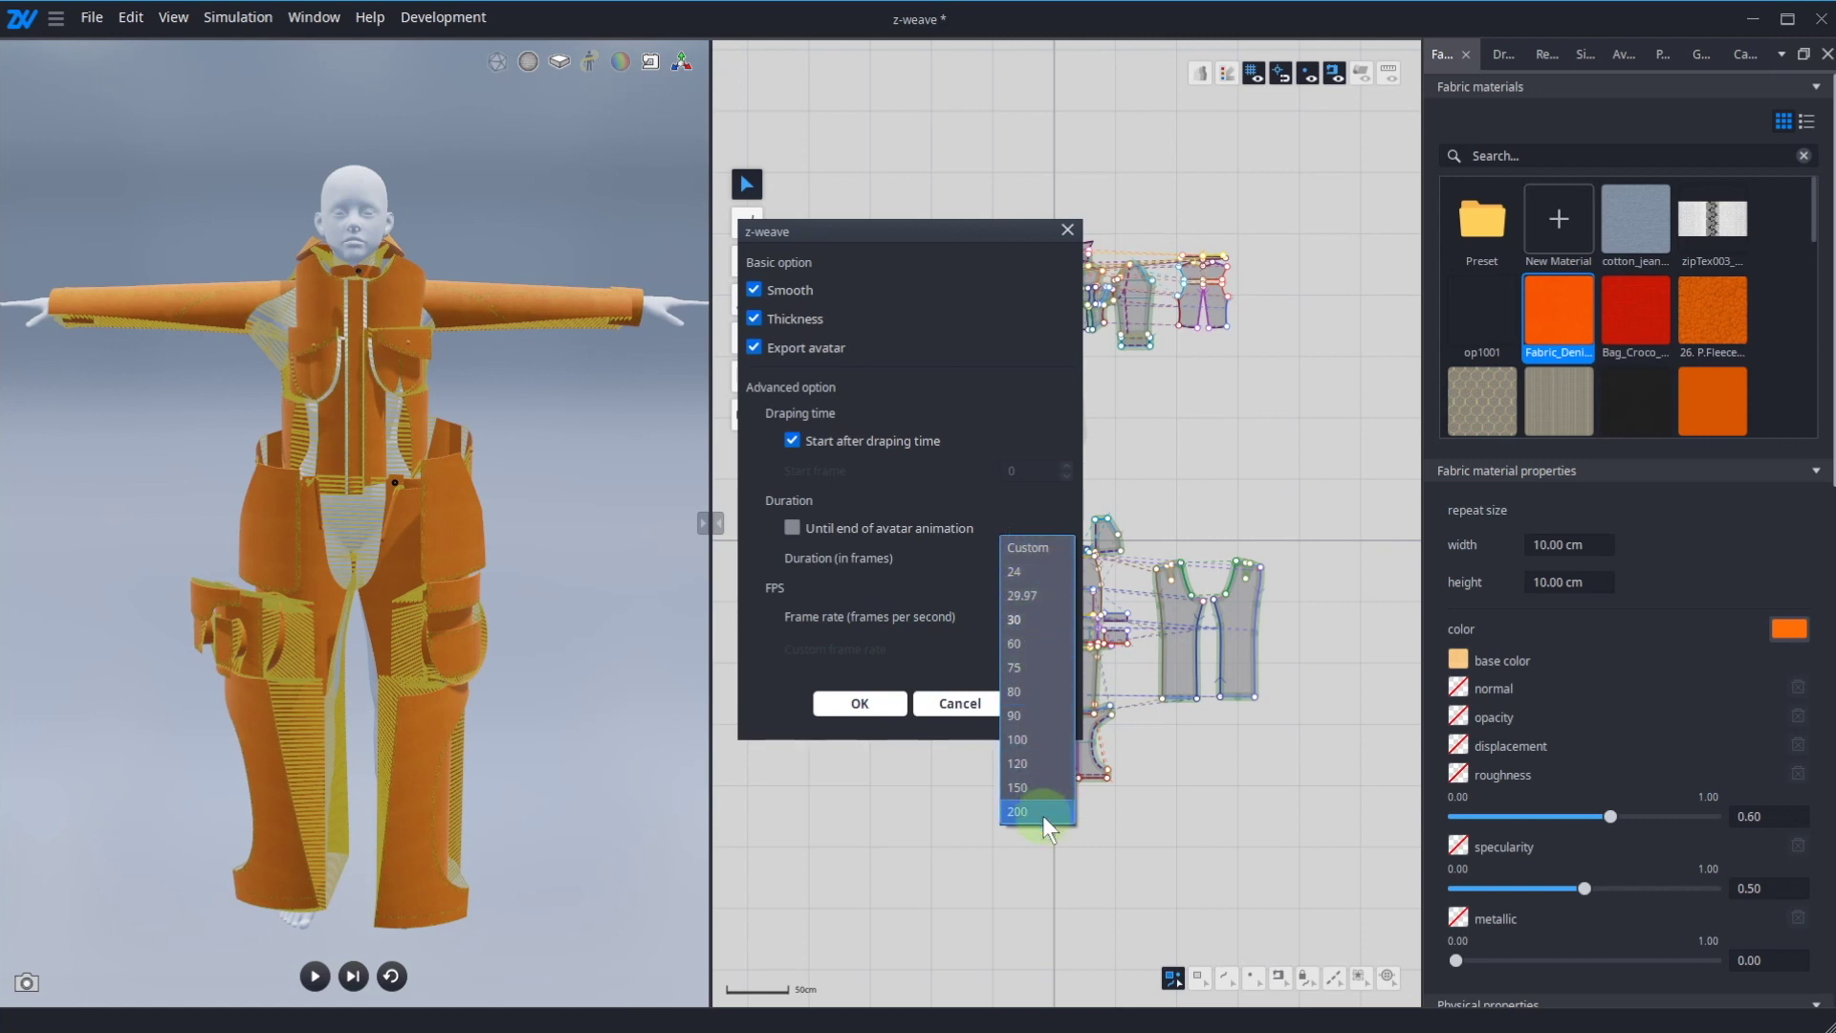
click(1050, 570)
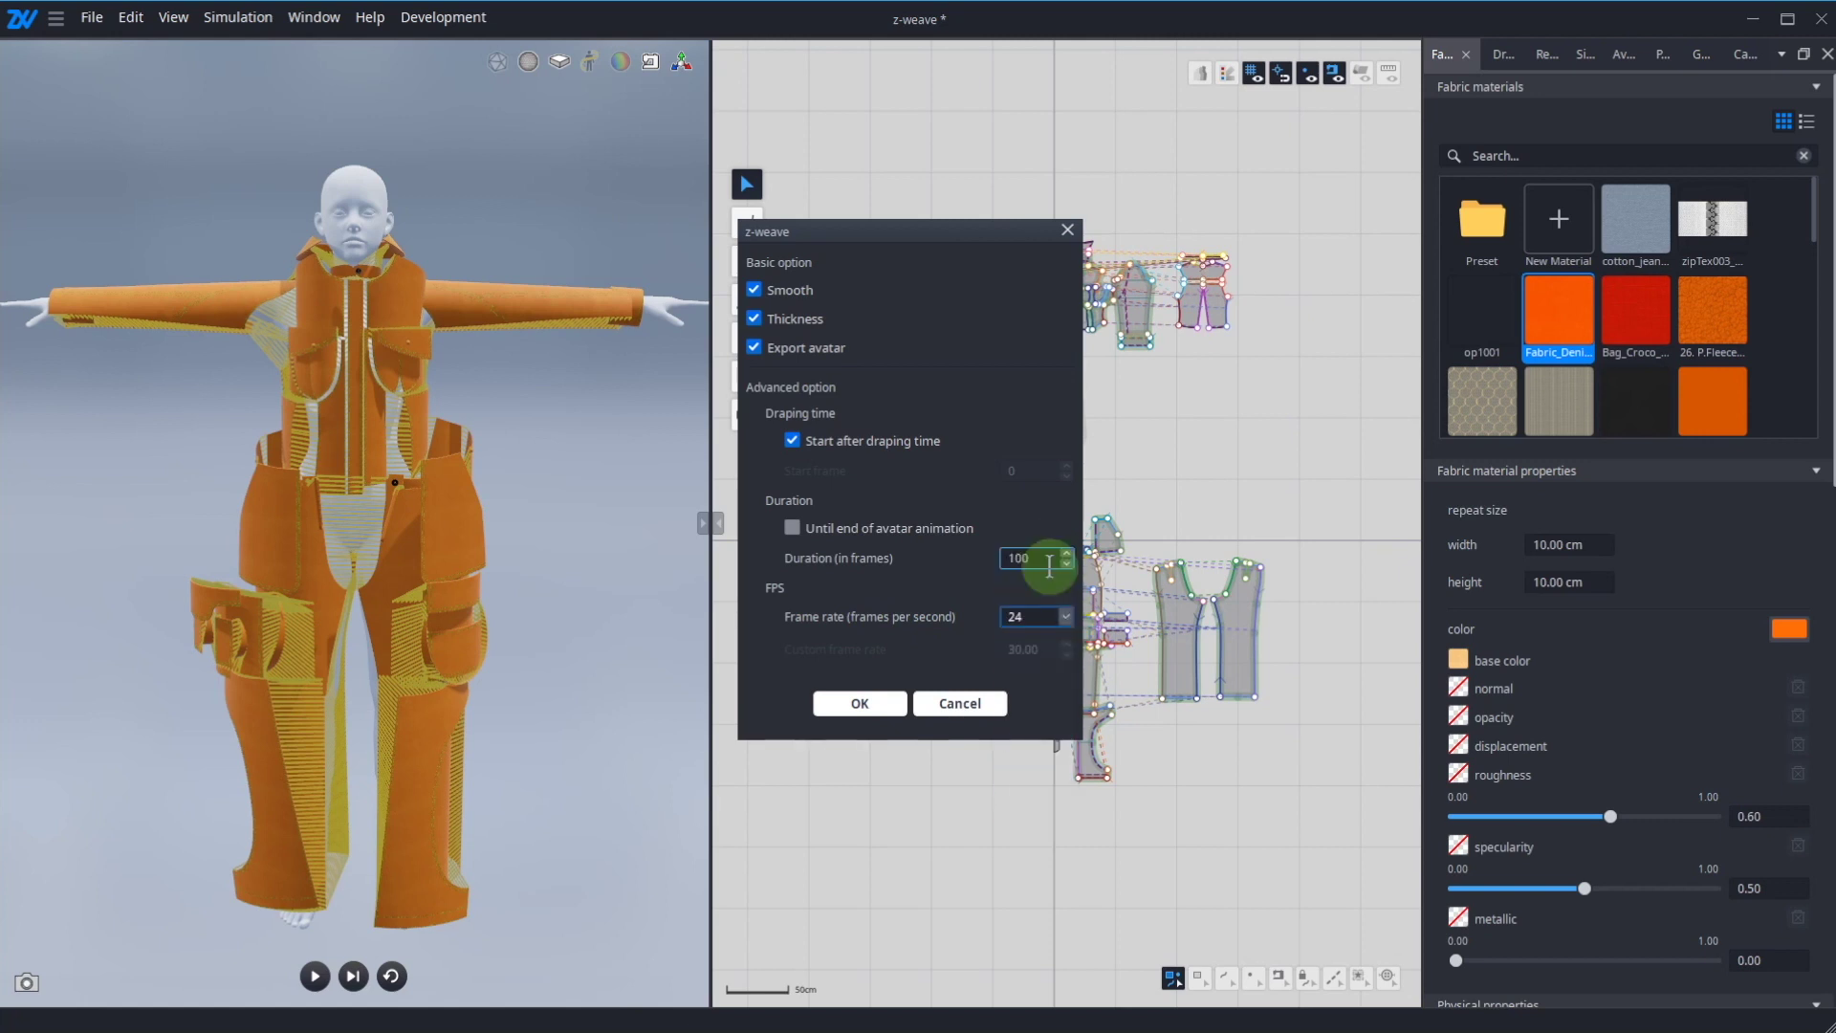
click(848, 530)
click(847, 531)
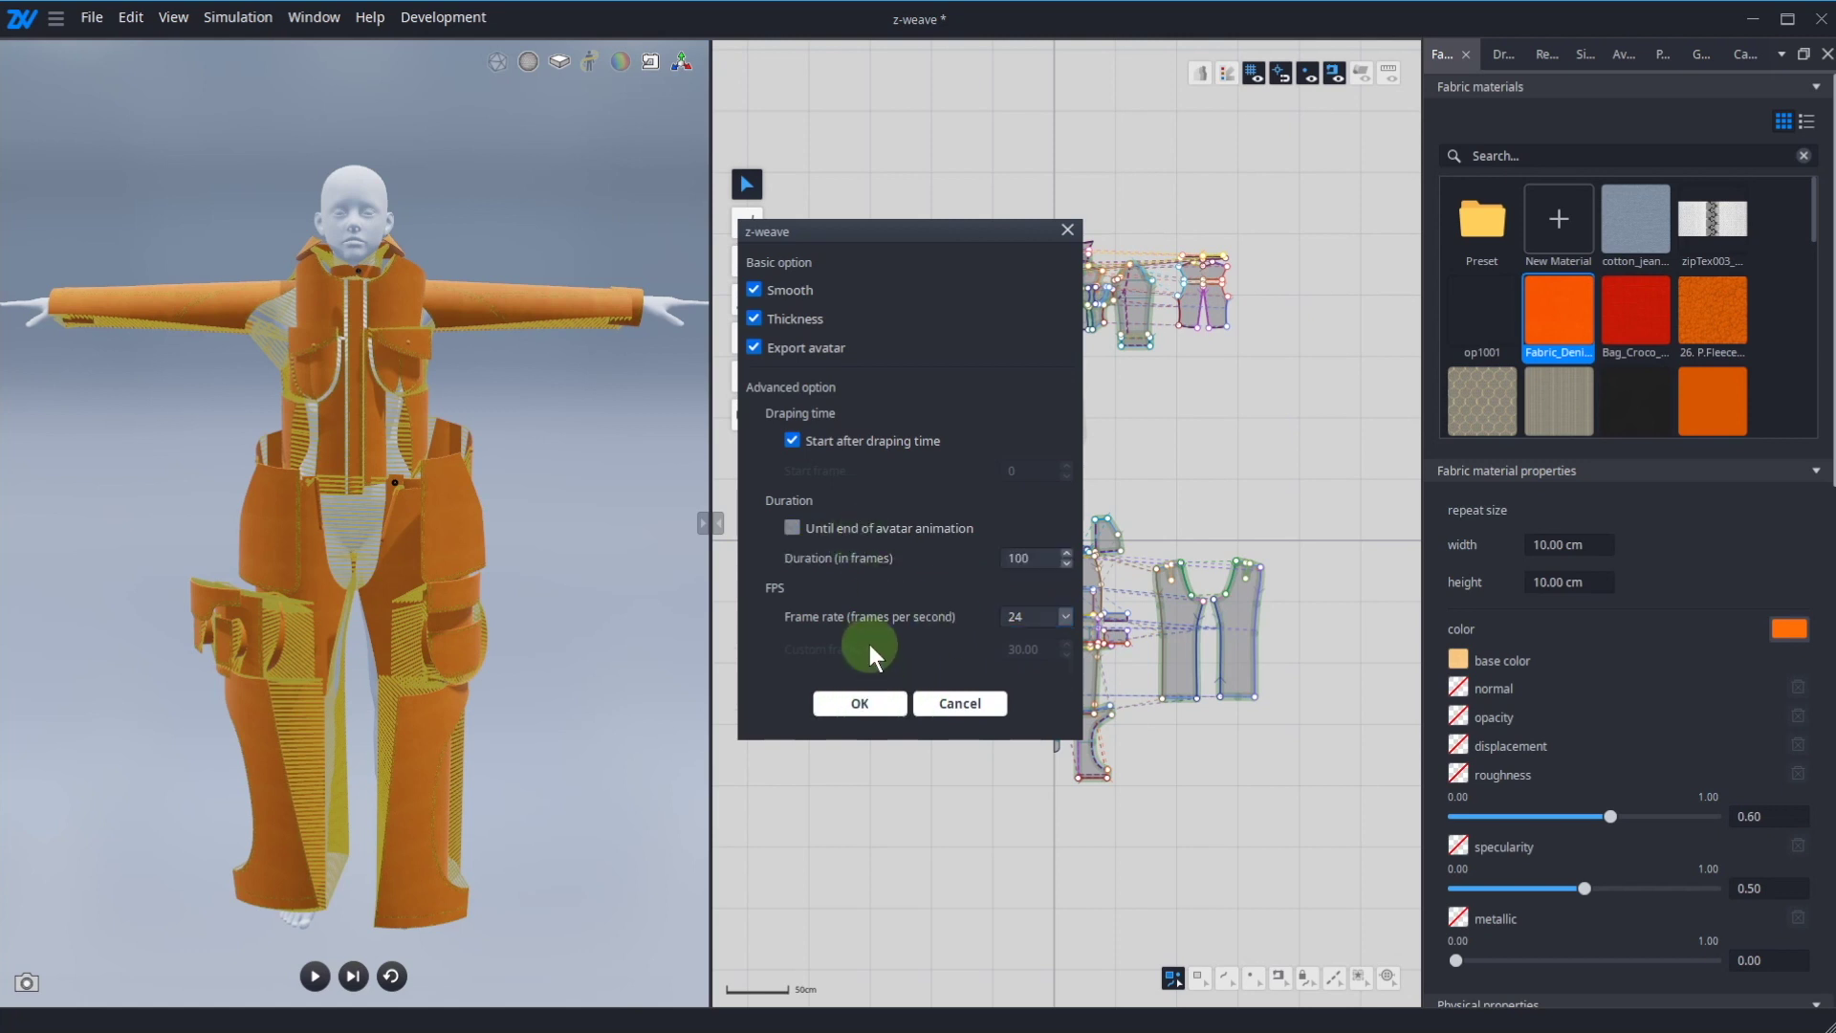
click(841, 703)
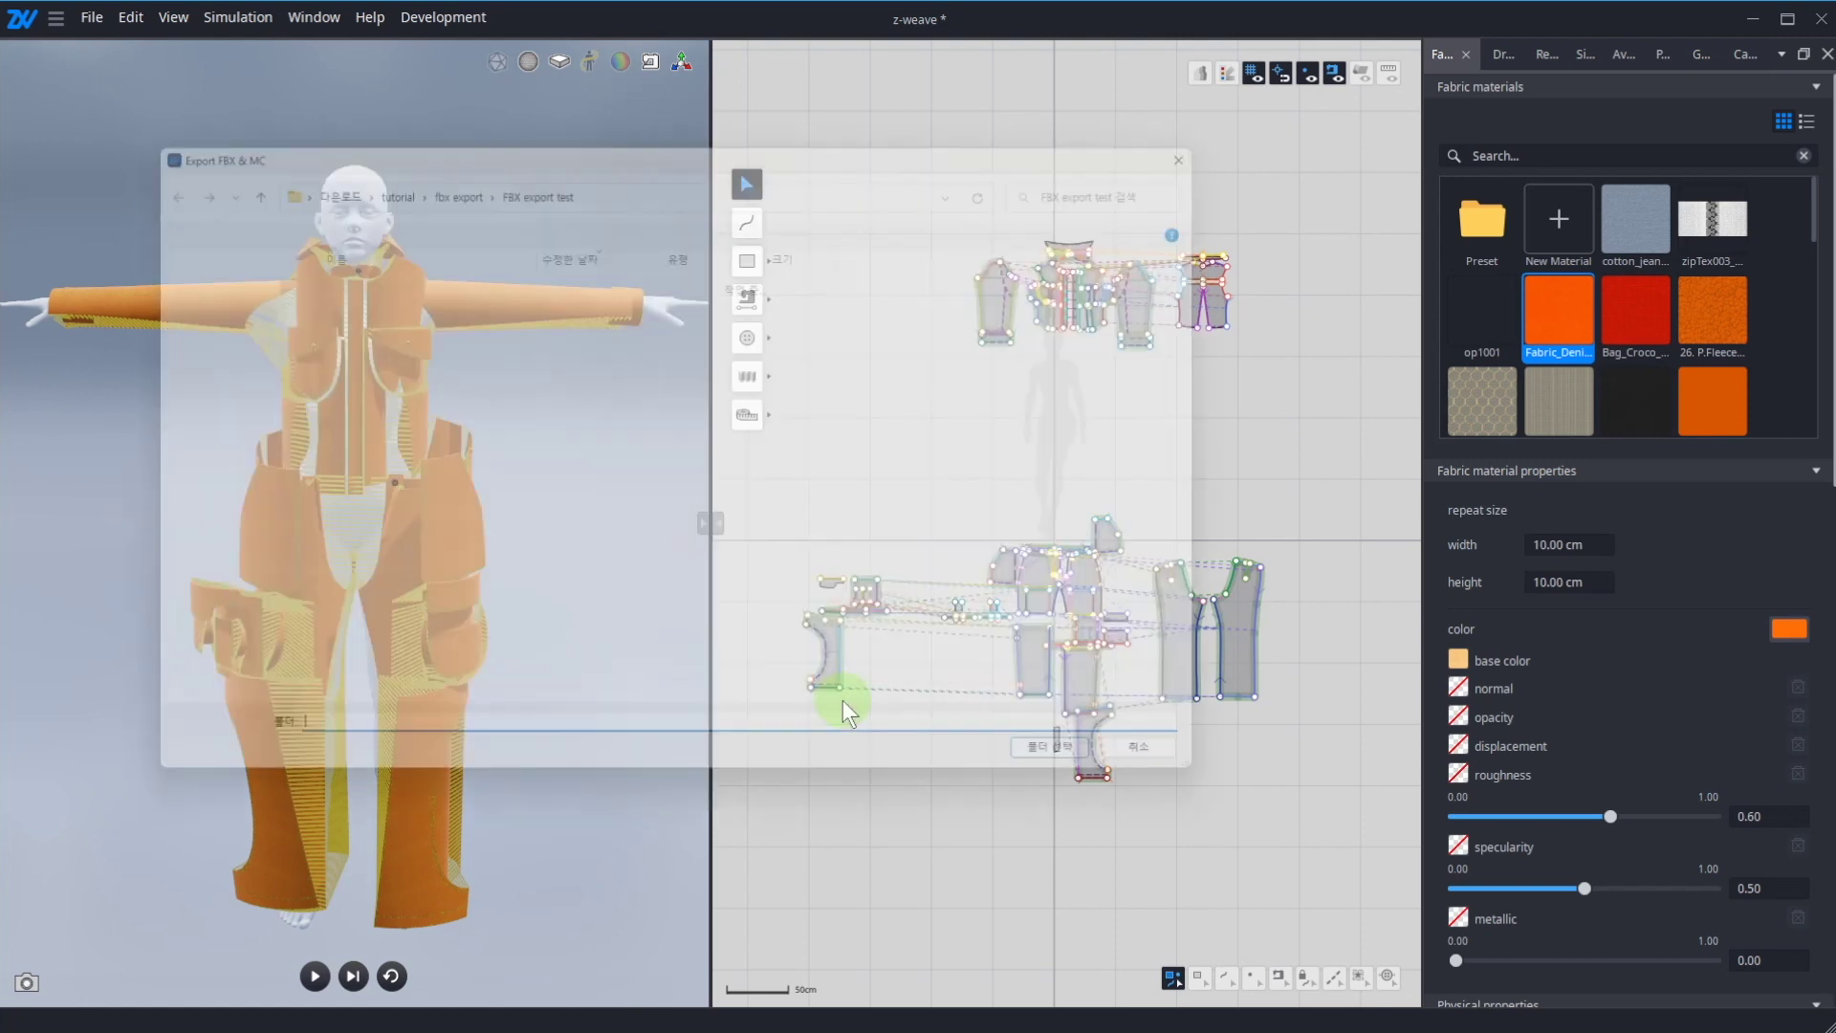
Step: Create a folder named after drapingtime in FBX export test and open it as the export destination
right_click(377, 427)
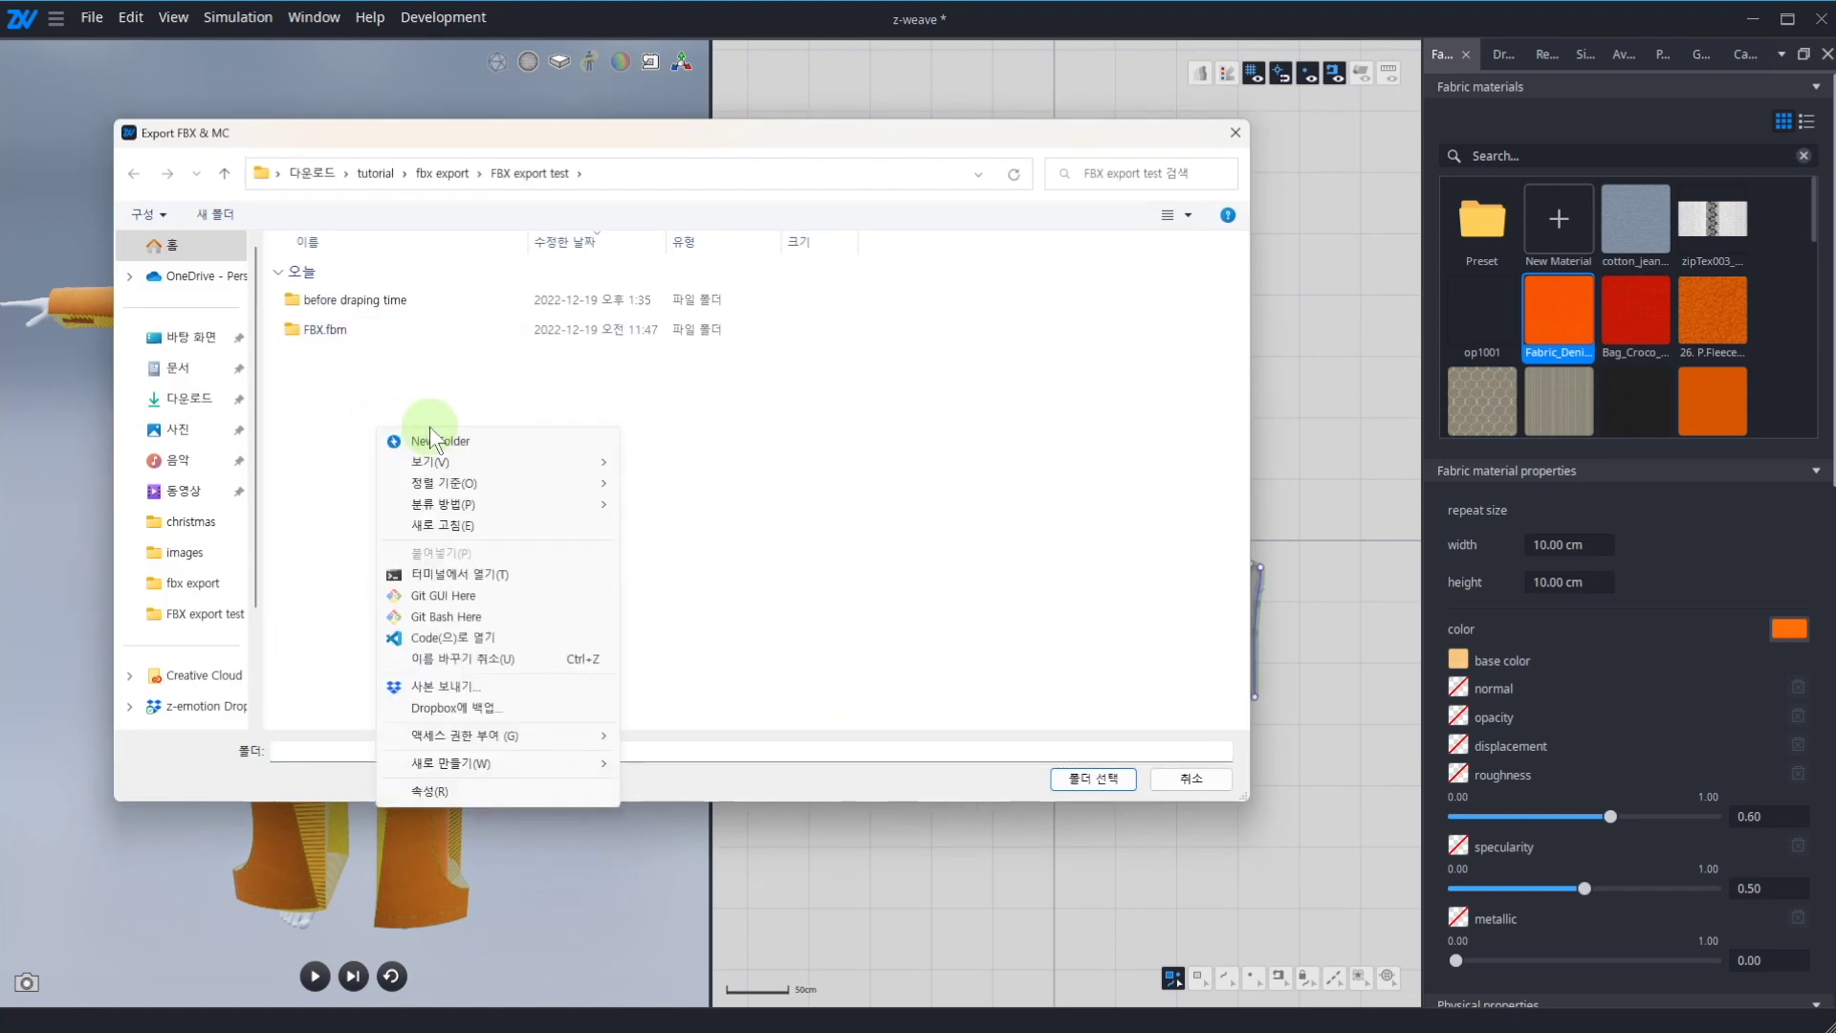
click(443, 436)
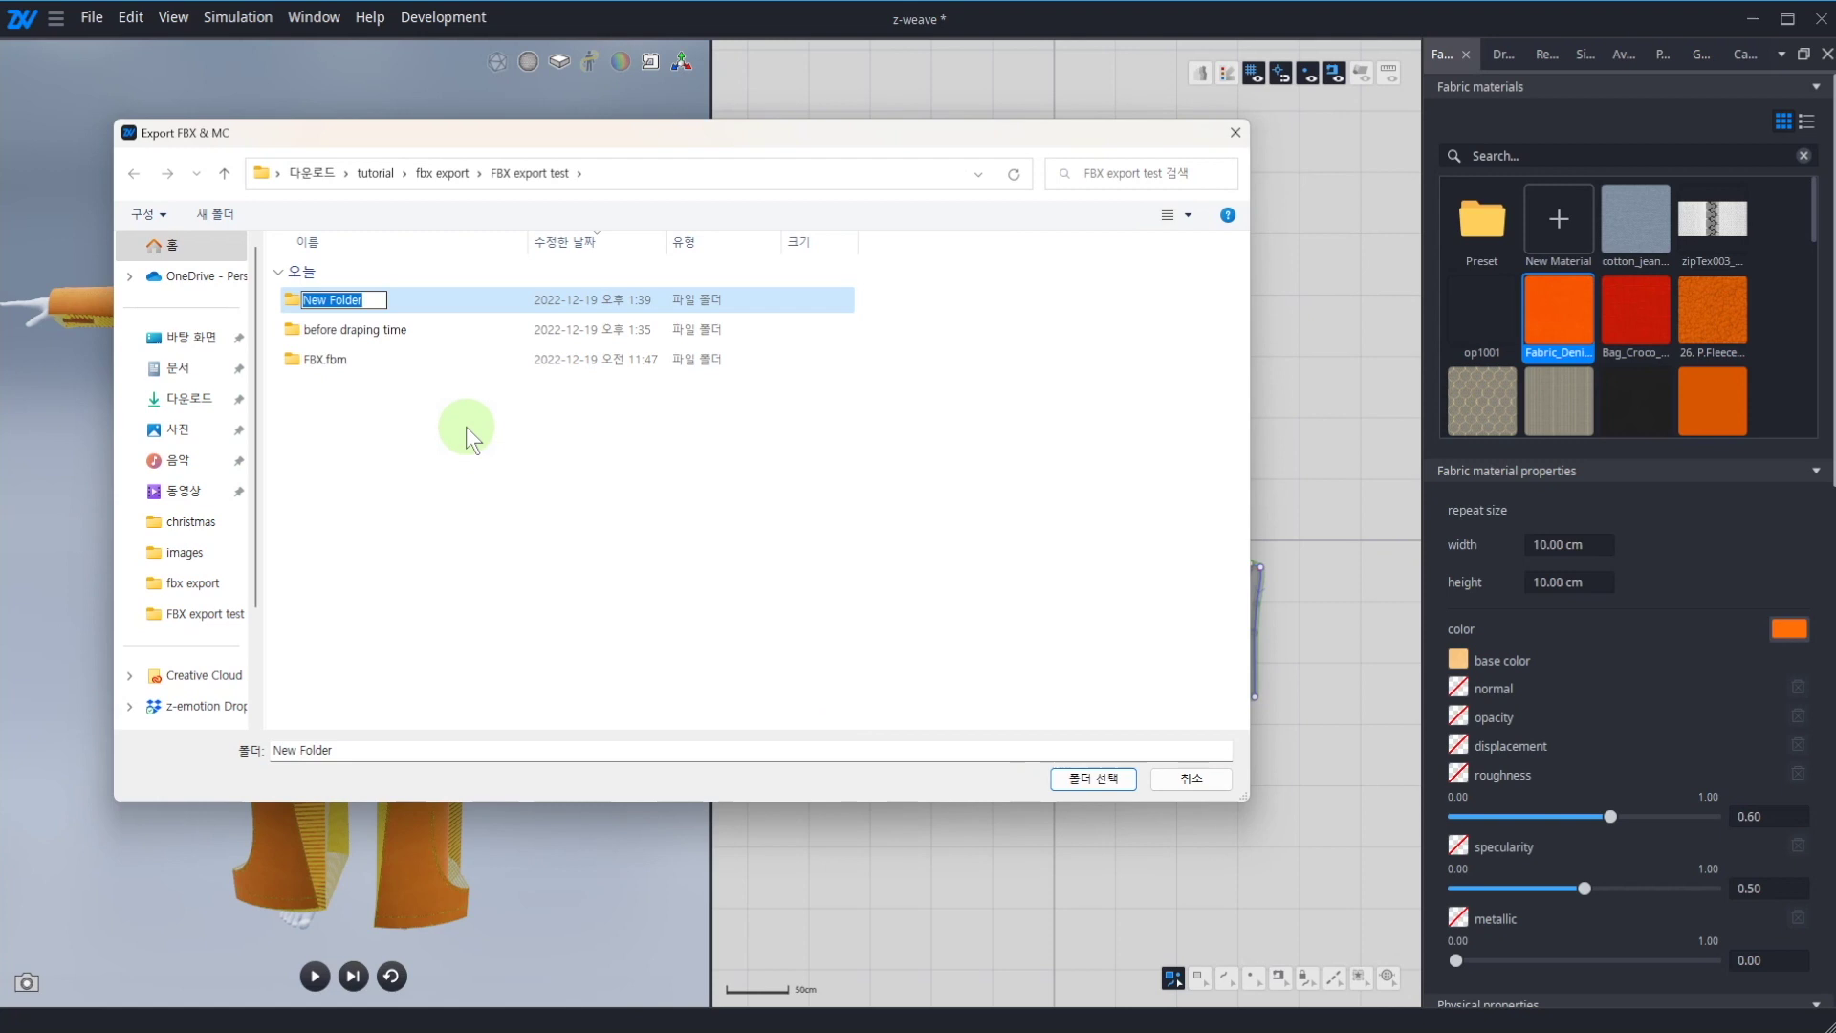
text(after s)
key(BackSpace)
text(drai)
text(pingtime)
key(Return)
click(405, 321)
double_click(430, 304)
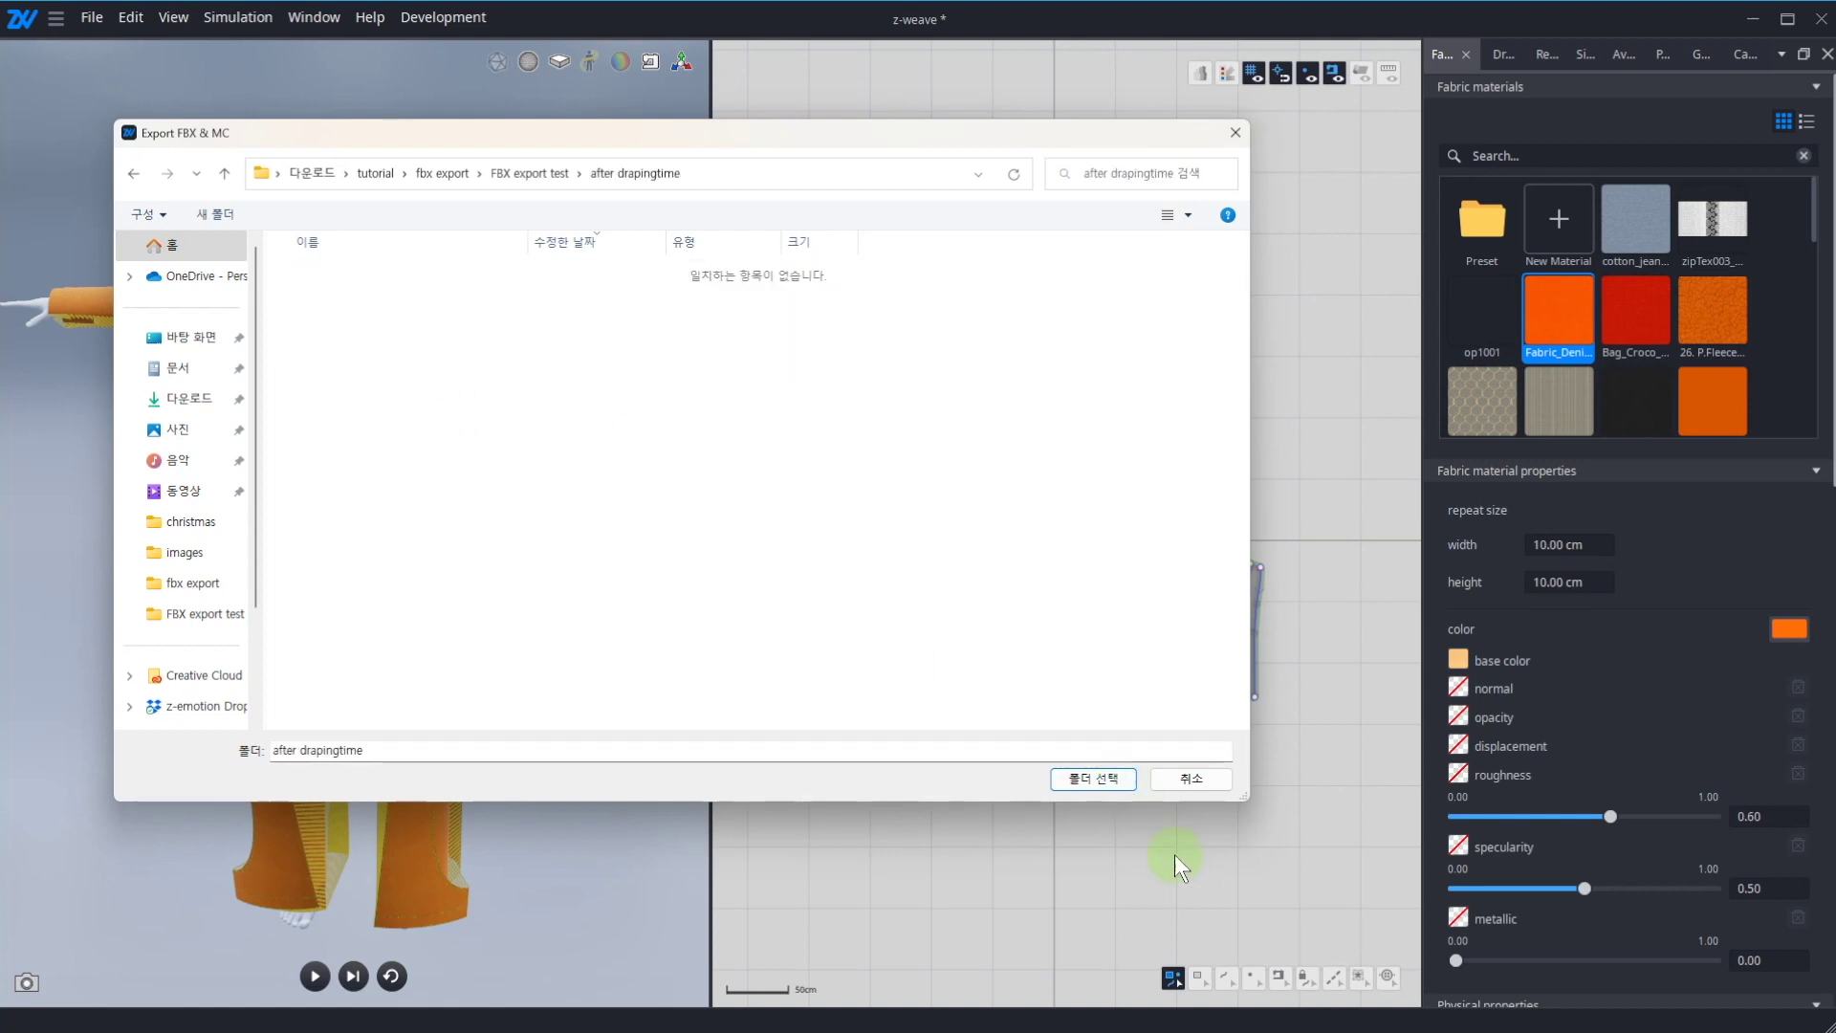
Step: Export the FBX + mc set into the after drapingtime folder, and delete the previously imported cloth and mannequin objects in Maya
click(1093, 778)
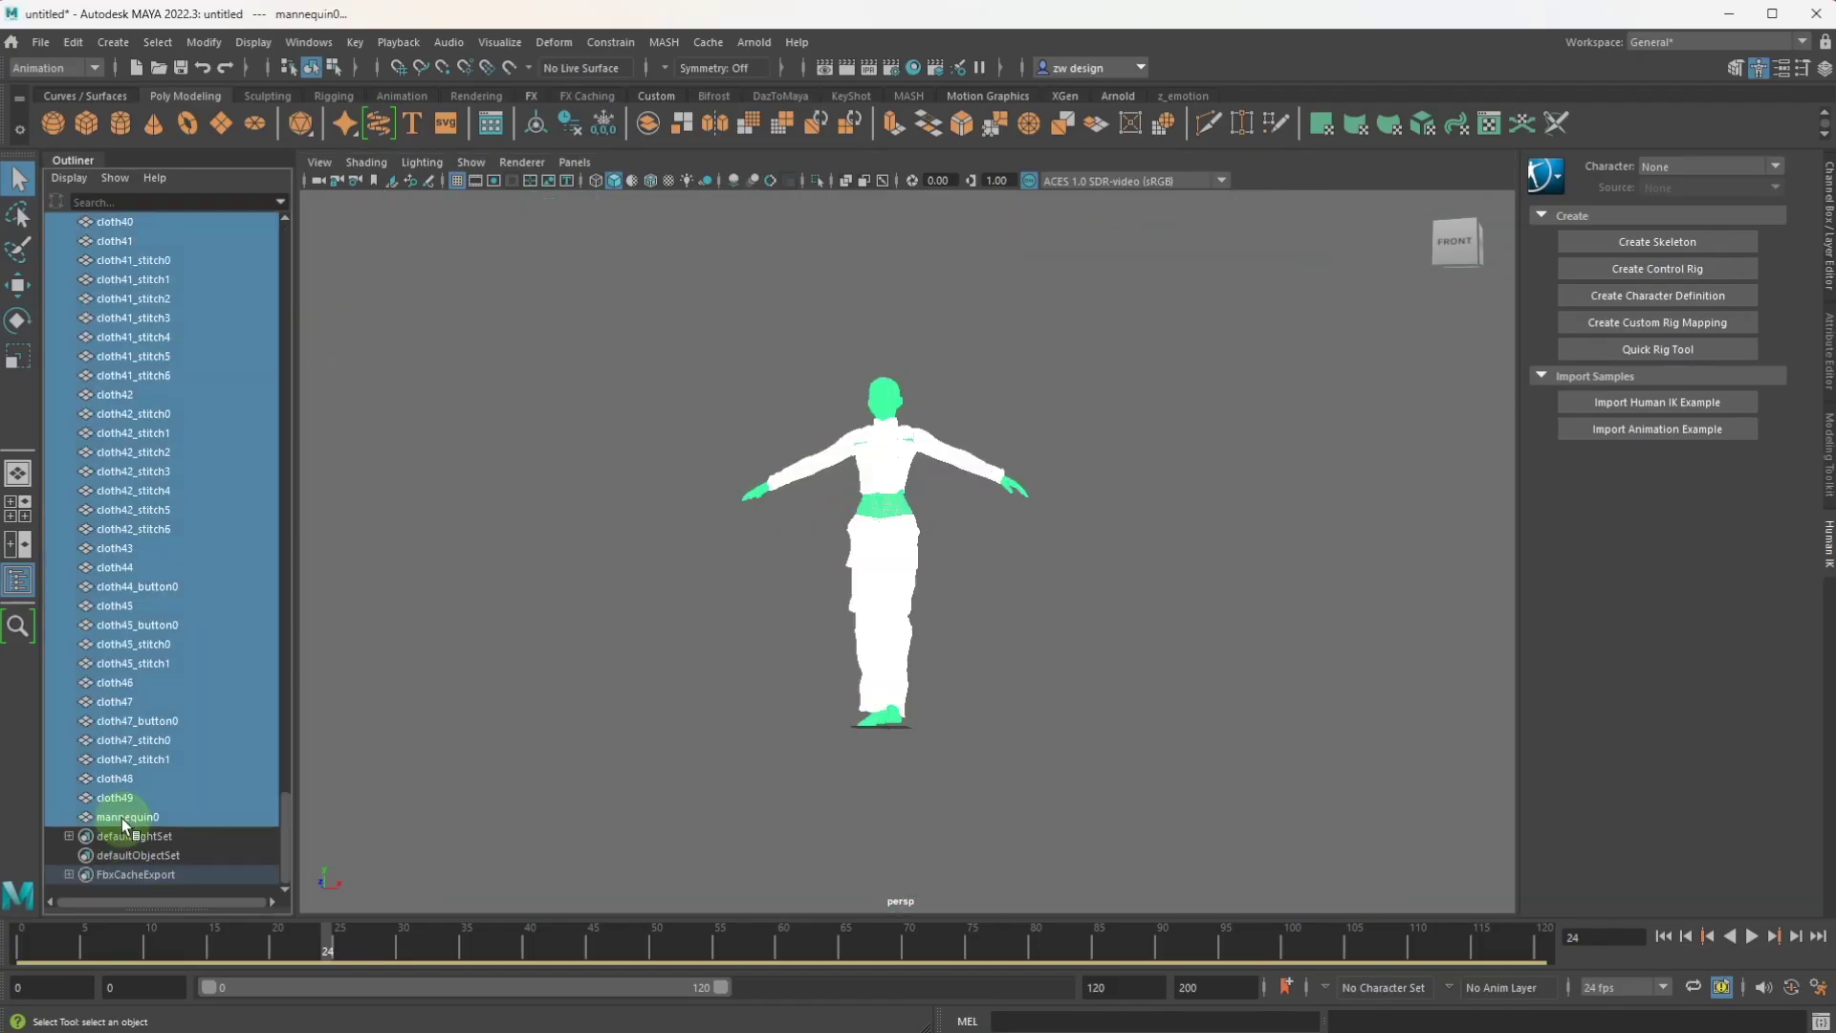
key(Delete)
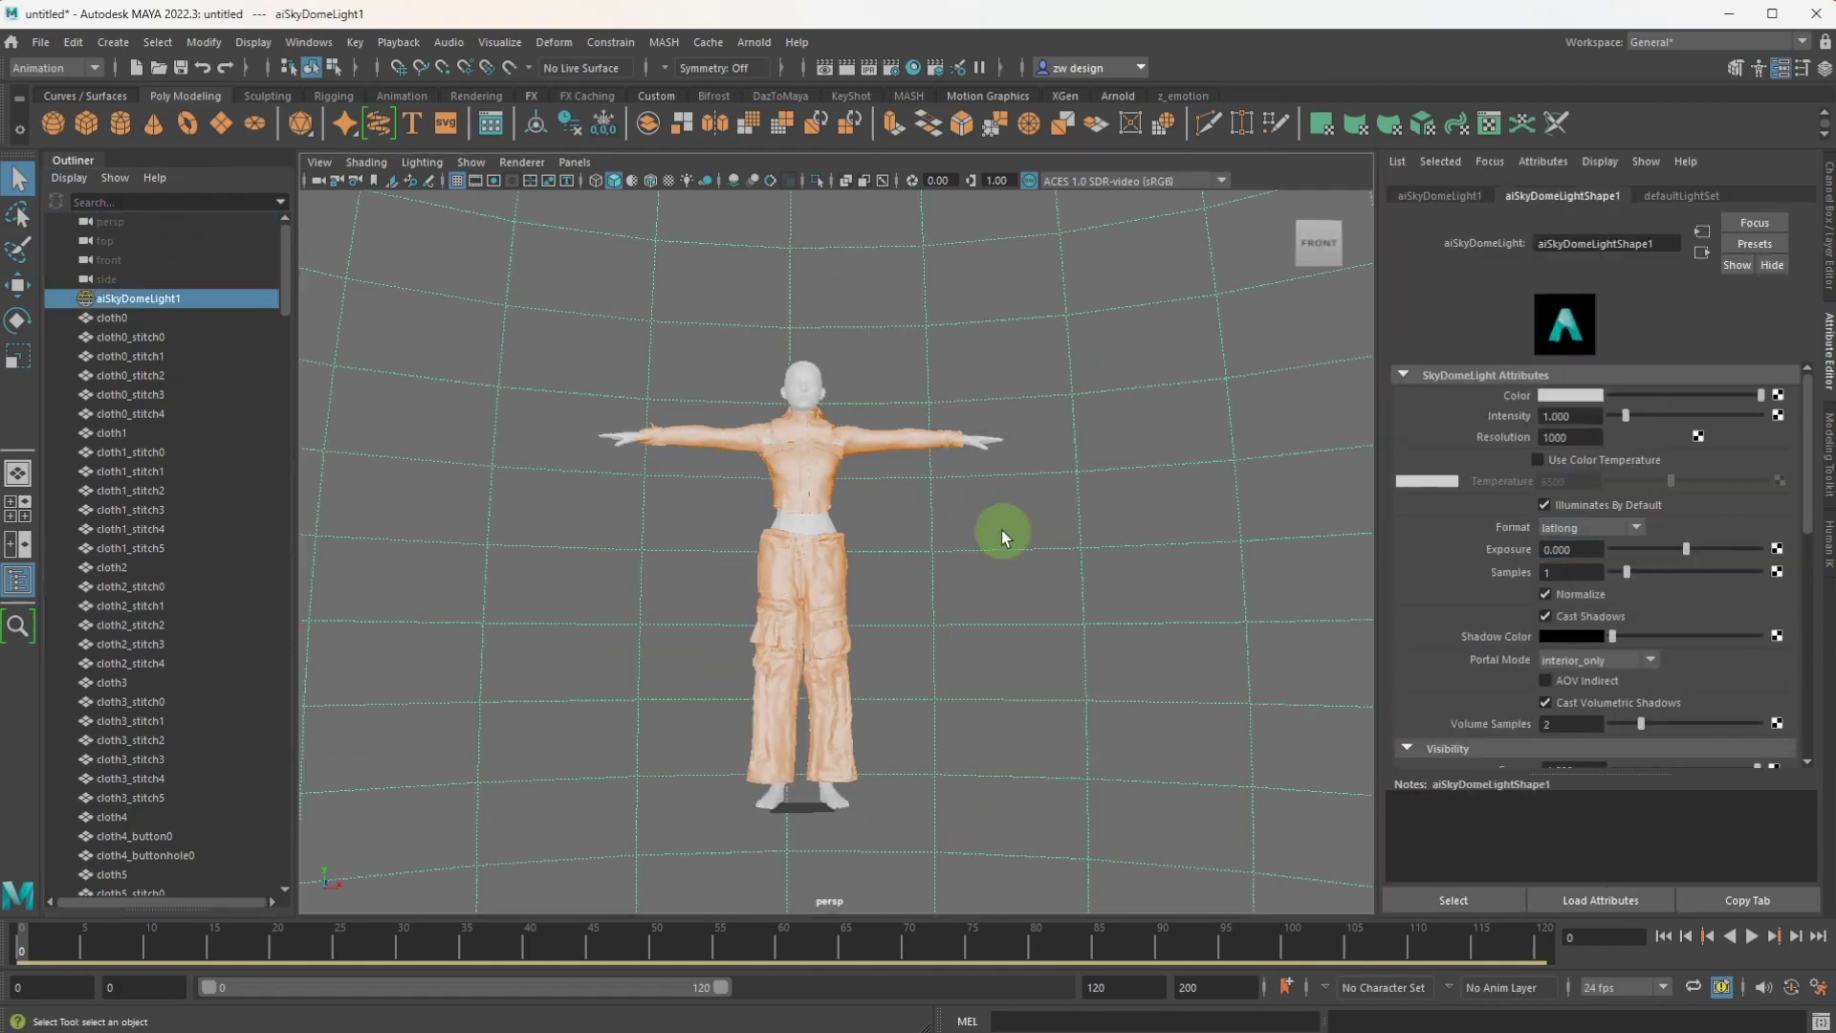
Step: Play the imported after-draping animation in Maya and examine the outfit on the avatar from an angled view
alt+drag(995, 532, 861, 480)
key(alt+v)
alt+drag(811, 537, 991, 677)
click(1342, 942)
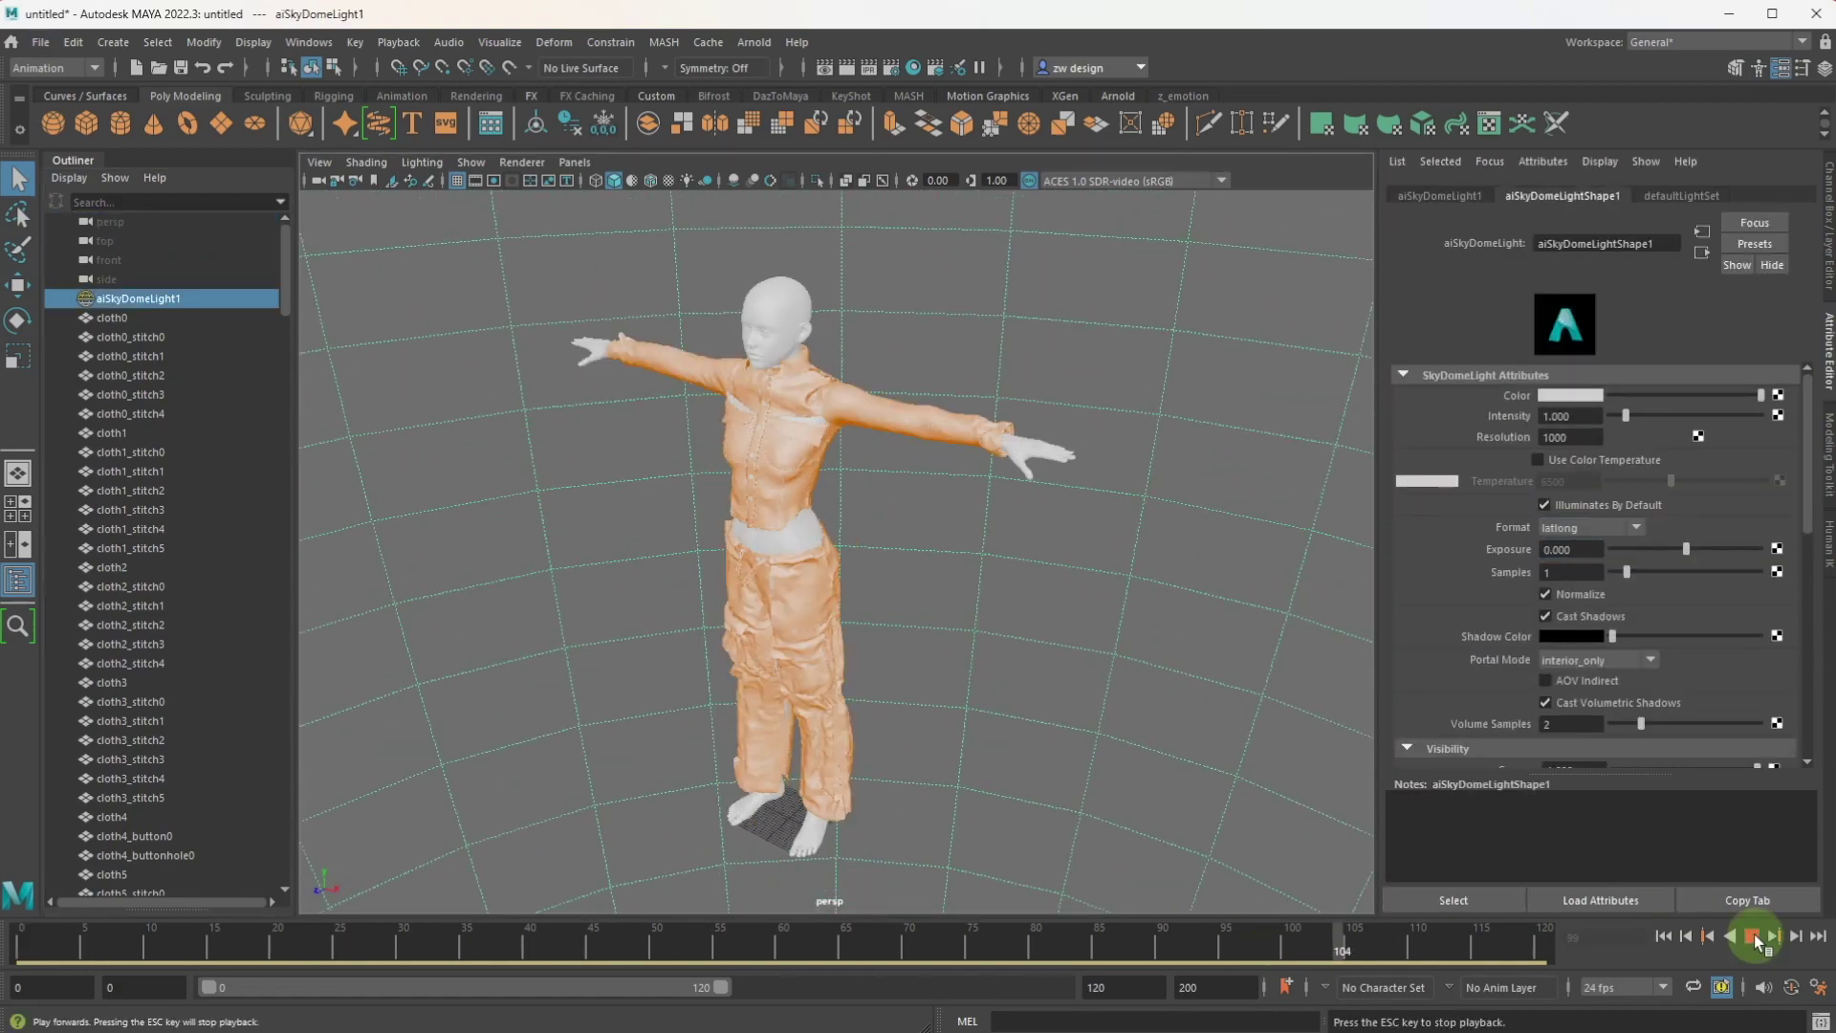
click(53, 315)
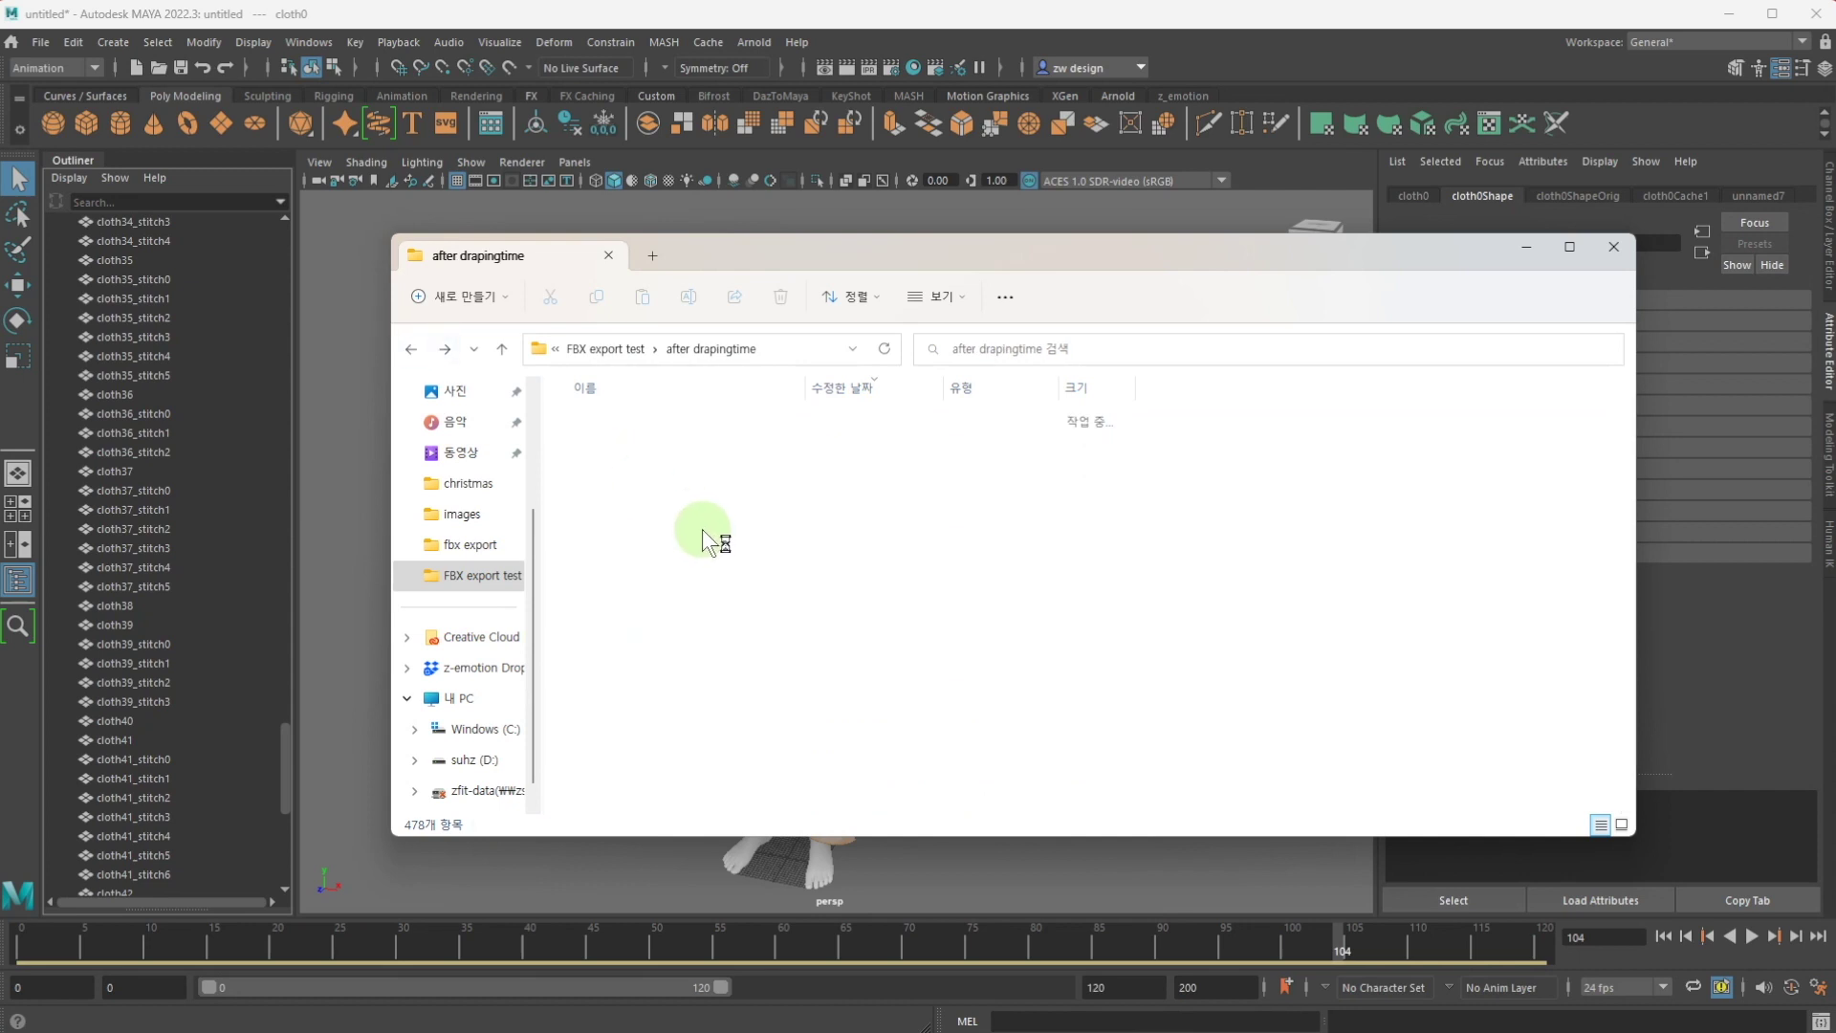
Step: Open after drapingtime in the FBX export test folder and look through the exported cache files in scene_fpc
click(474, 574)
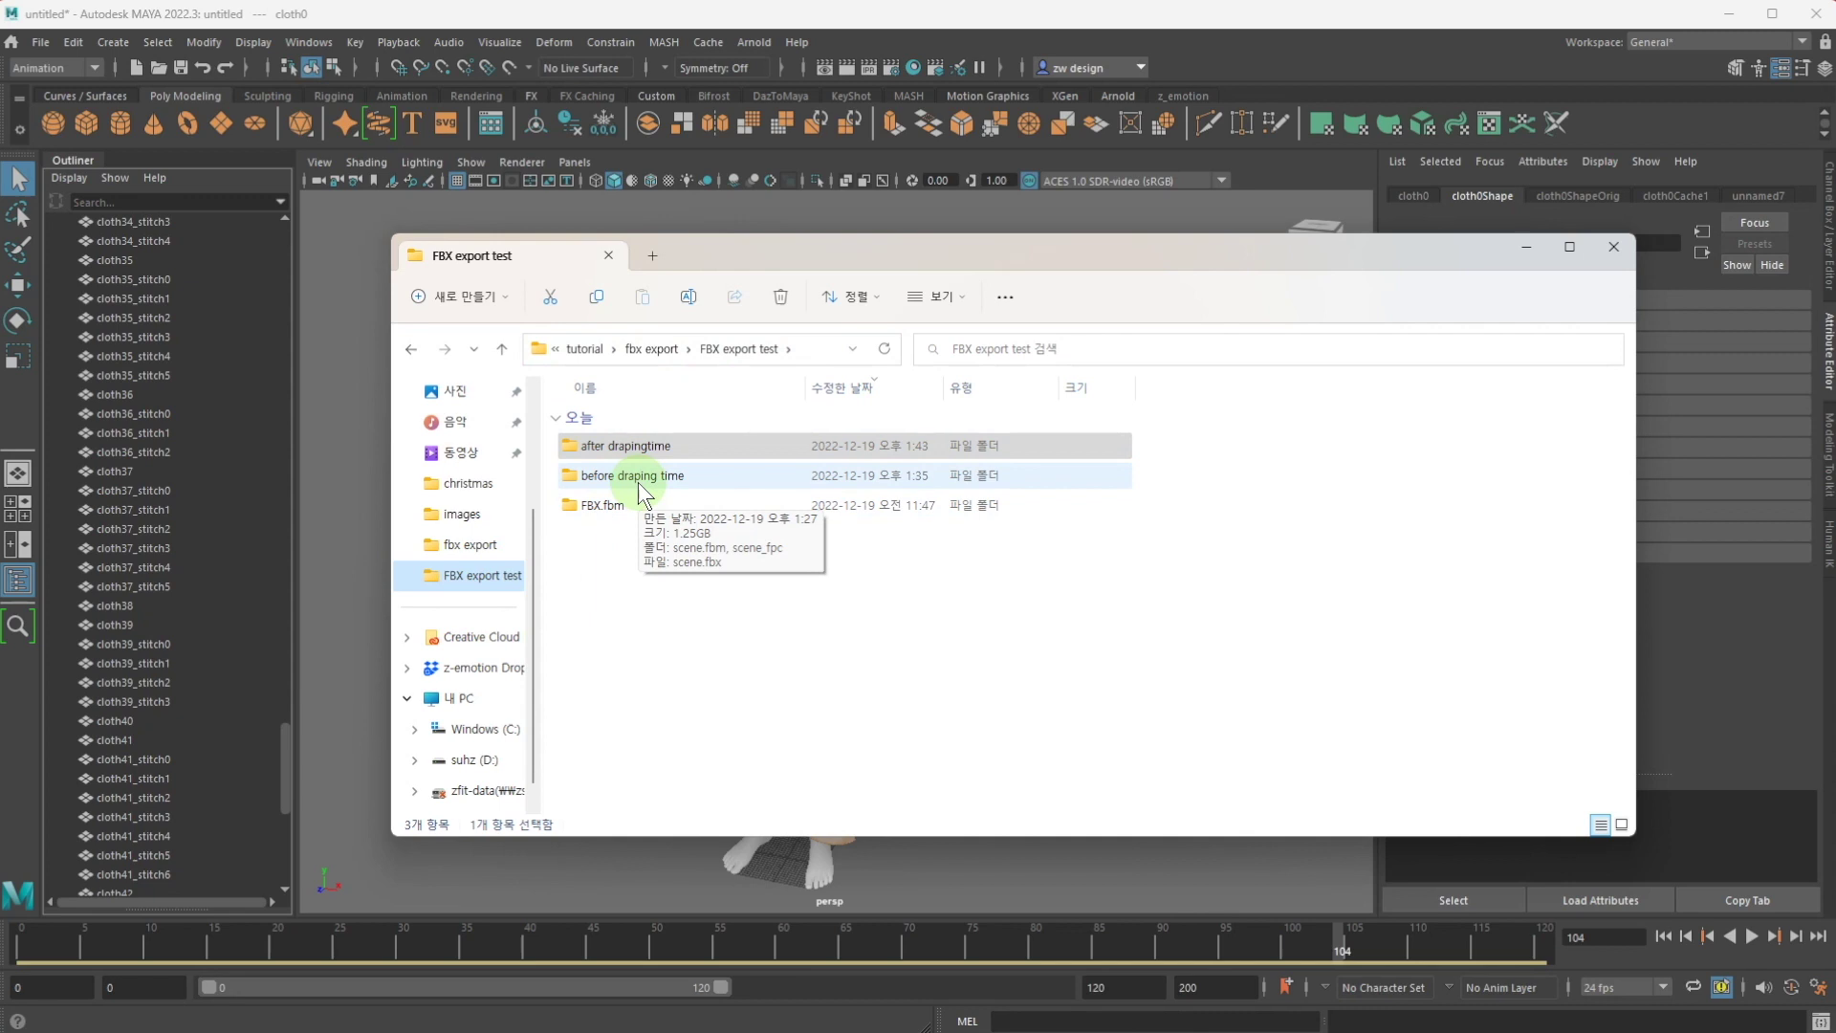
double_click(633, 448)
mouse_move(612, 524)
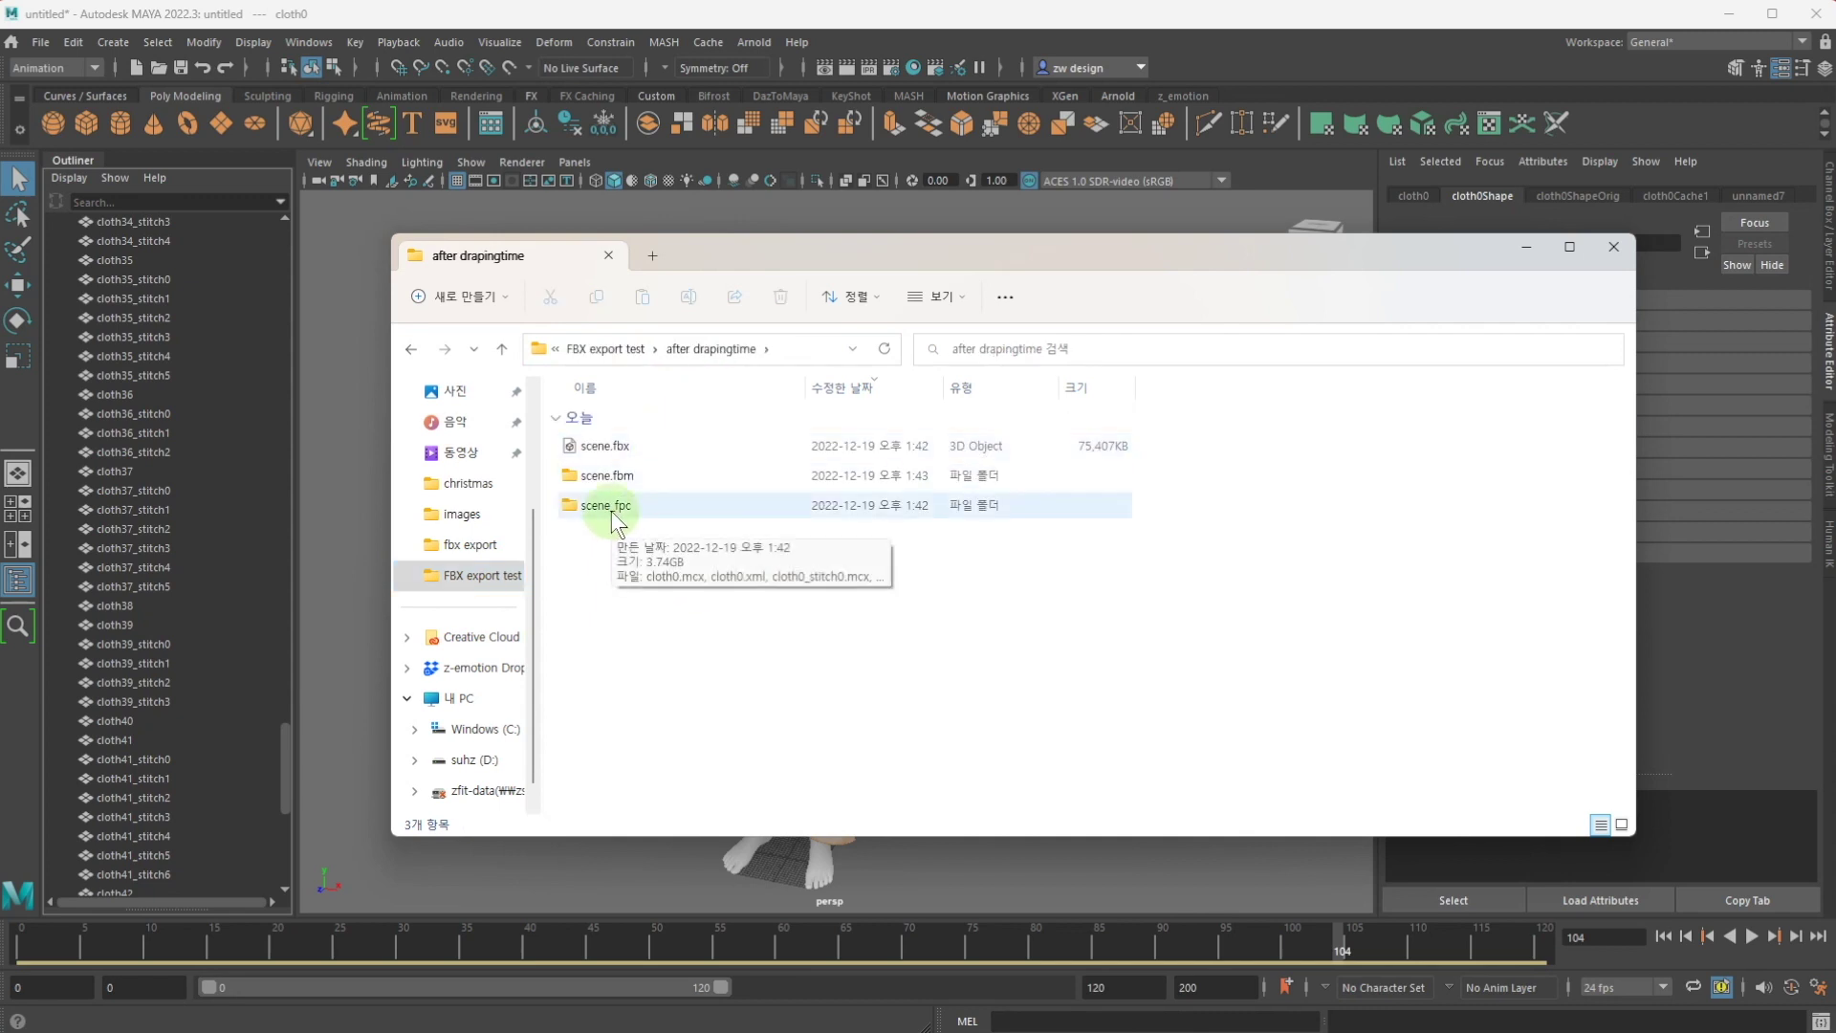
double_click(607, 506)
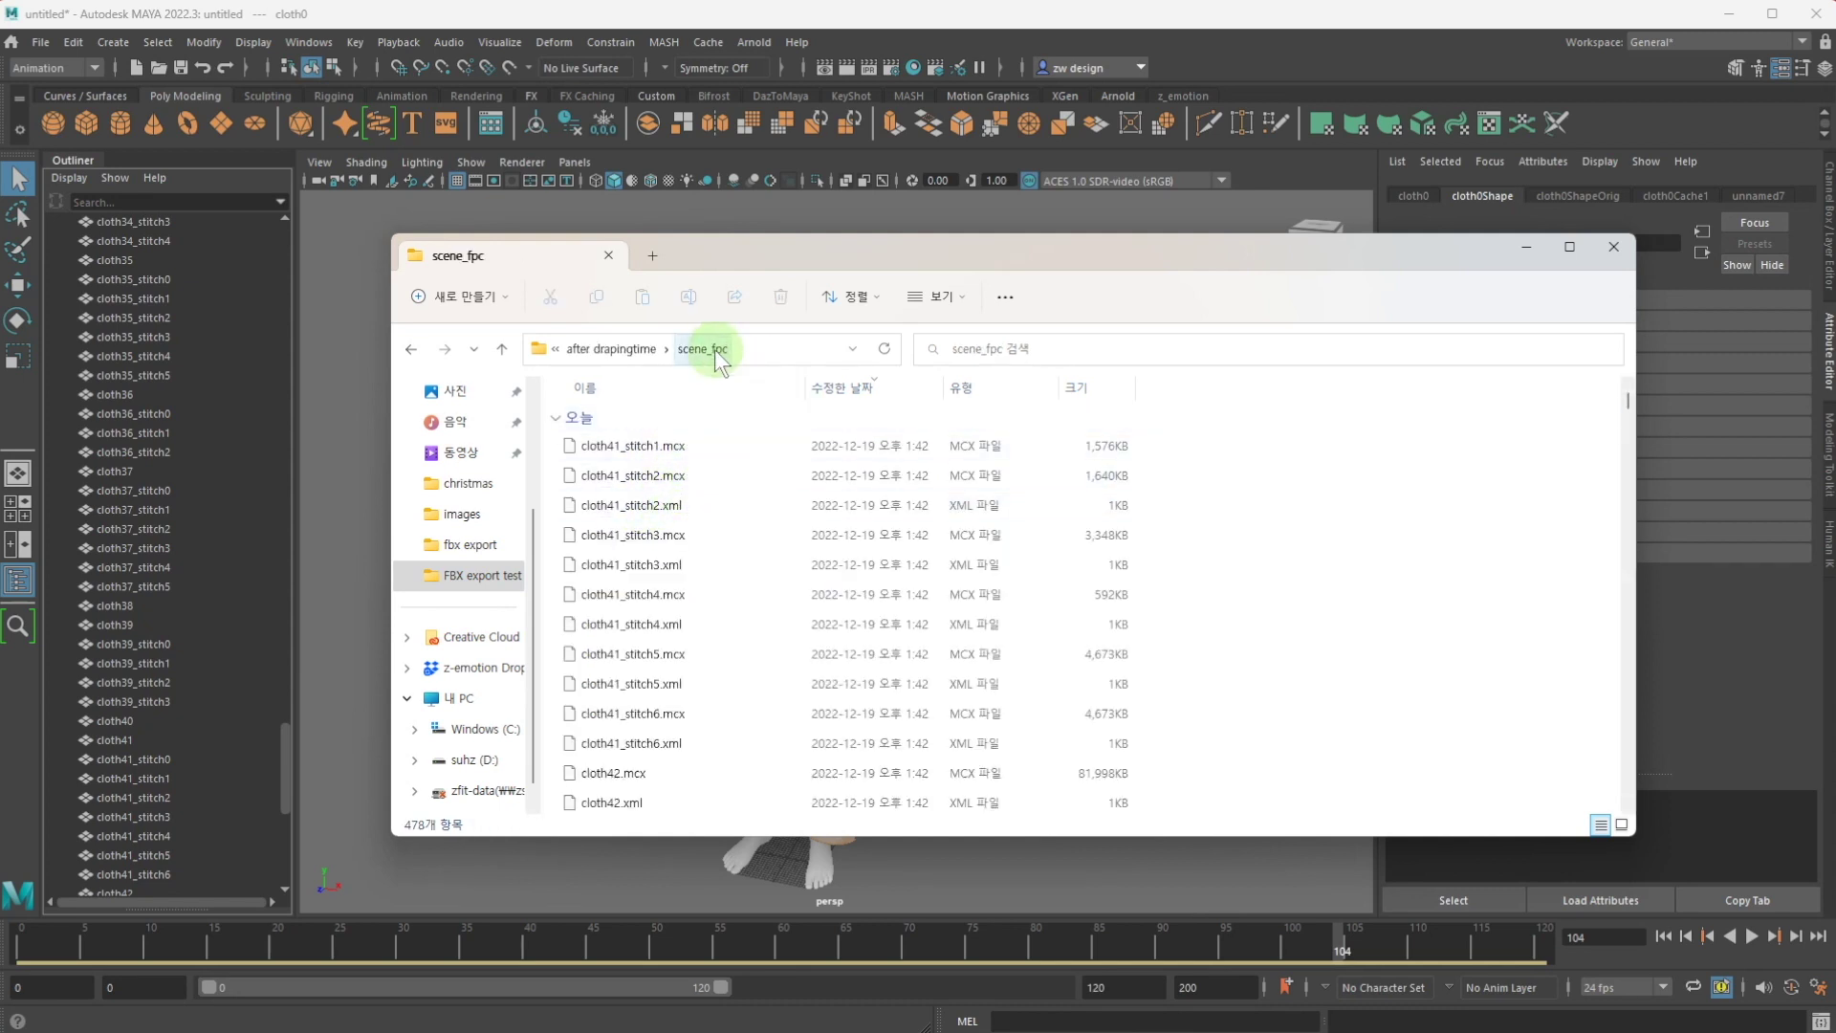
scroll(667, 467, down, 5)
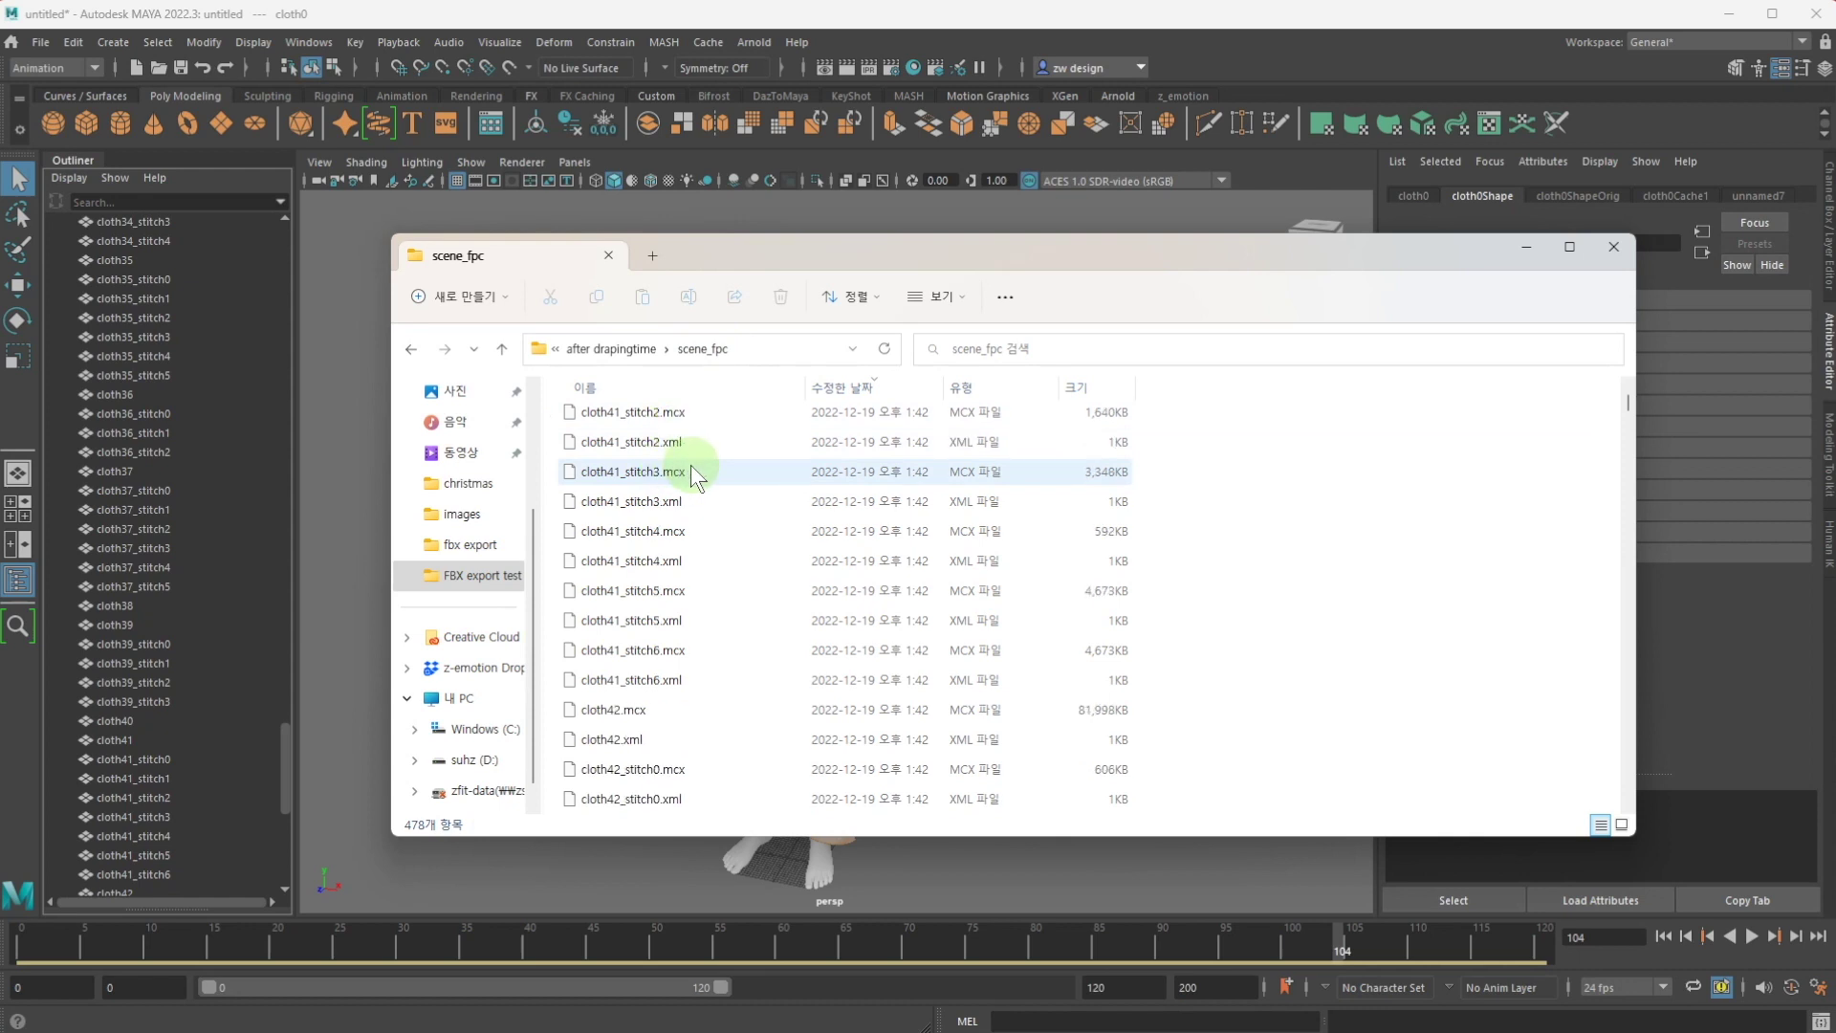
scroll(679, 584, down, 10)
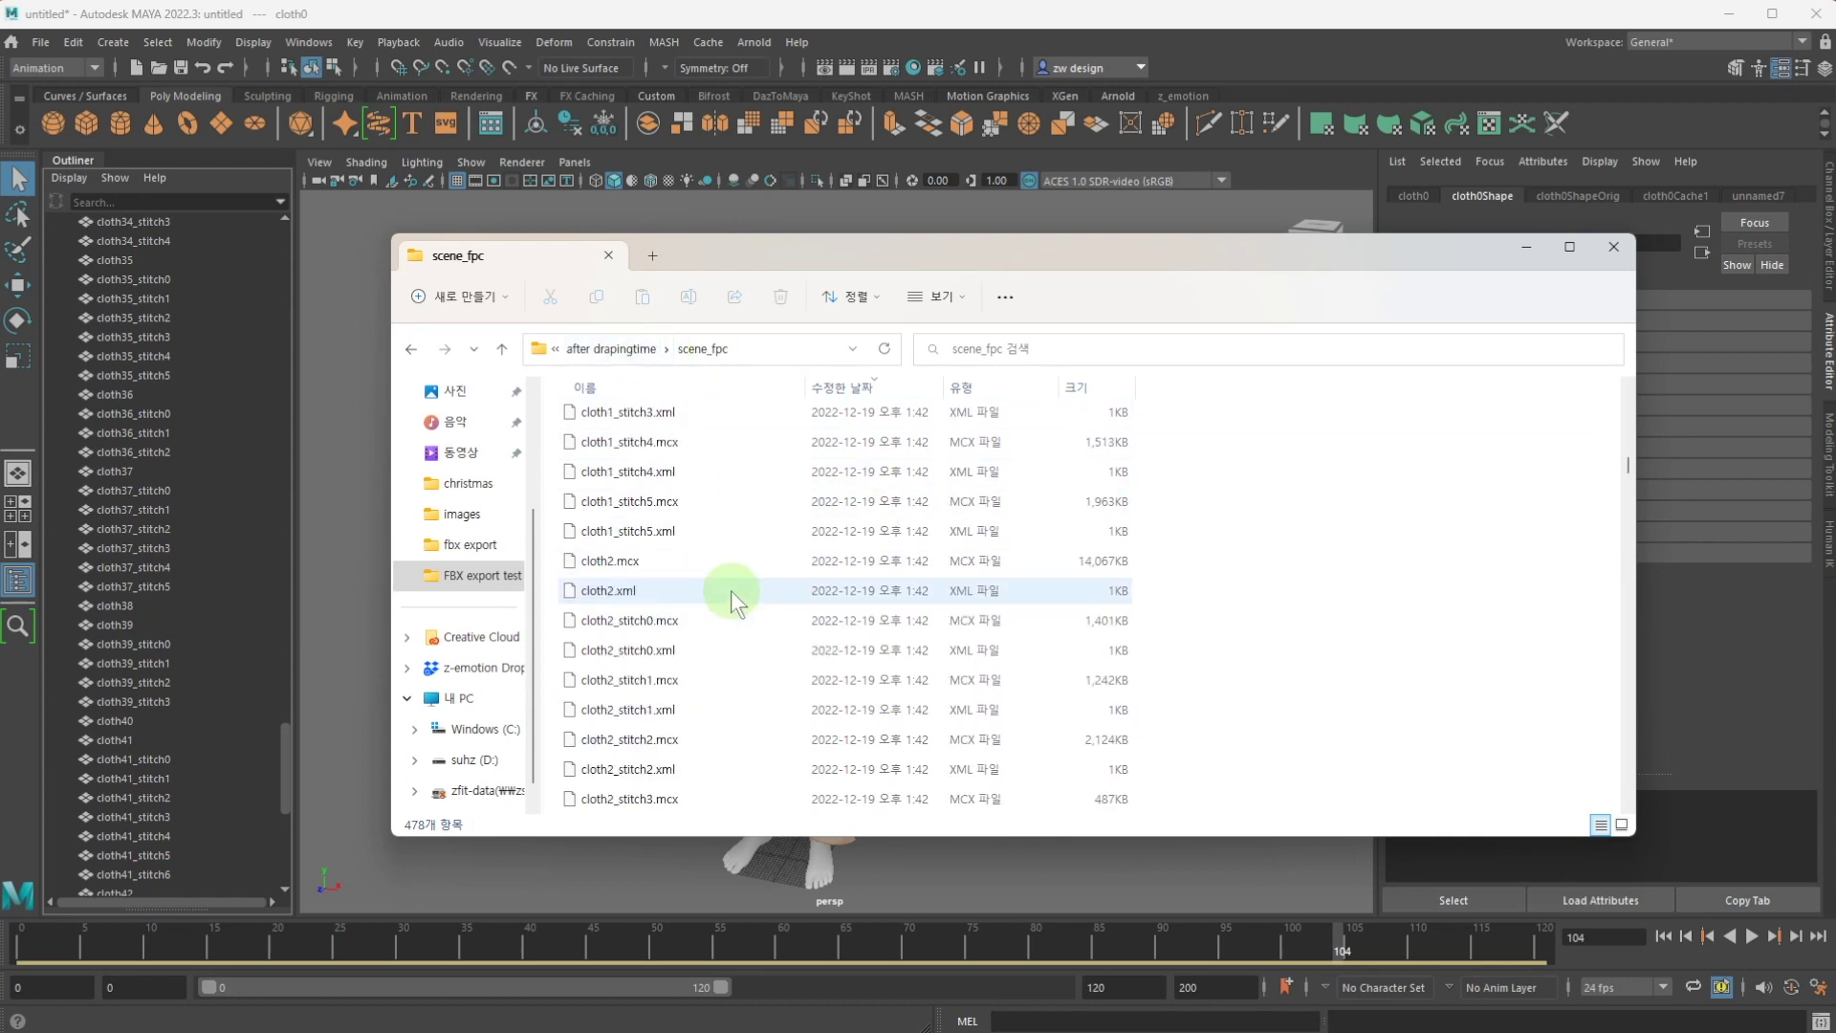
click(617, 350)
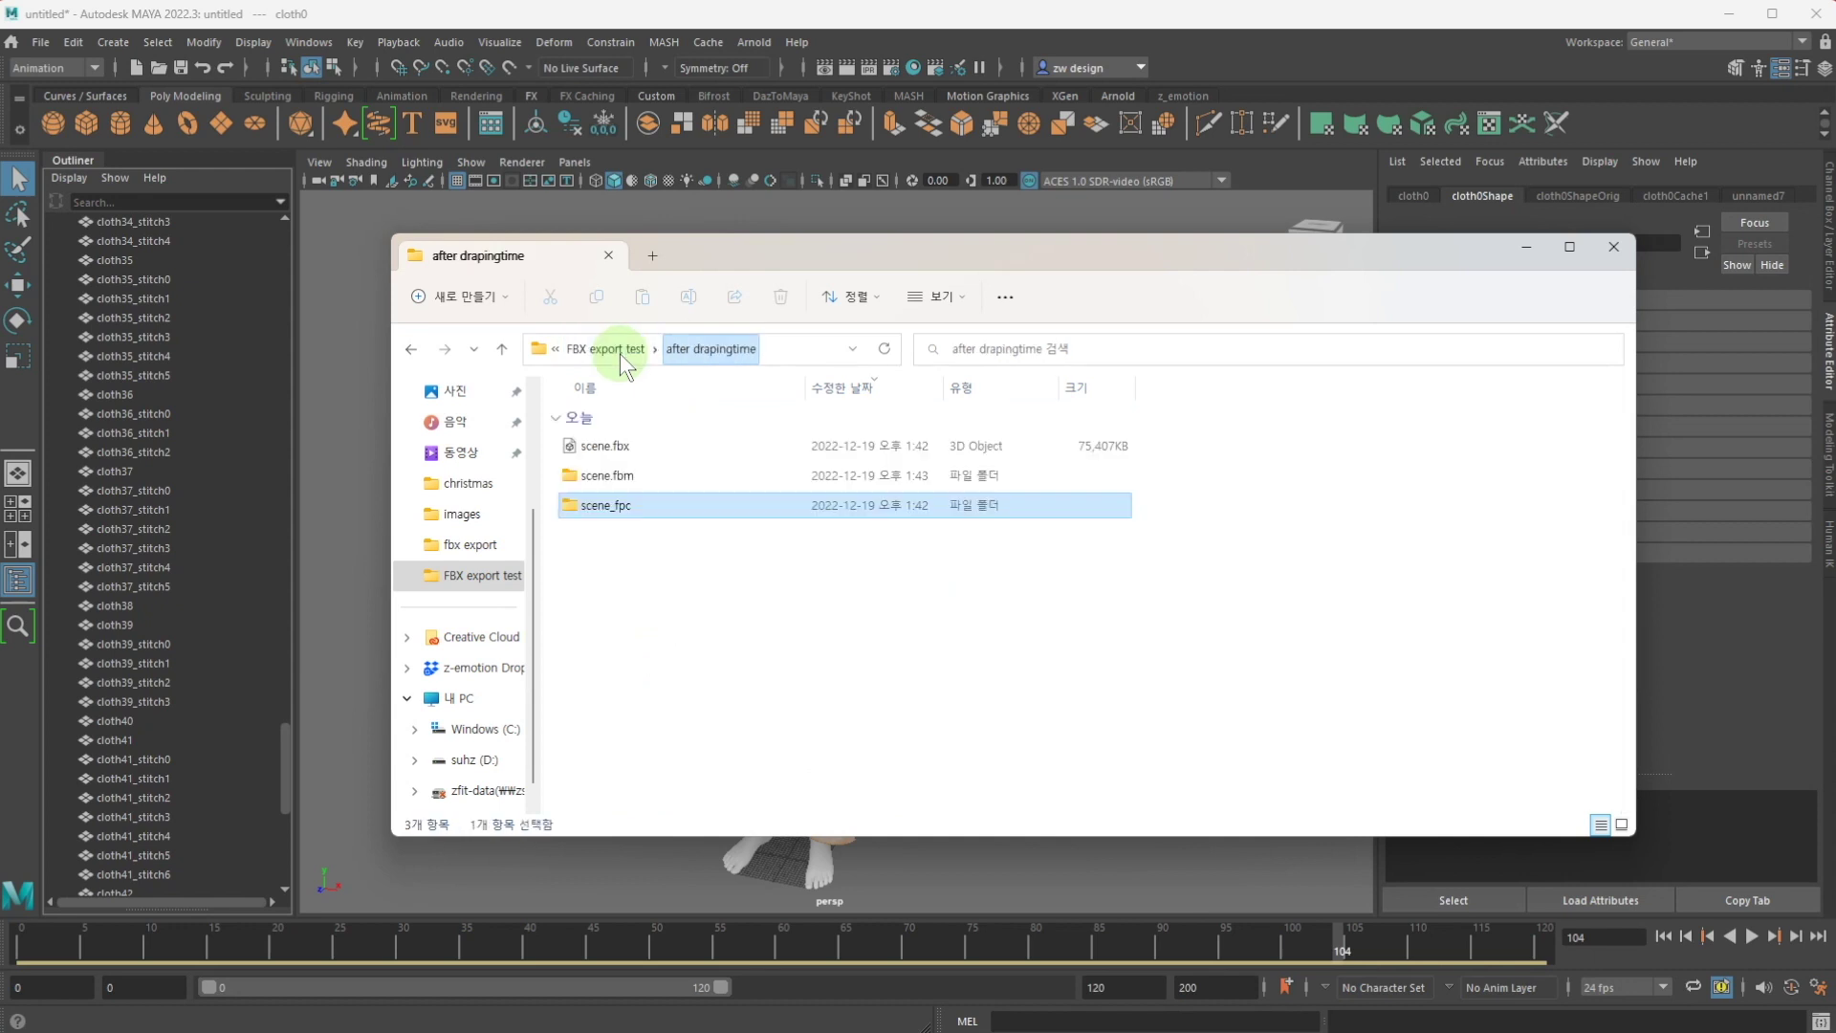
Step: Look over the exported texture images in the scene.fbm folder and return to the FBX export test folder
click(656, 547)
double_click(637, 474)
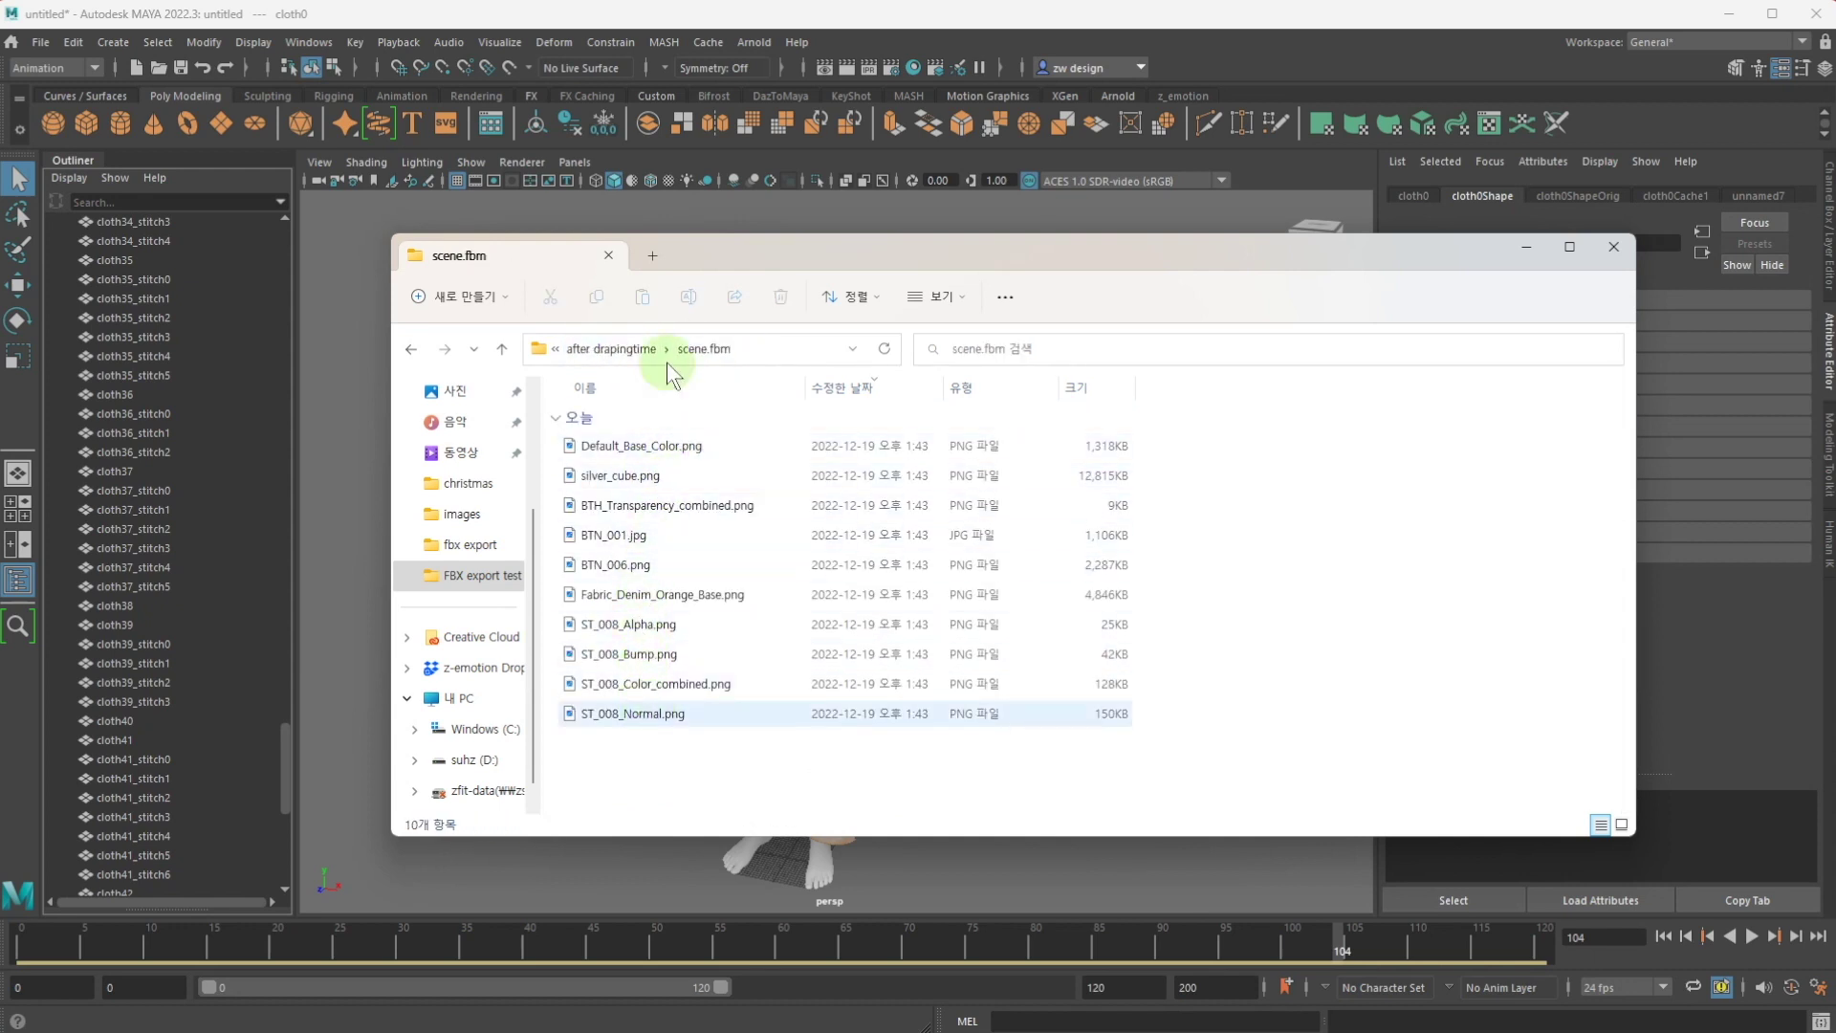
click(617, 350)
click(601, 350)
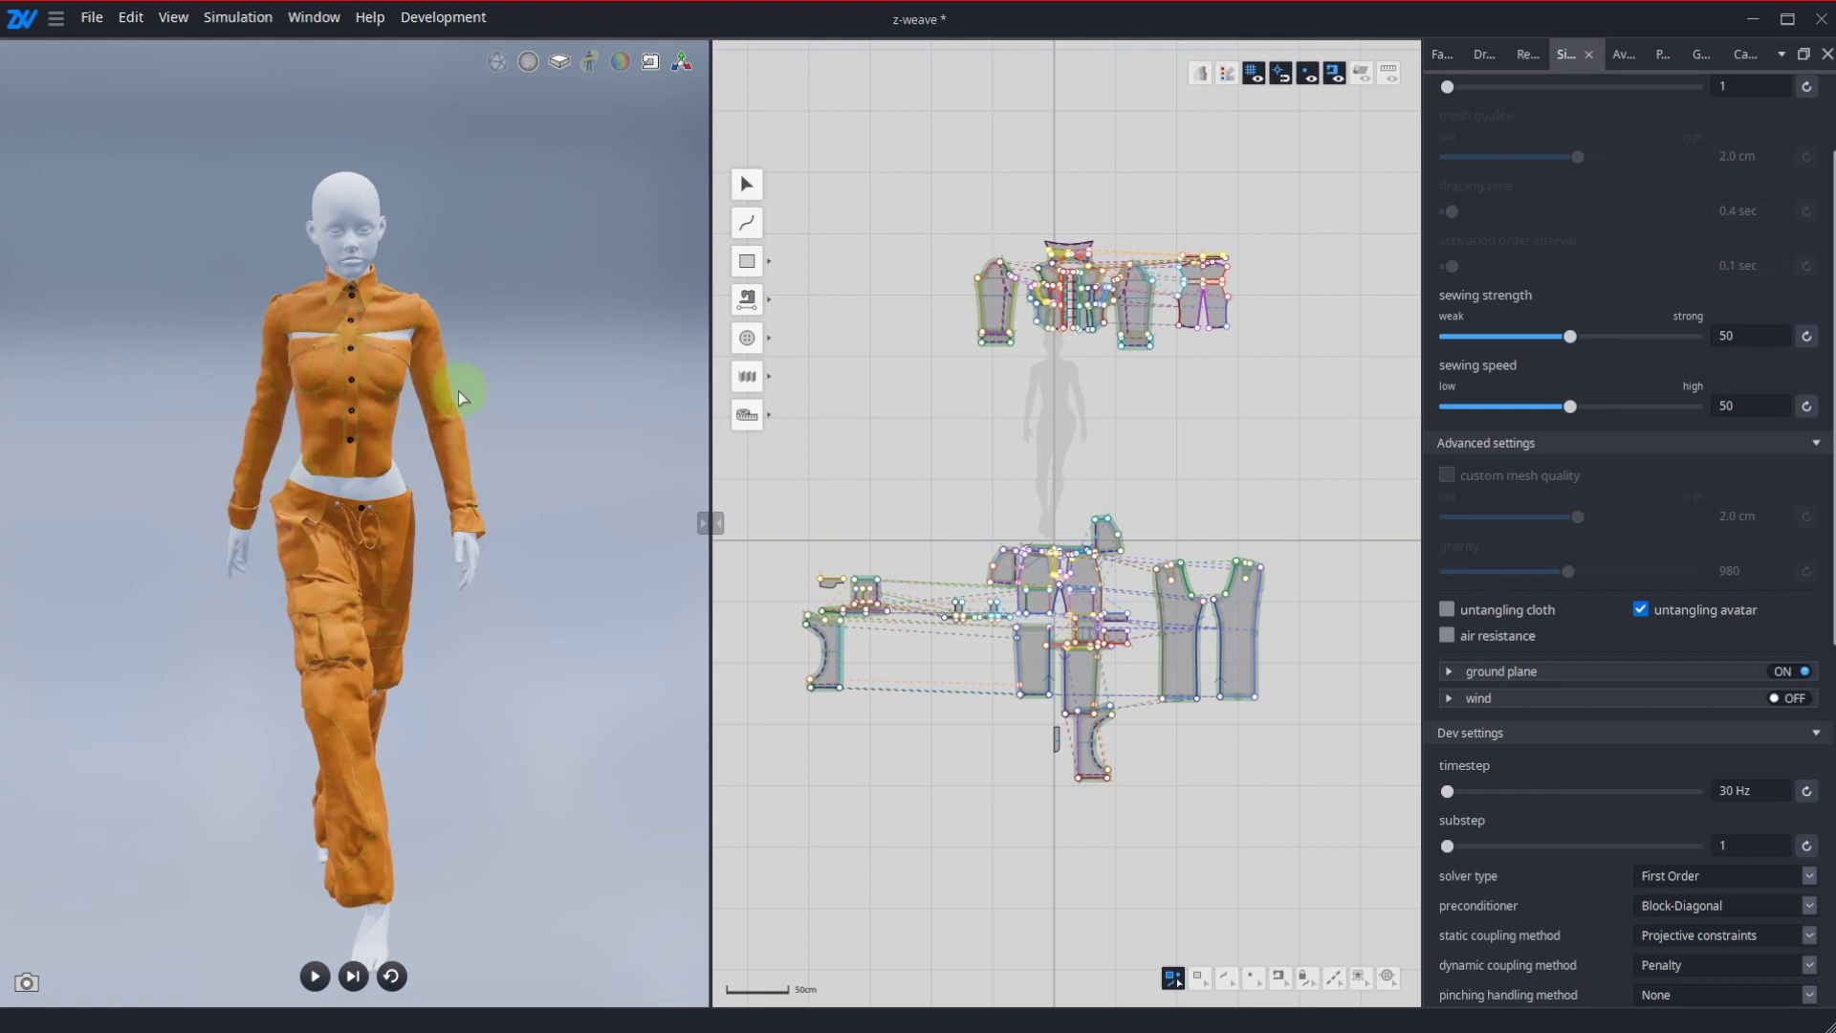
Step: In z-weave, set up a new FBX + mc export with start frame 0, duration 0, 30 fps and no start after draping time
click(93, 19)
mouse_move(165, 182)
click(285, 315)
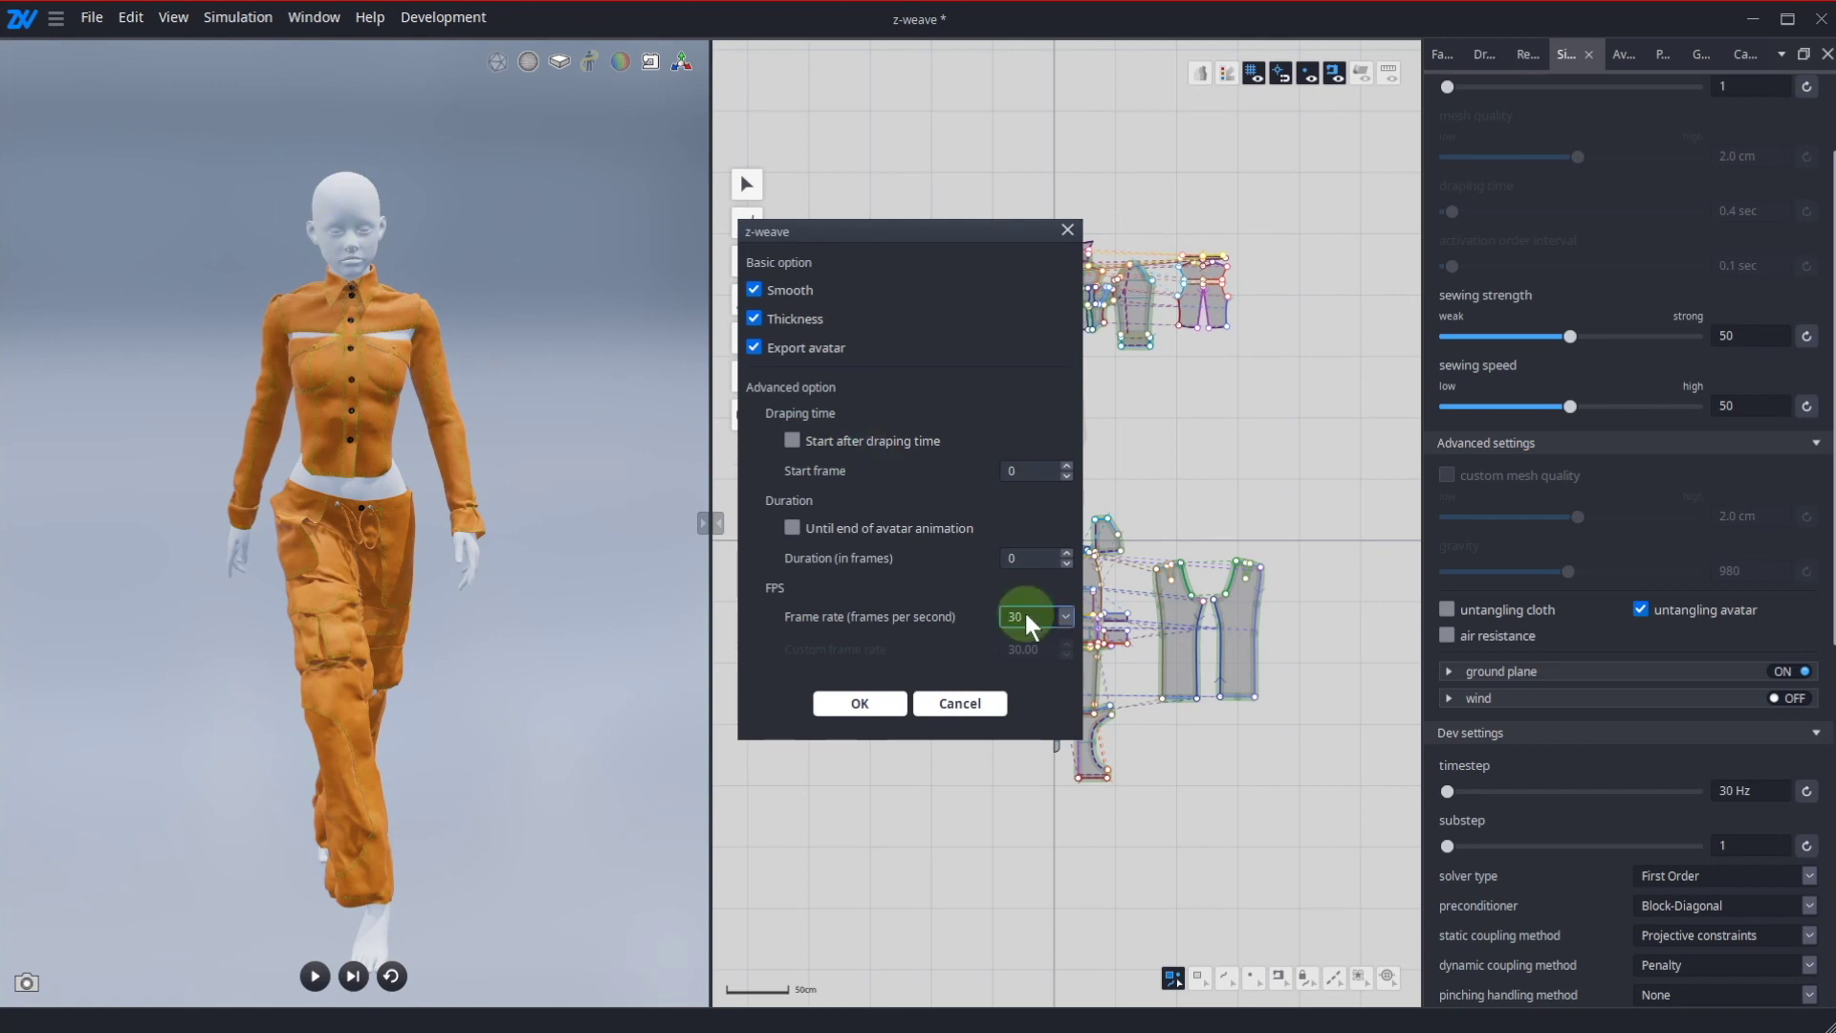
click(857, 704)
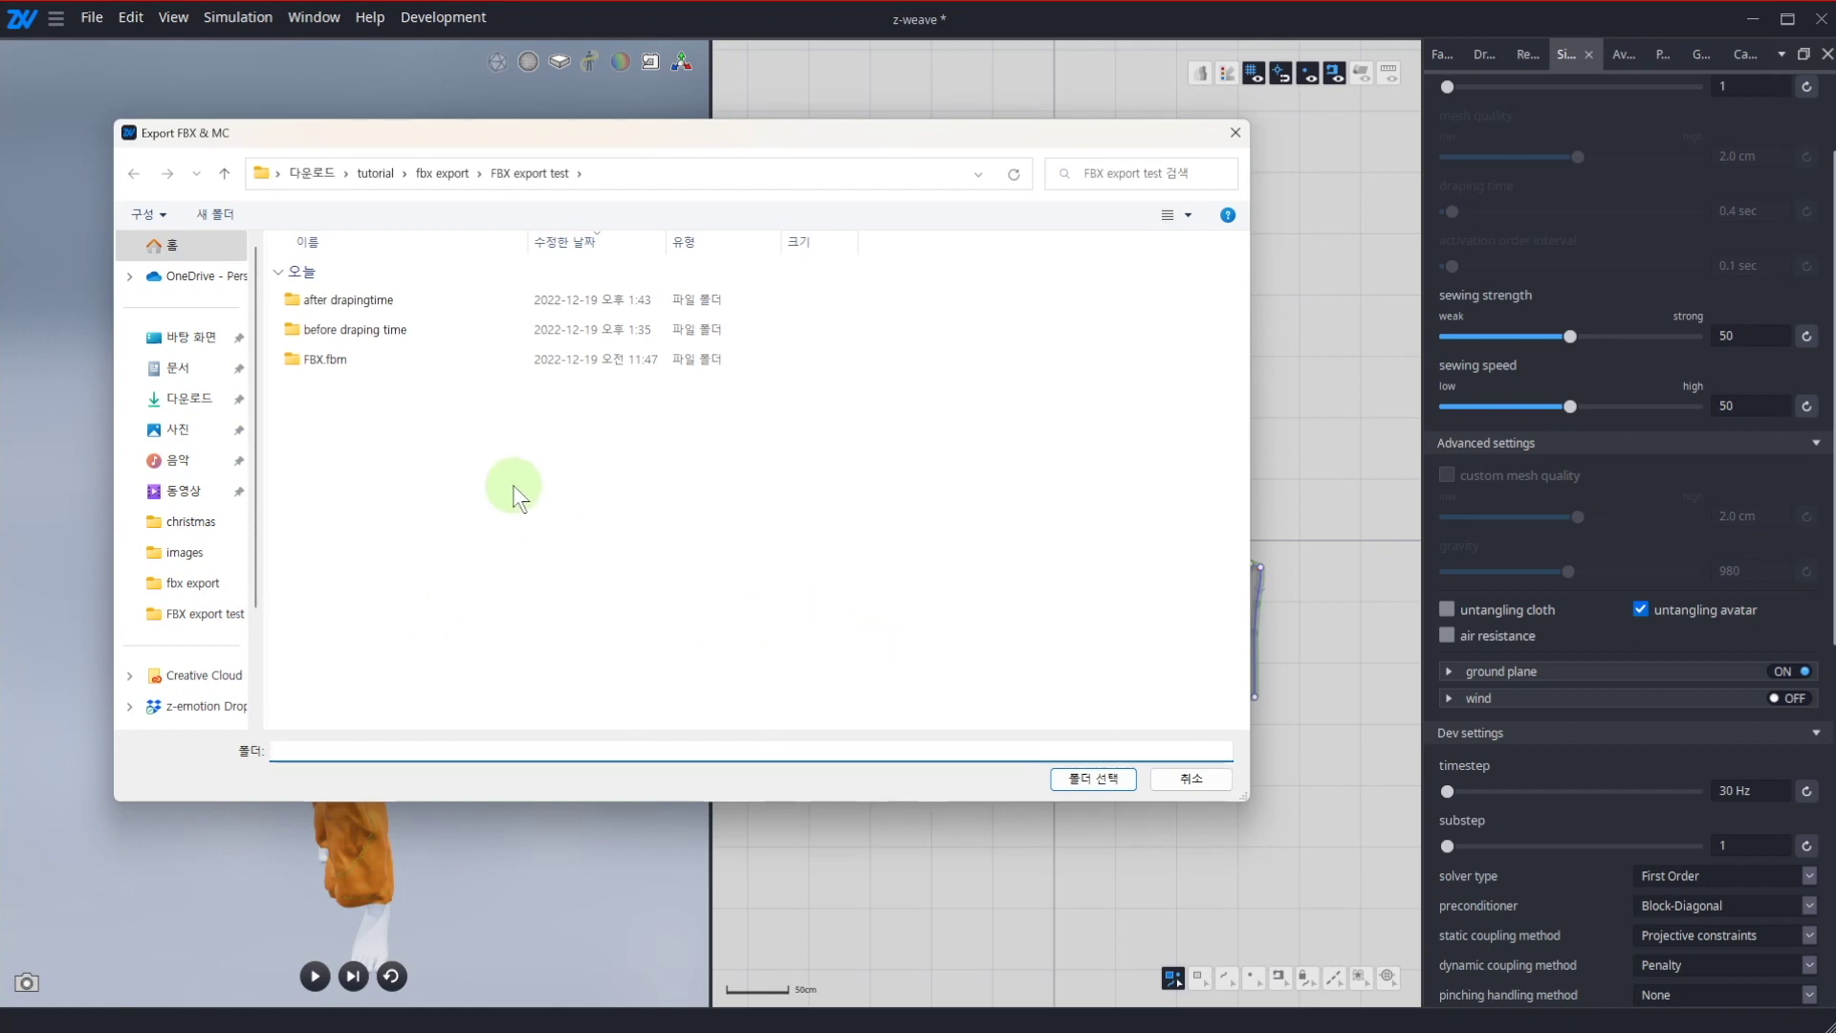
Step: Create a folder named pinch.fabric in FBX export test and start the export into it
right_click(514, 481)
click(560, 496)
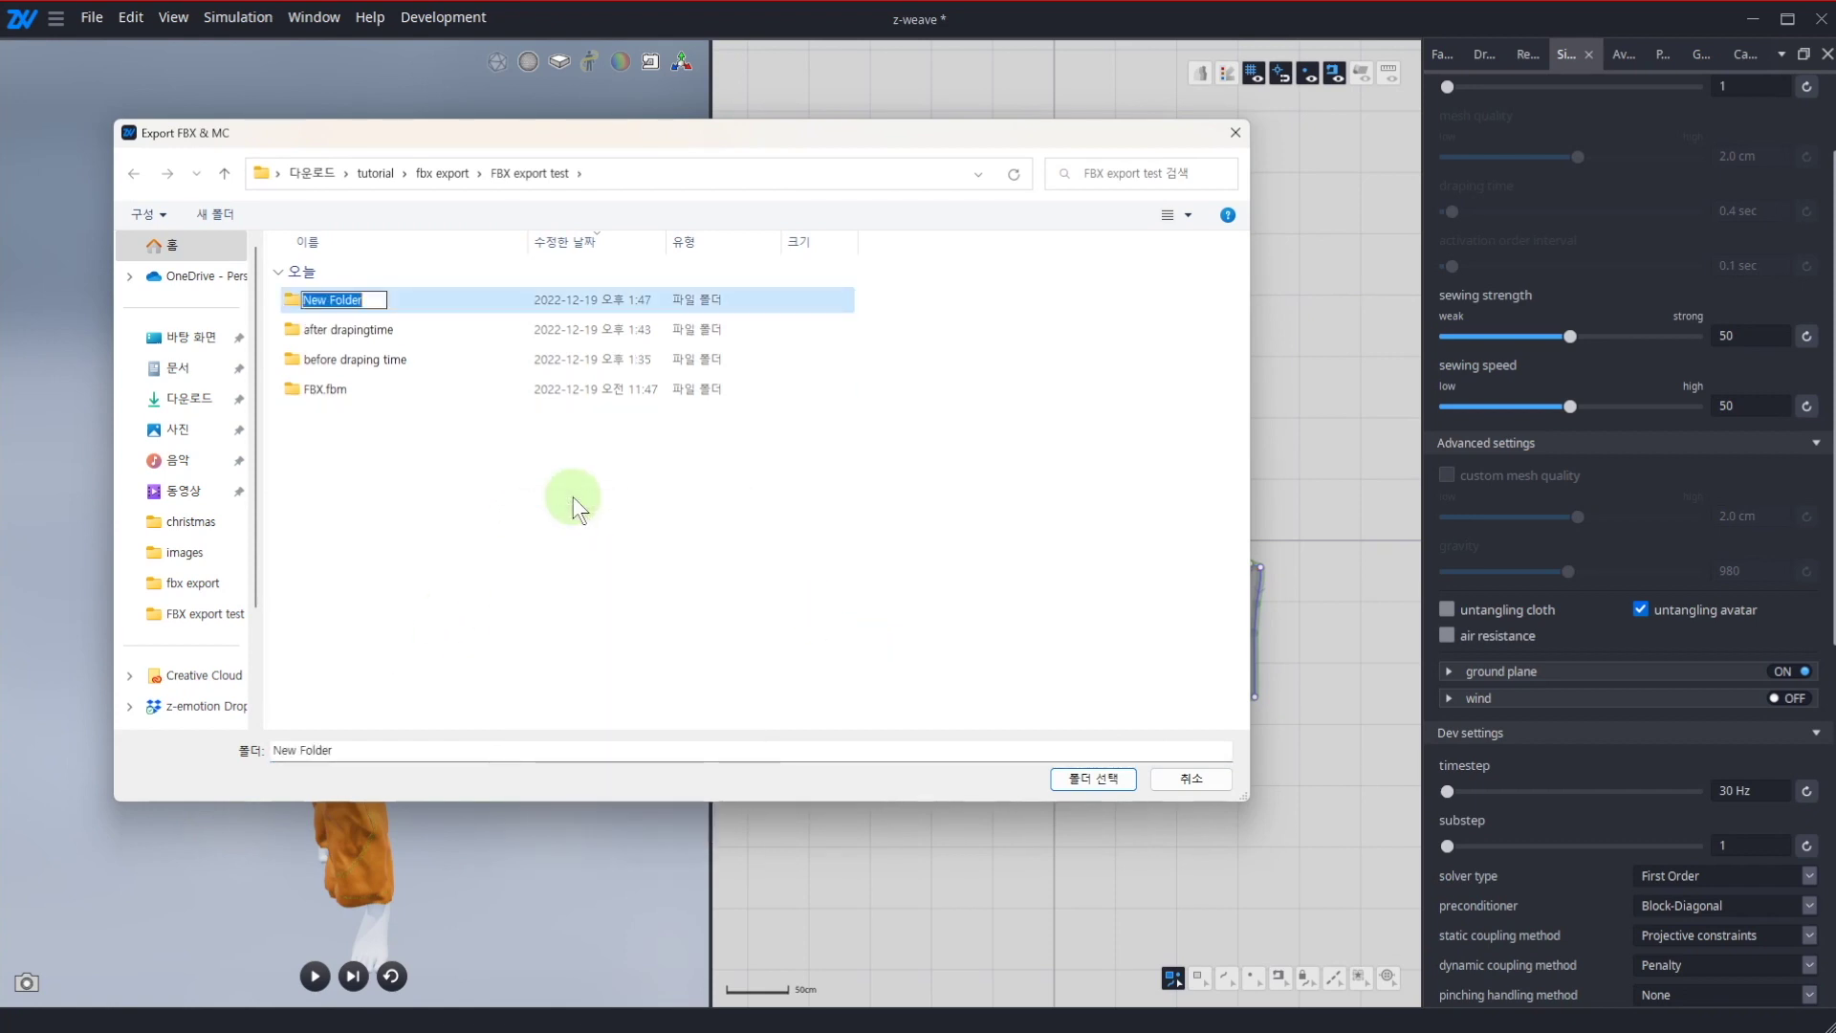
text(pinch.fabric)
key(Return)
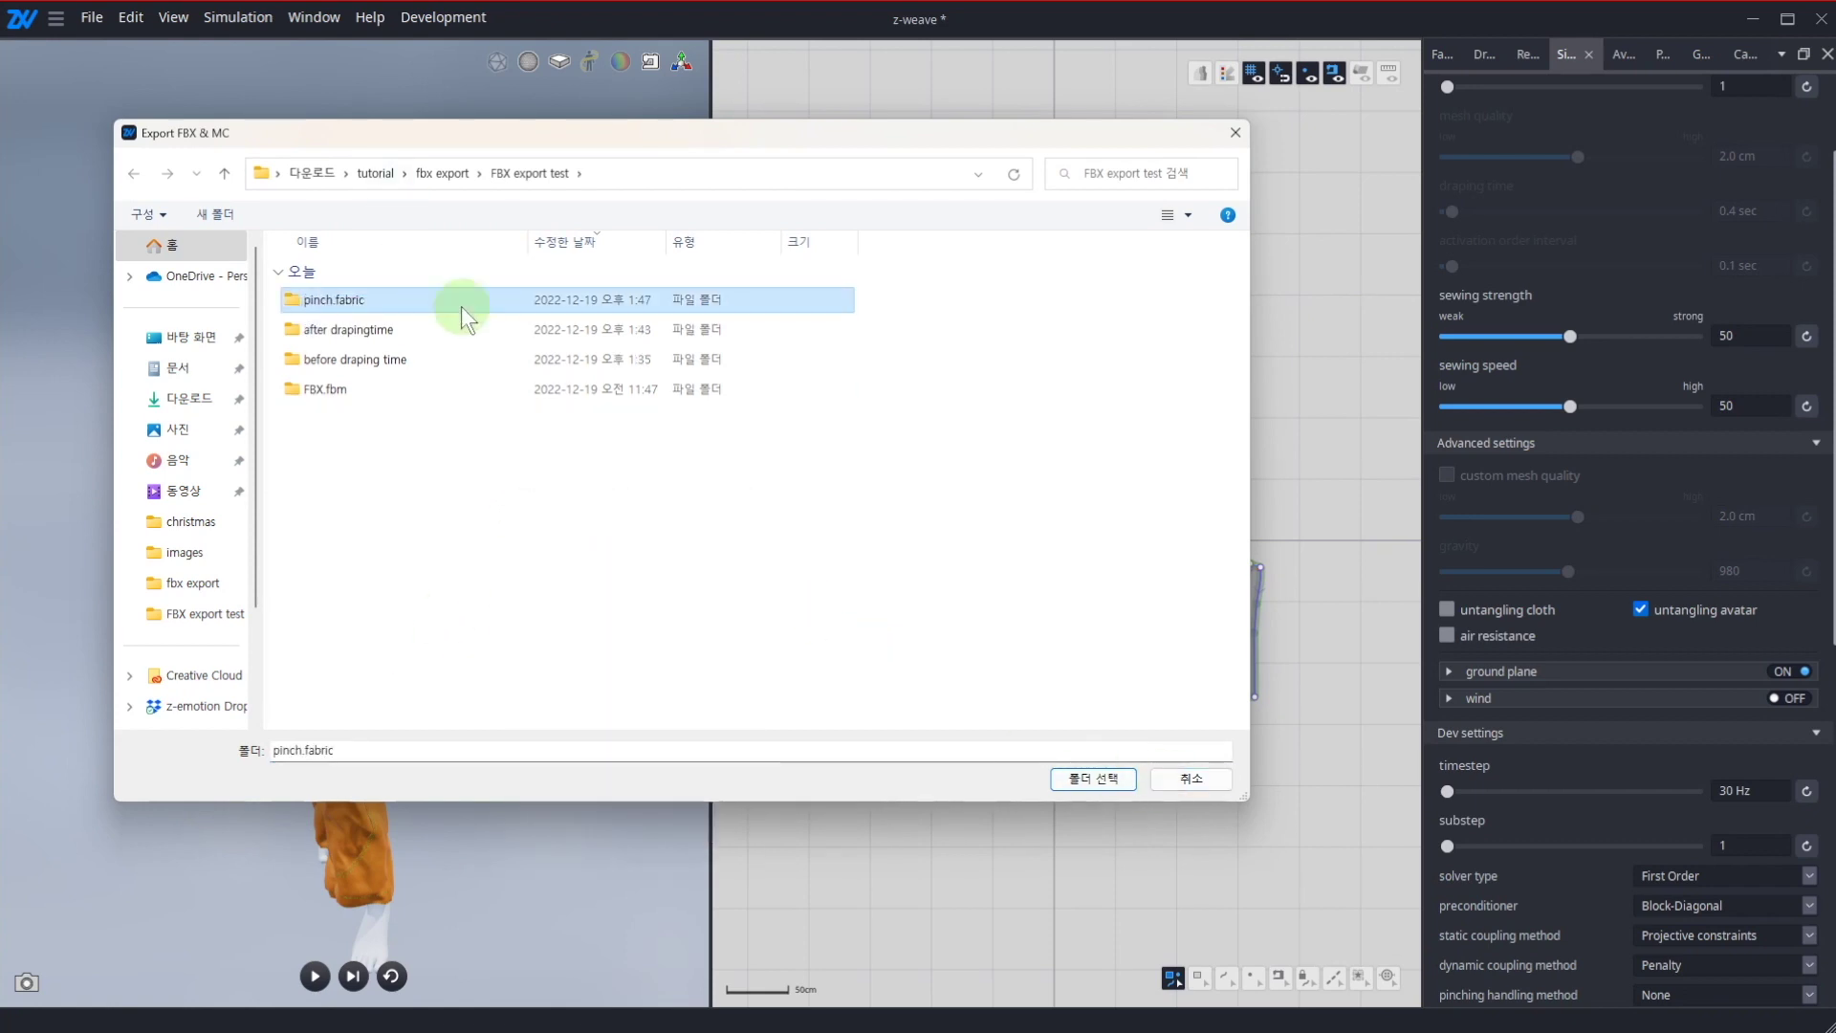
double_click(462, 302)
click(1093, 778)
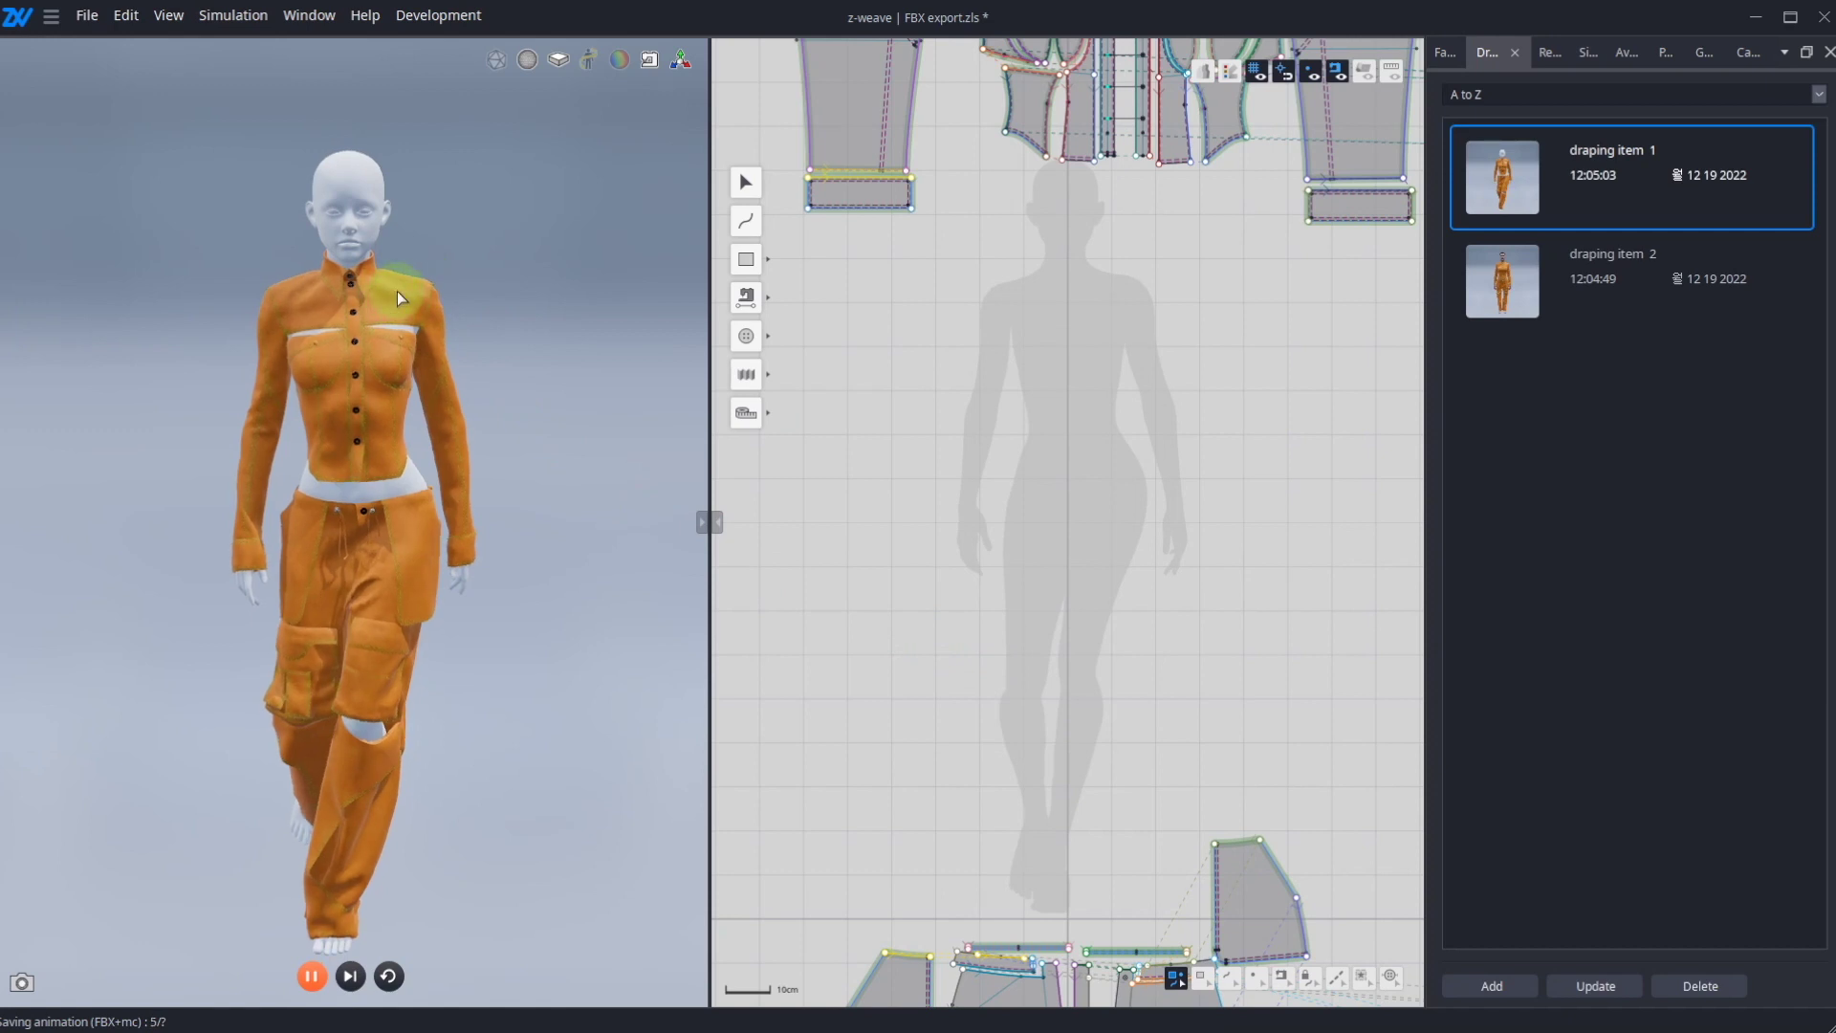
Step: Pull the jacket fabric at both shoulders and one sleeve while the animation is being saved, and reset the simulation to end the recording
drag(398, 289, 418, 241)
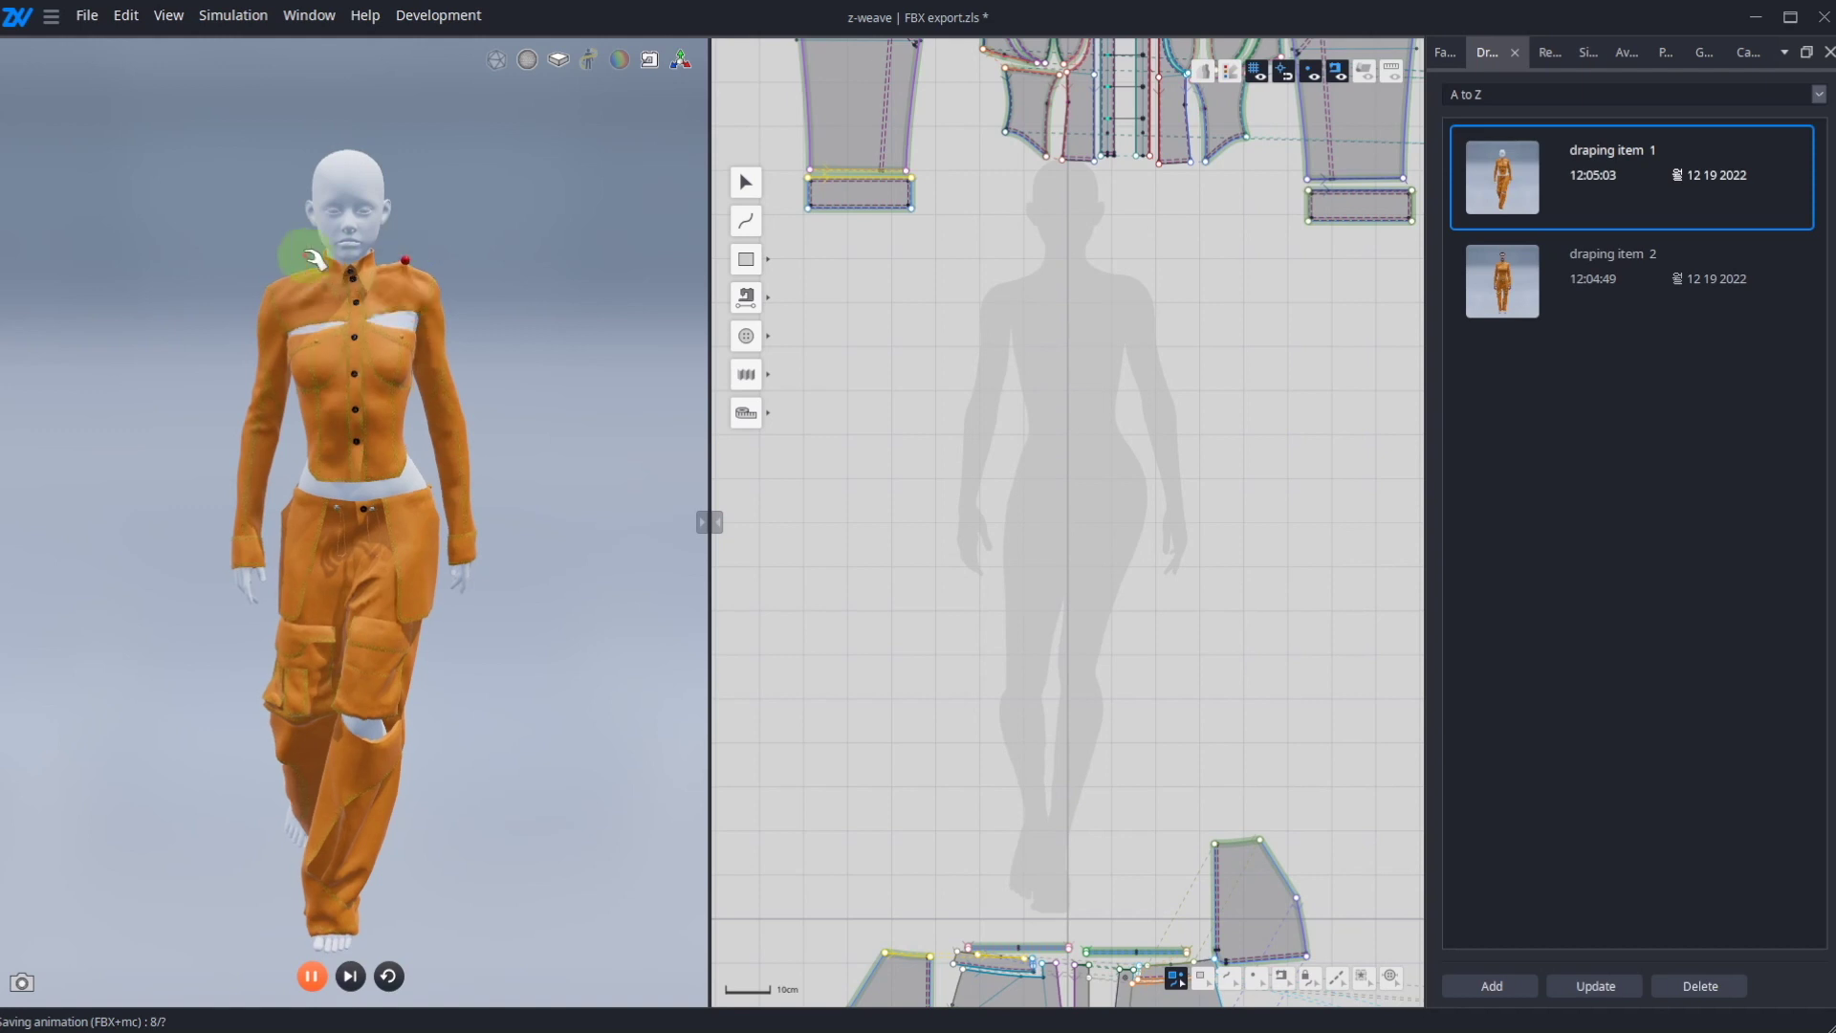
drag(264, 292, 204, 245)
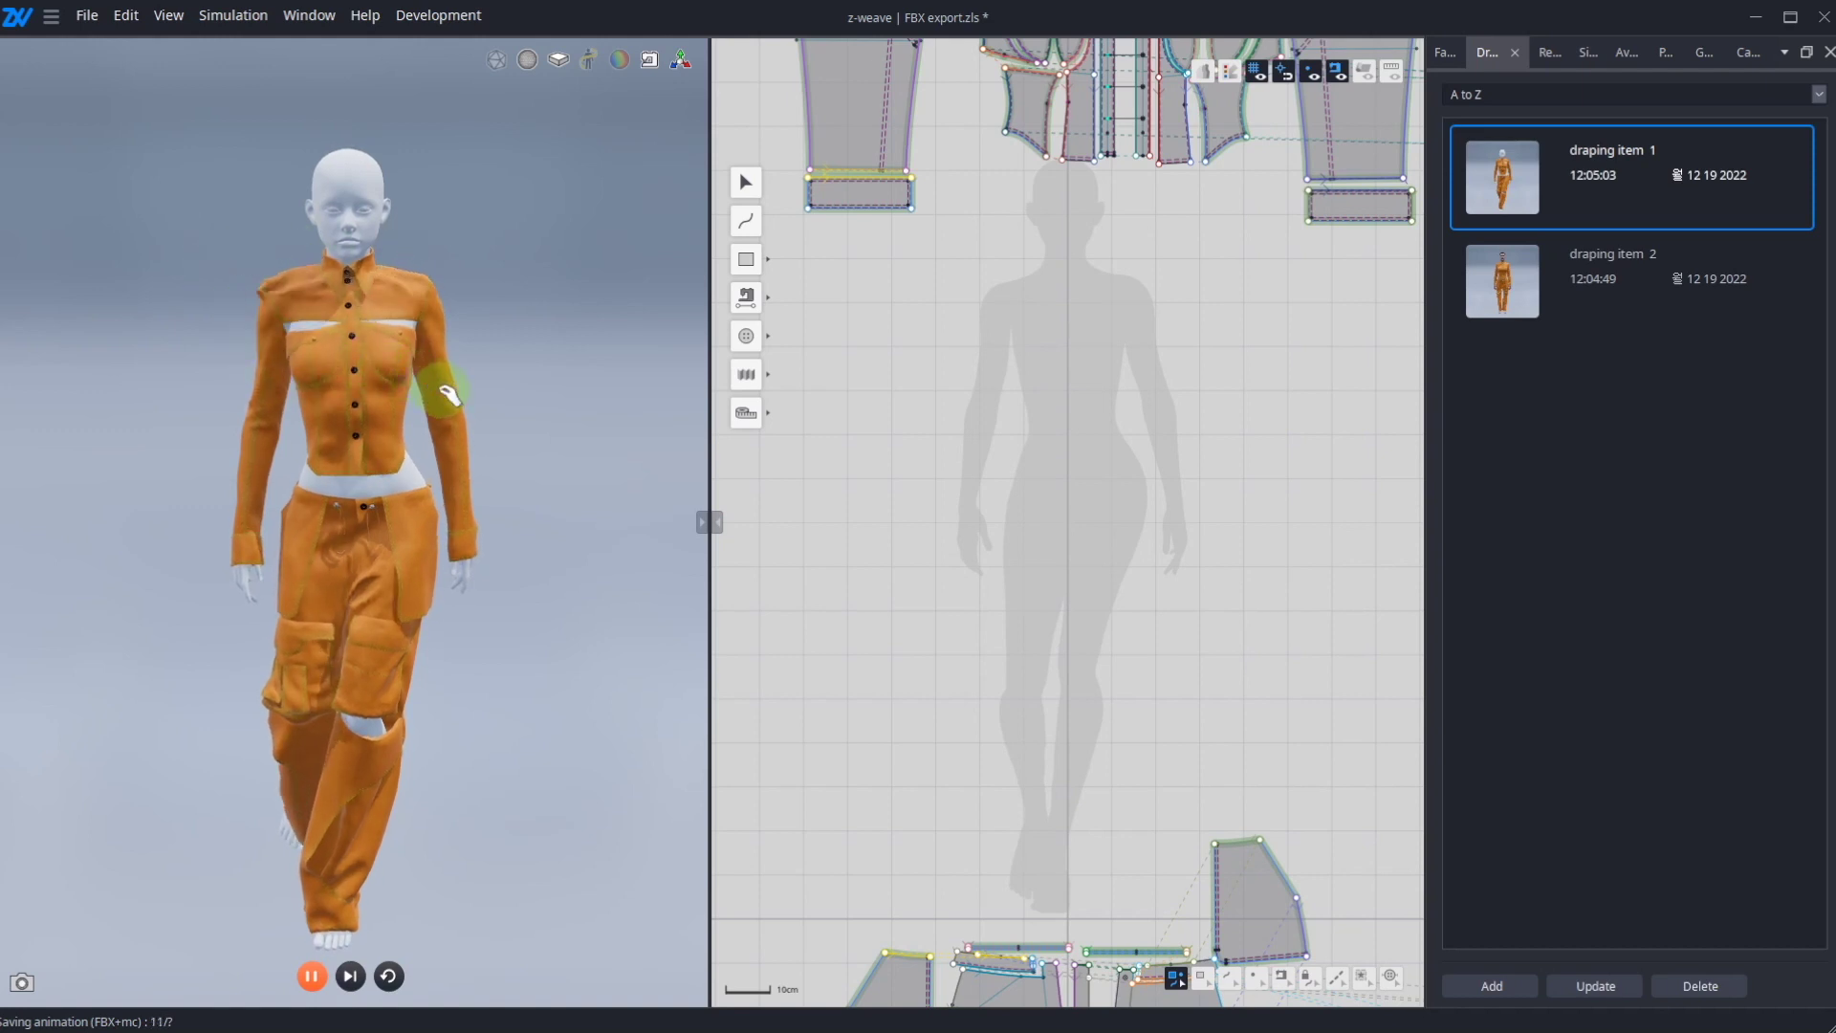
drag(438, 396, 525, 387)
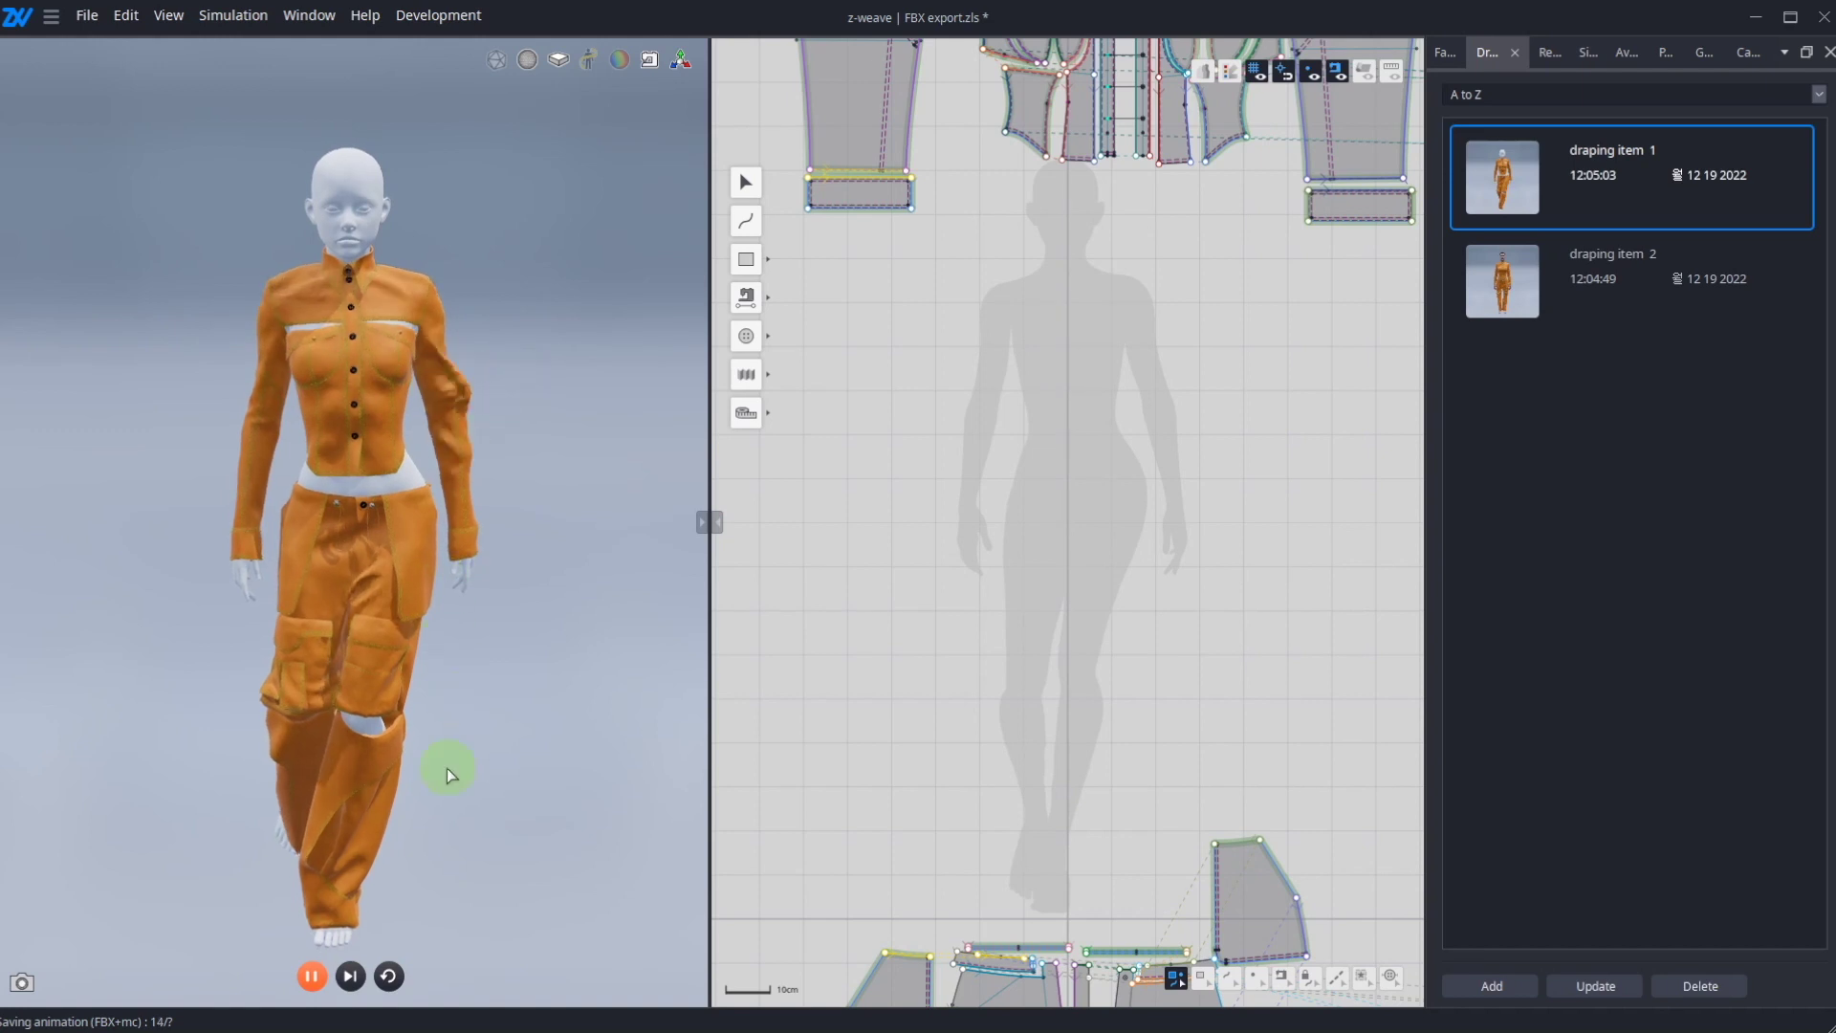
click(390, 977)
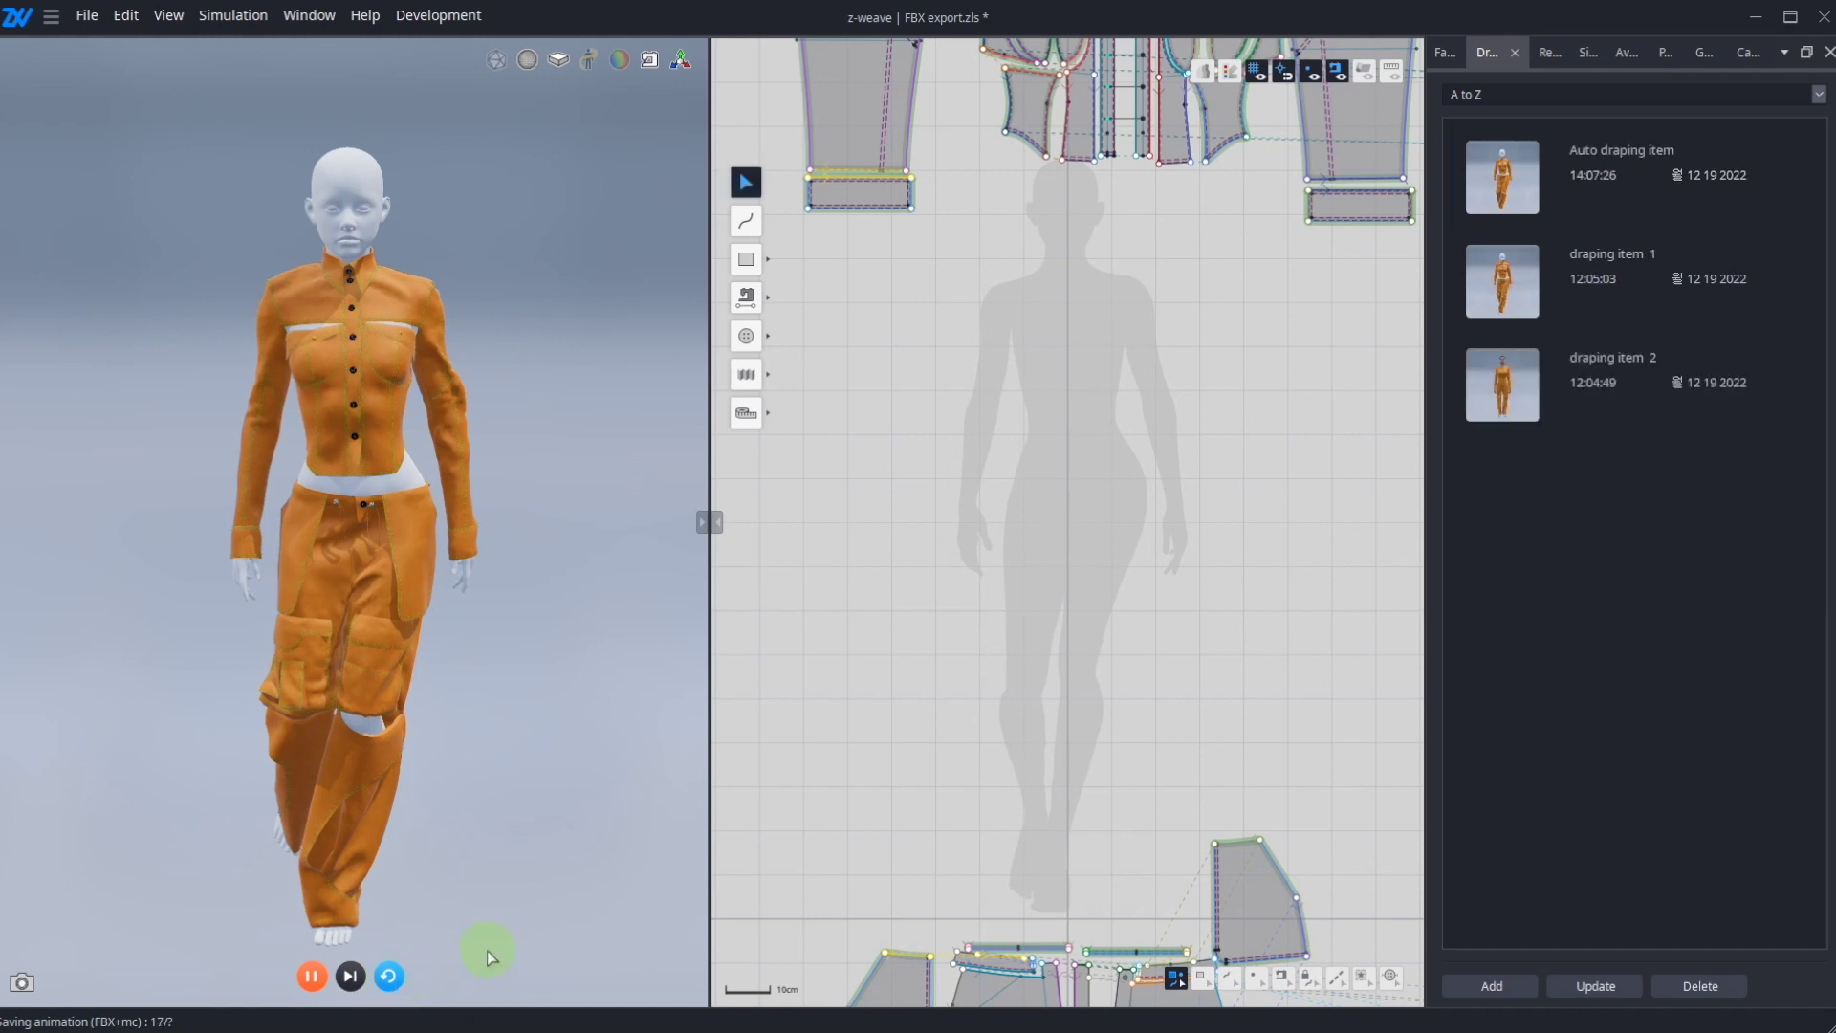
Step: Switch to Maya and import scene.fbx from the pinching folder, and move the file window out of the way
click(1755, 19)
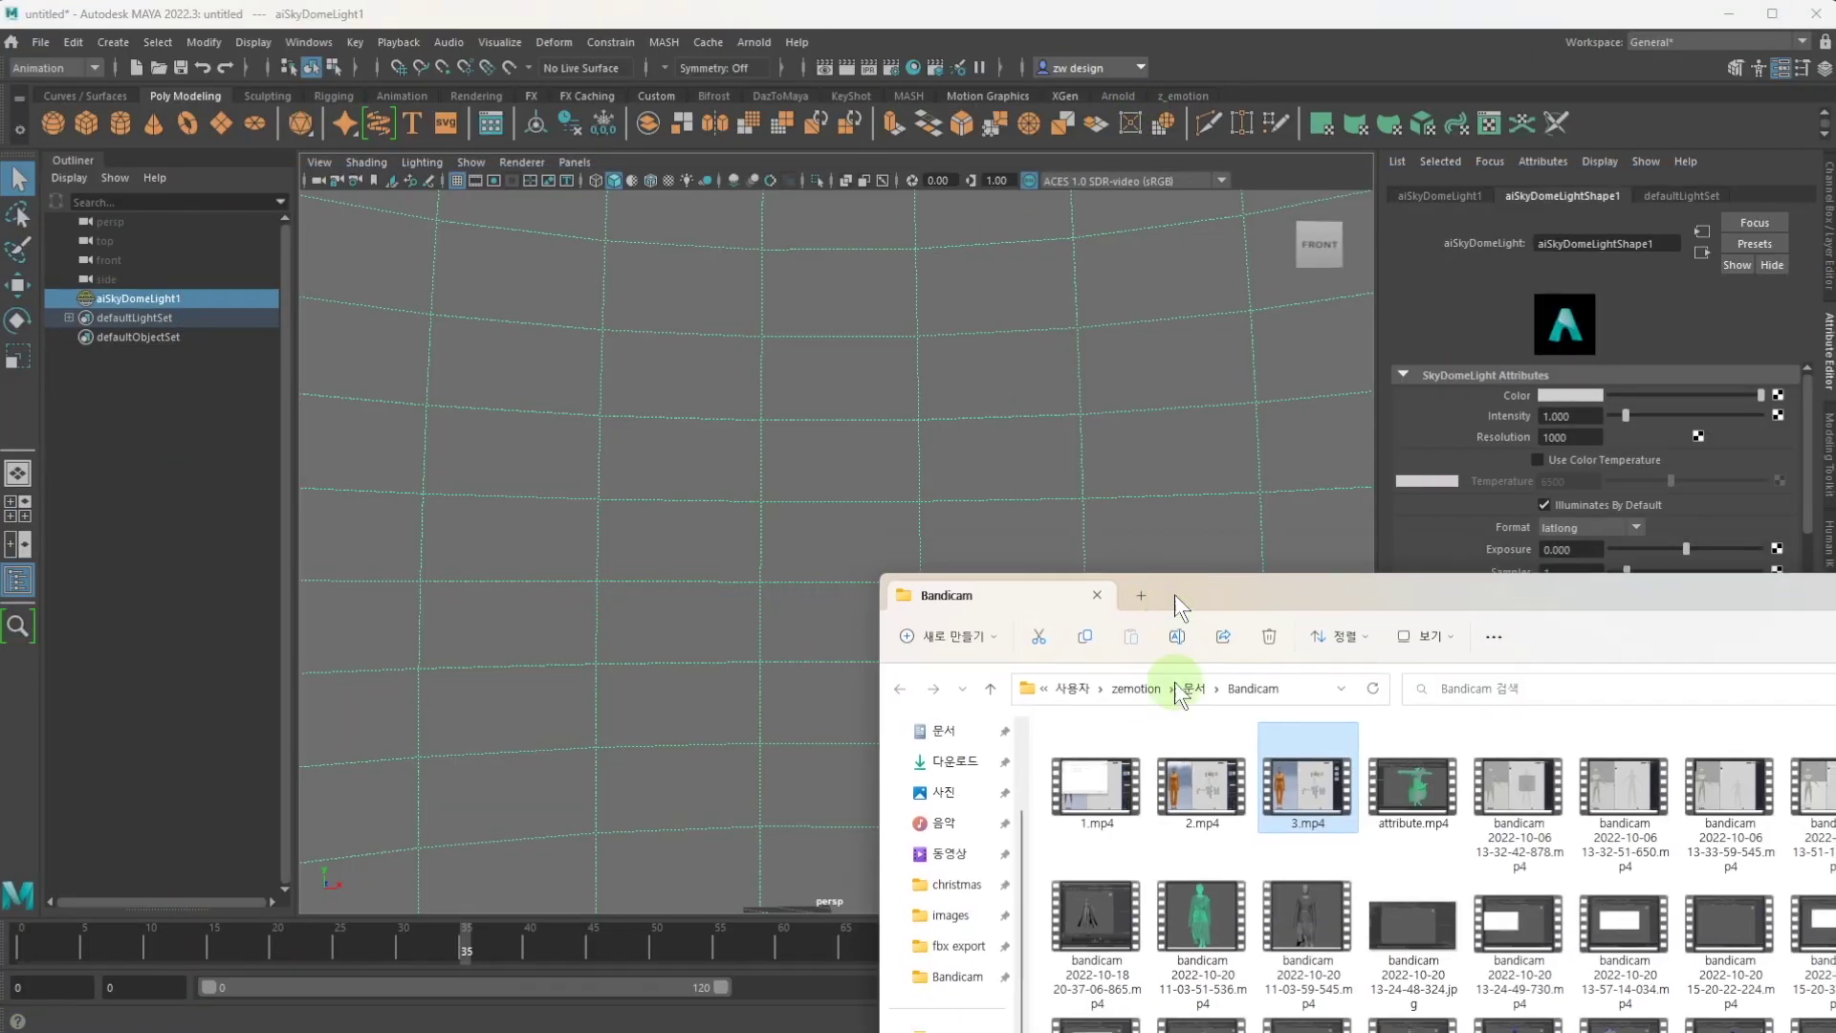
drag(1176, 660, 531, 162)
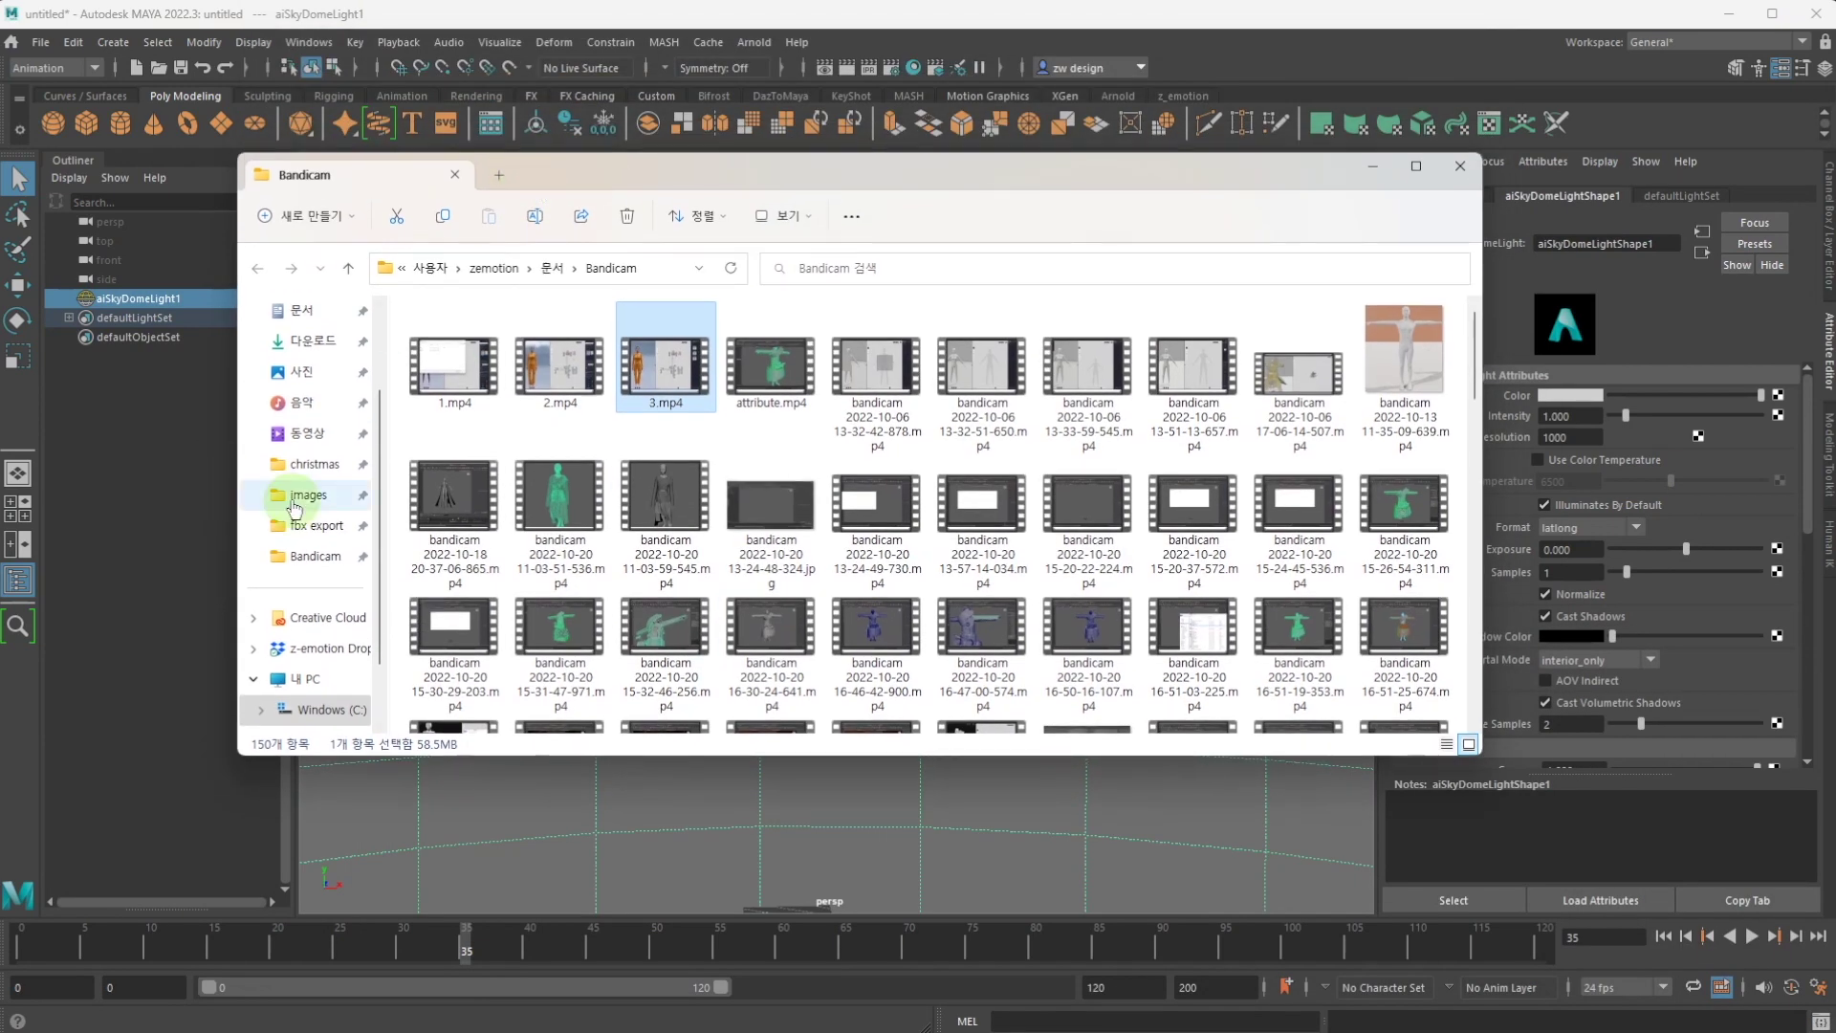
click(374, 701)
drag(450, 364, 1583, 336)
click(363, 180)
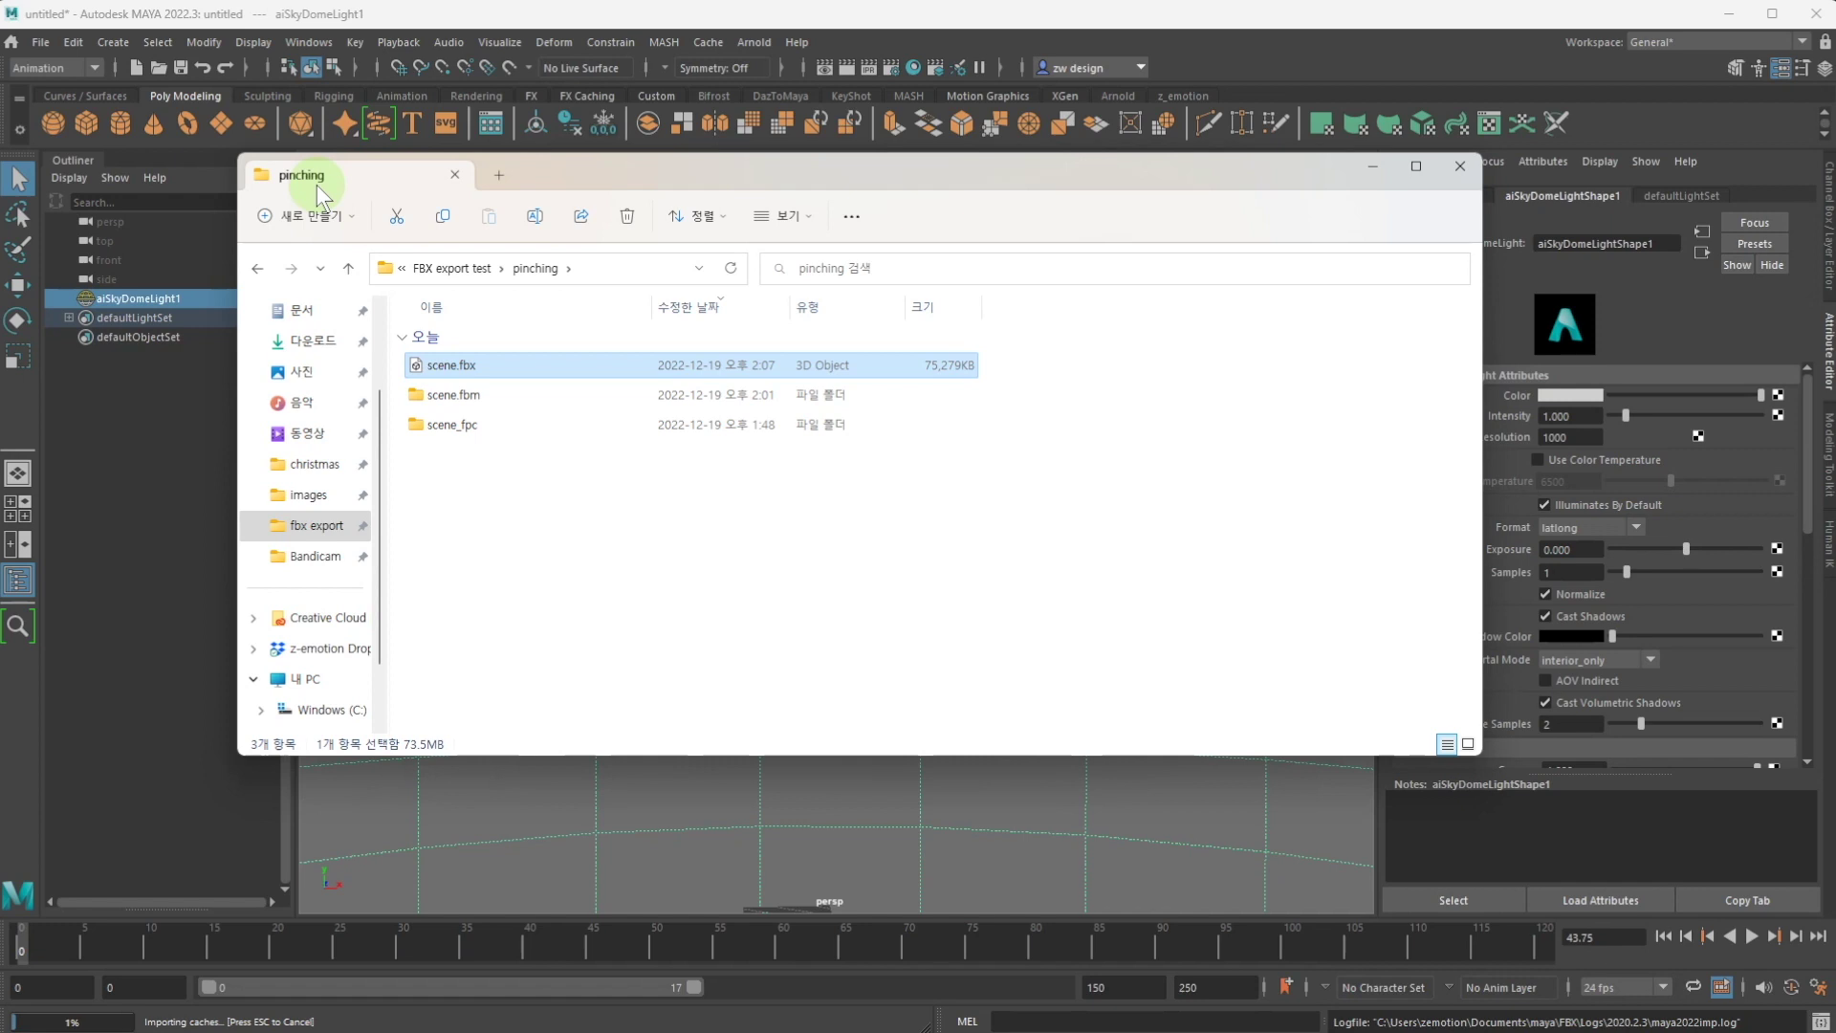
drag(317, 185, 1355, 333)
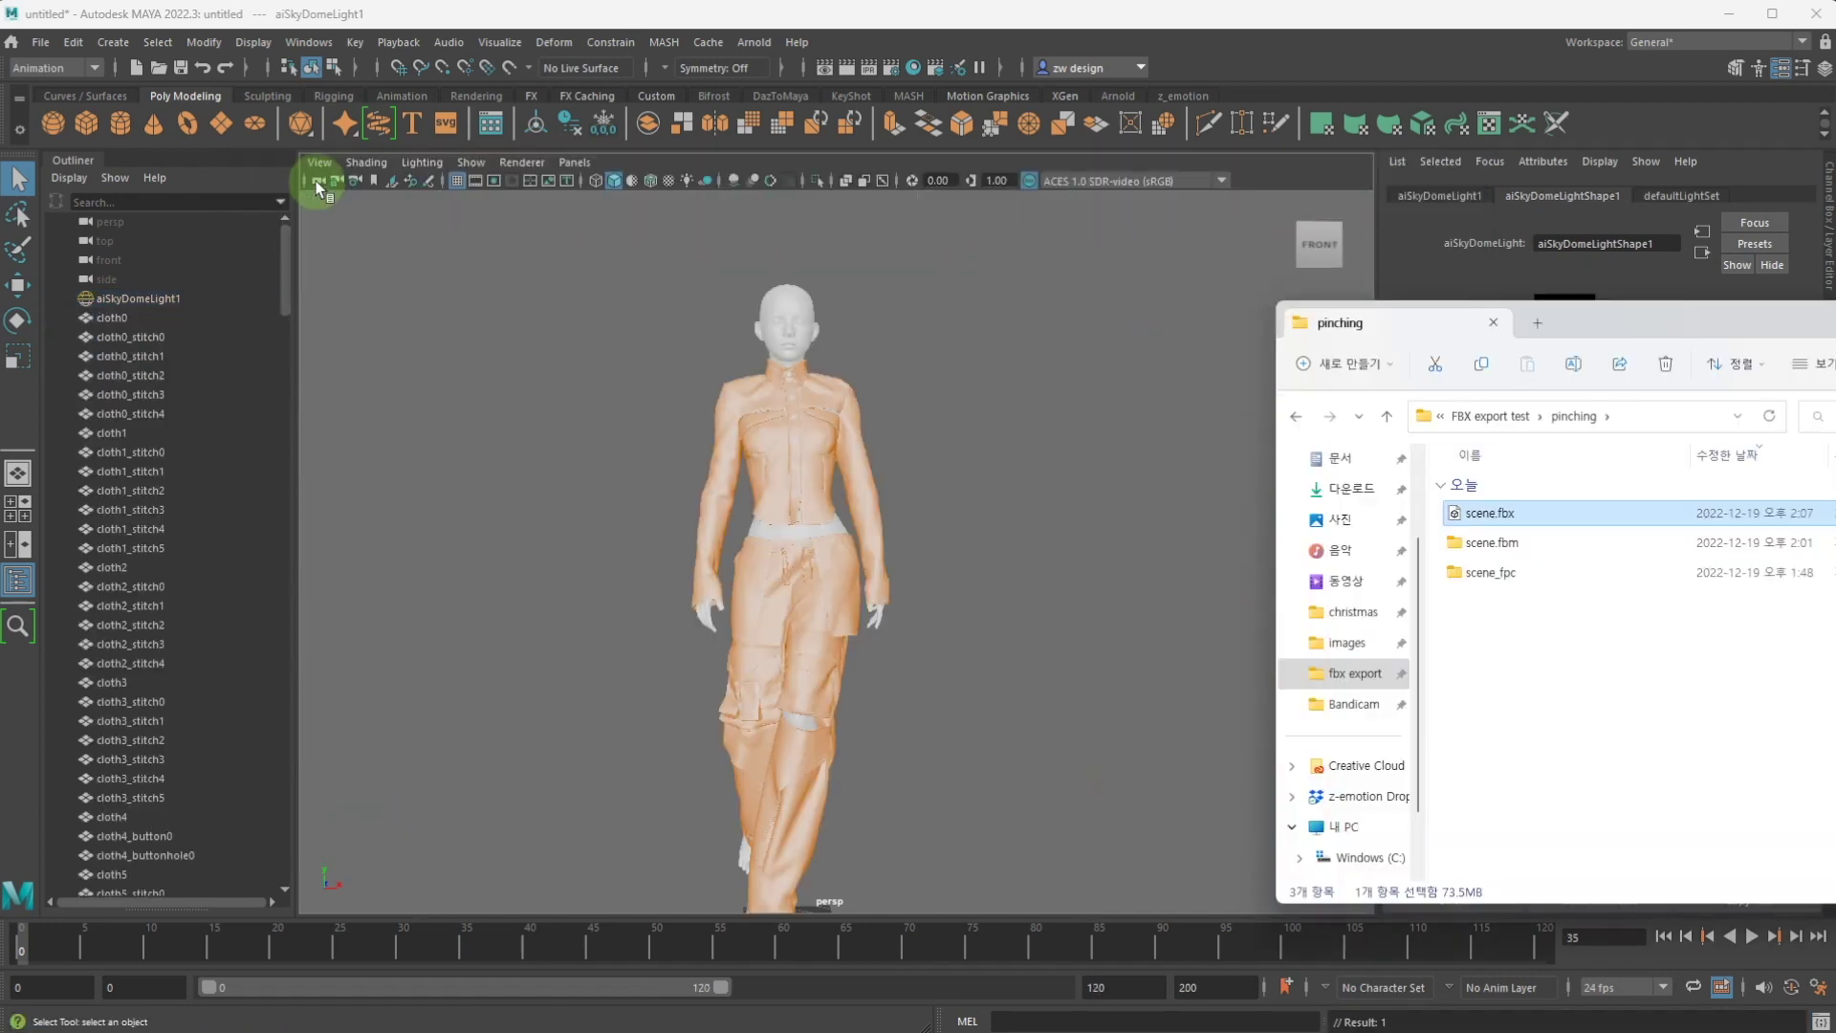
drag(1572, 318, 1587, 1031)
click(1542, 853)
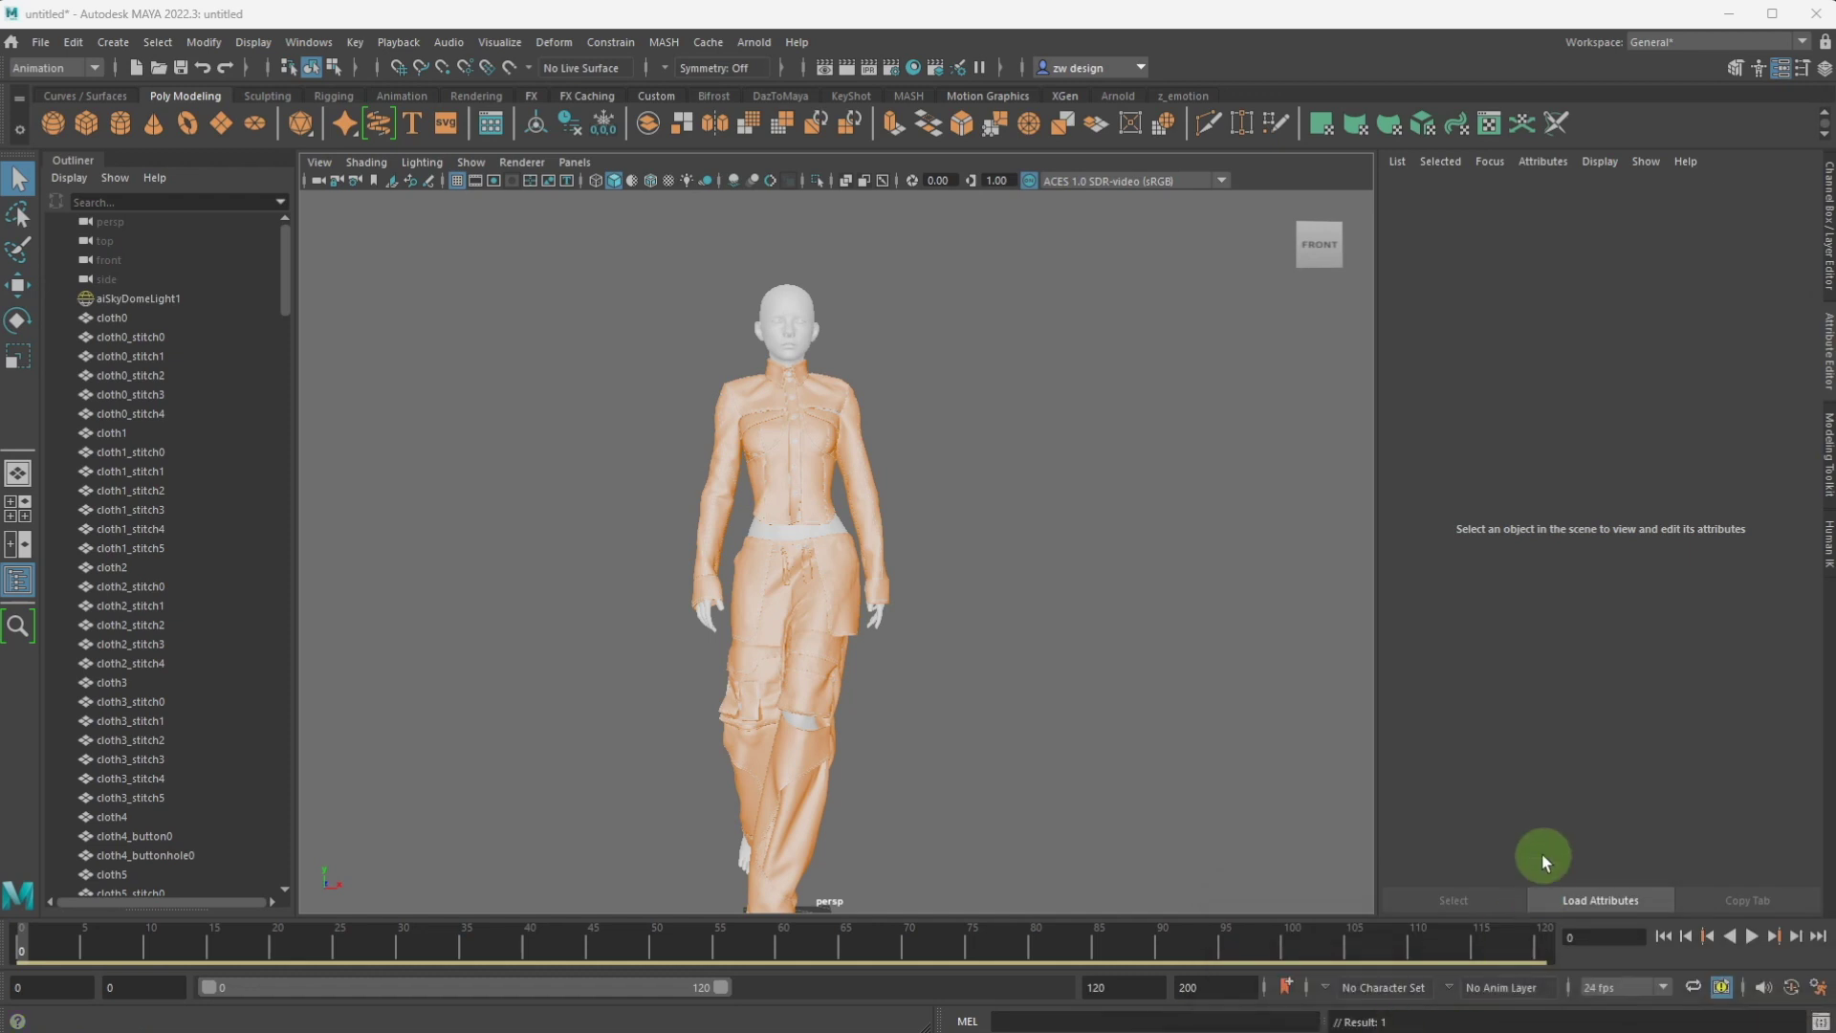
Step: Play the imported animation close up in Maya to examine the pinched fabric, and switch back to z-weave
click(1752, 936)
scroll(791, 289, up, 6)
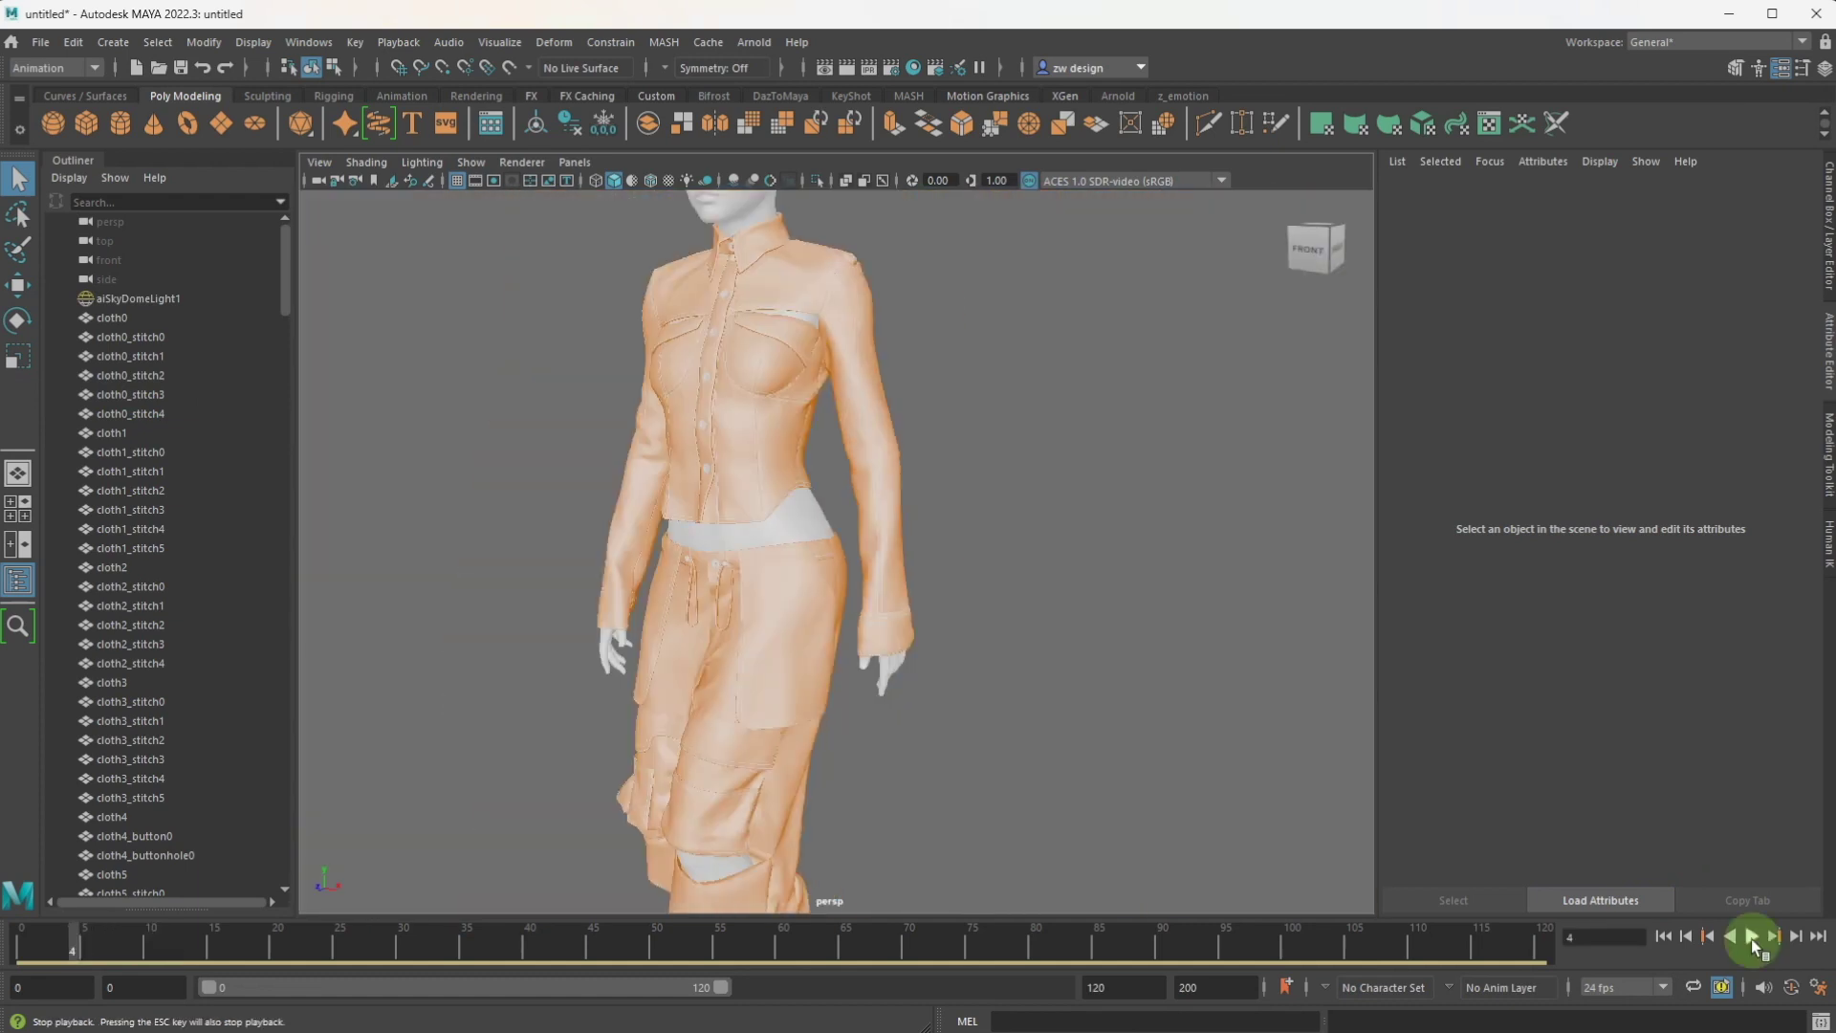
click(1752, 936)
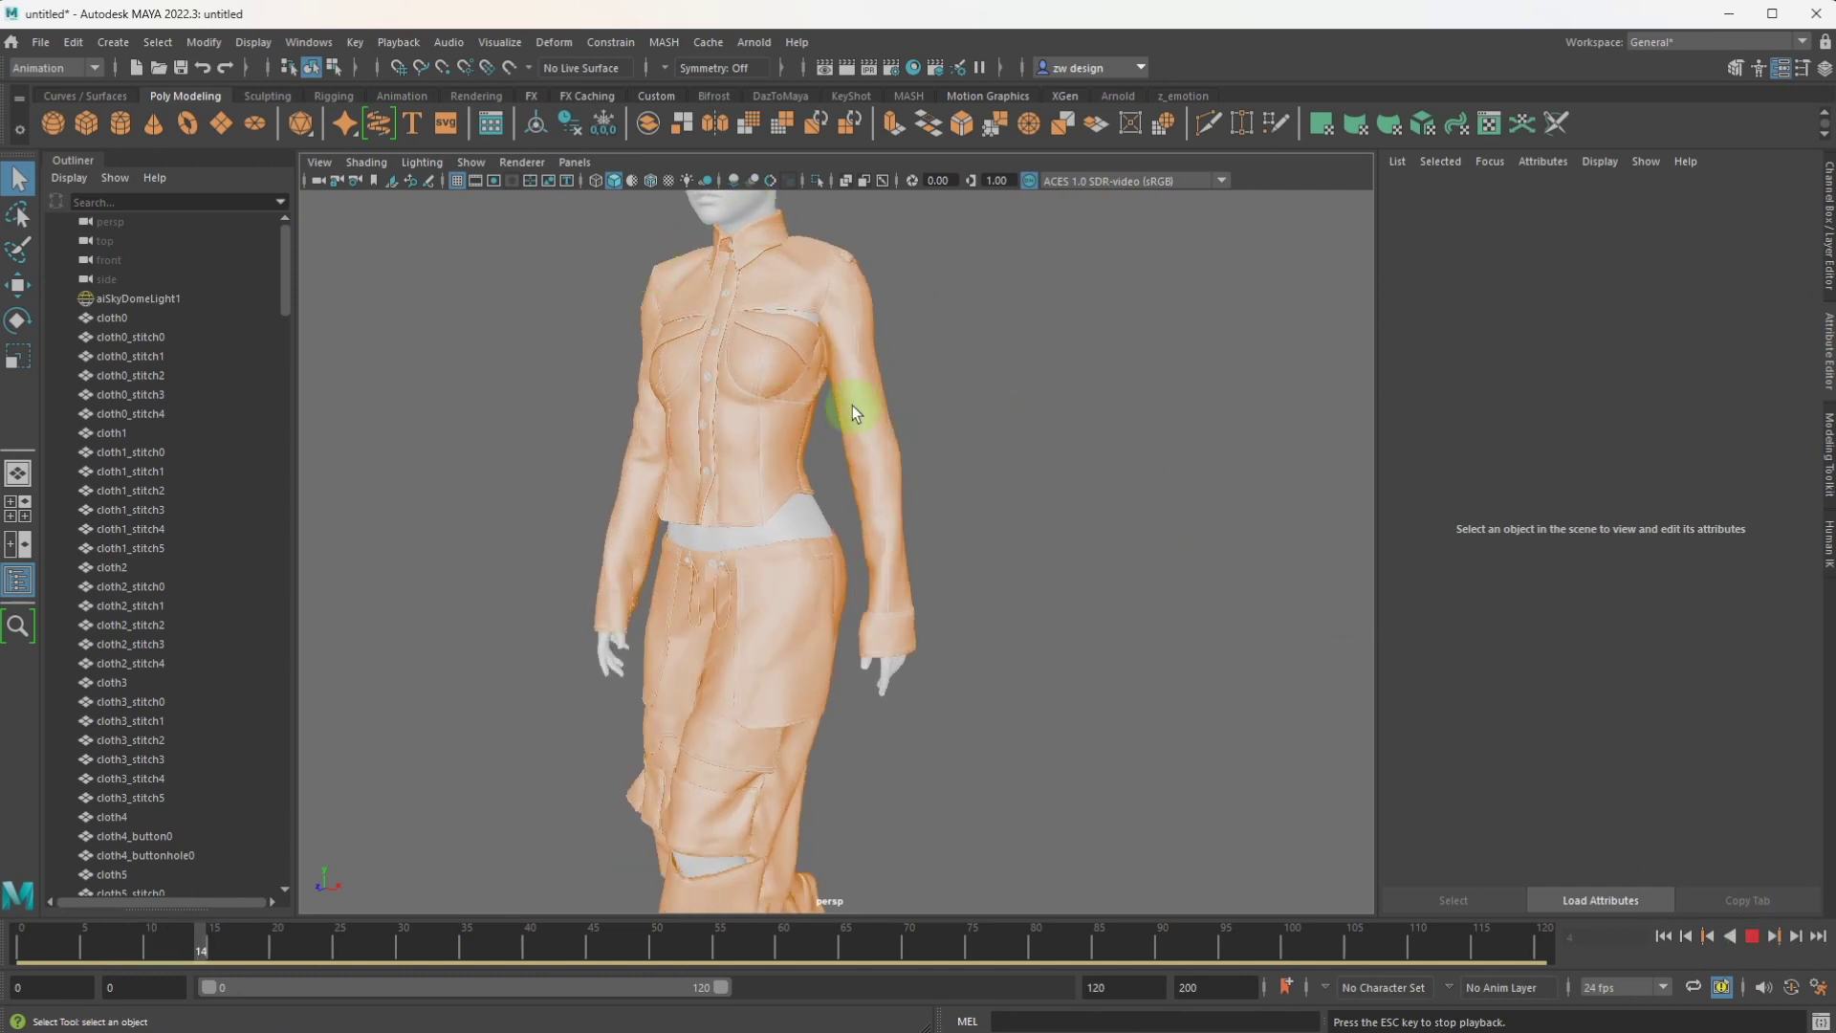
click(1748, 938)
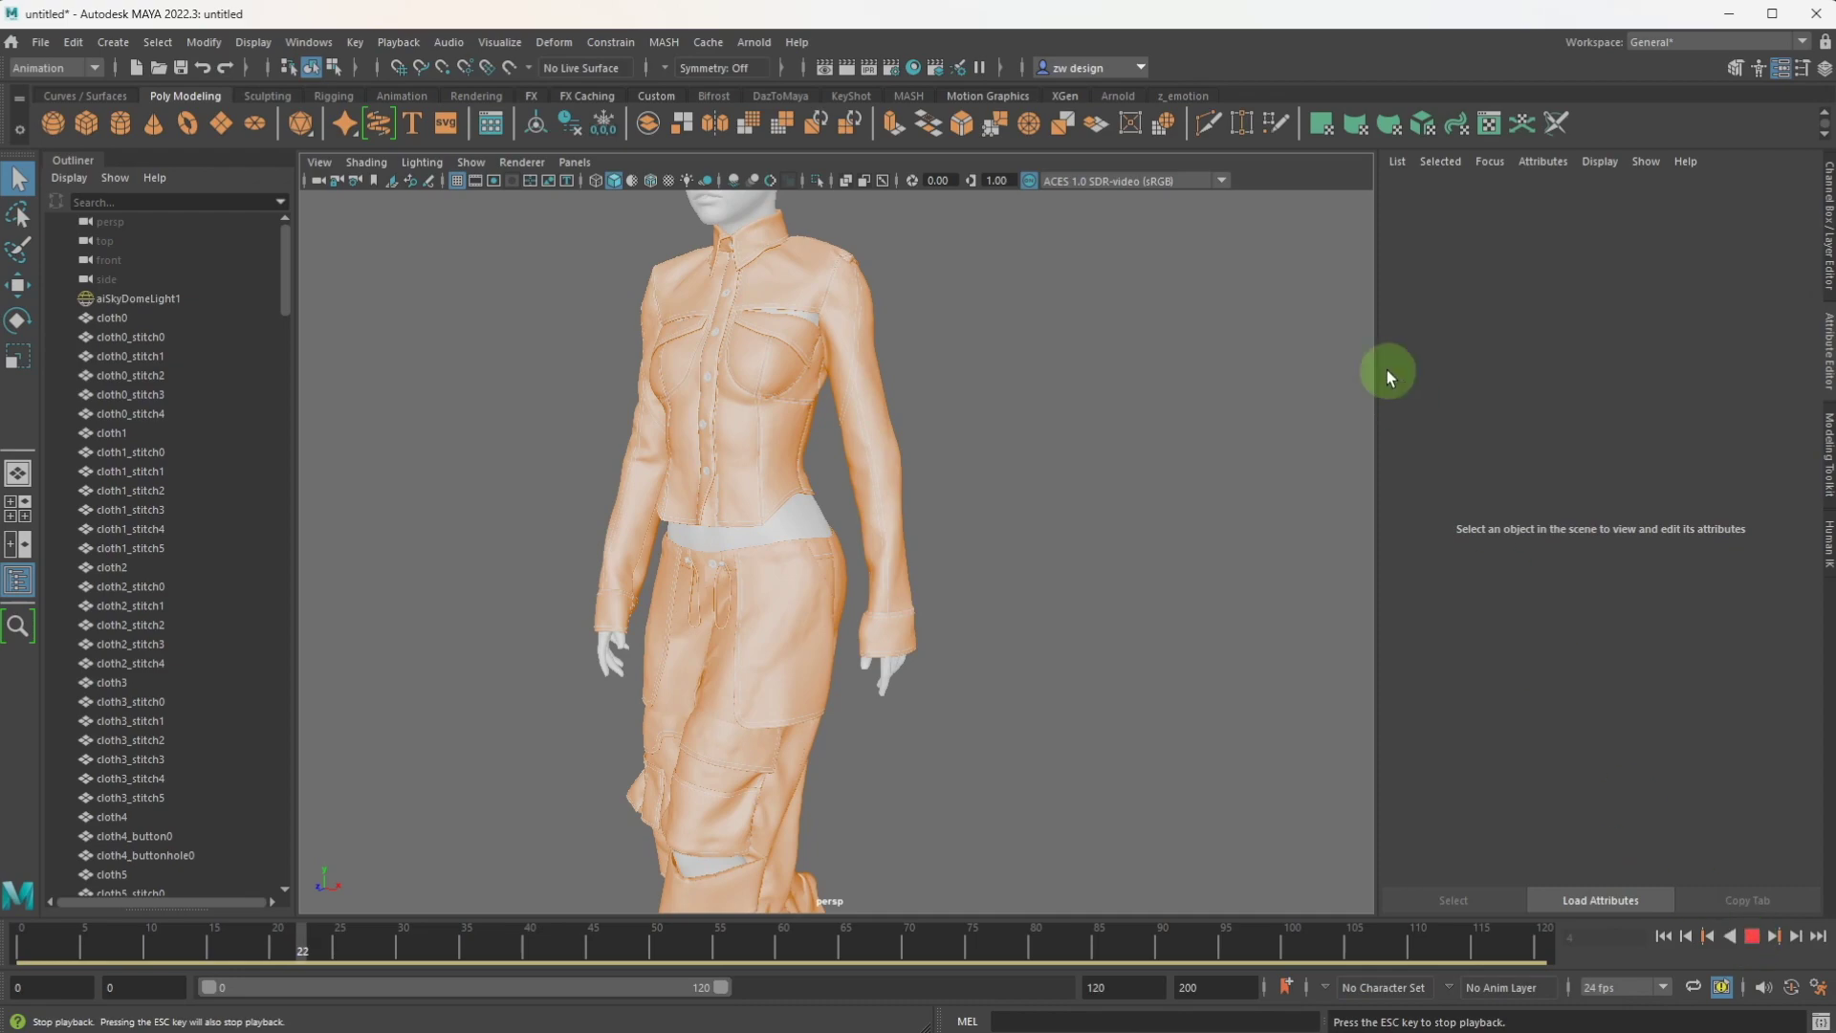
click(1728, 19)
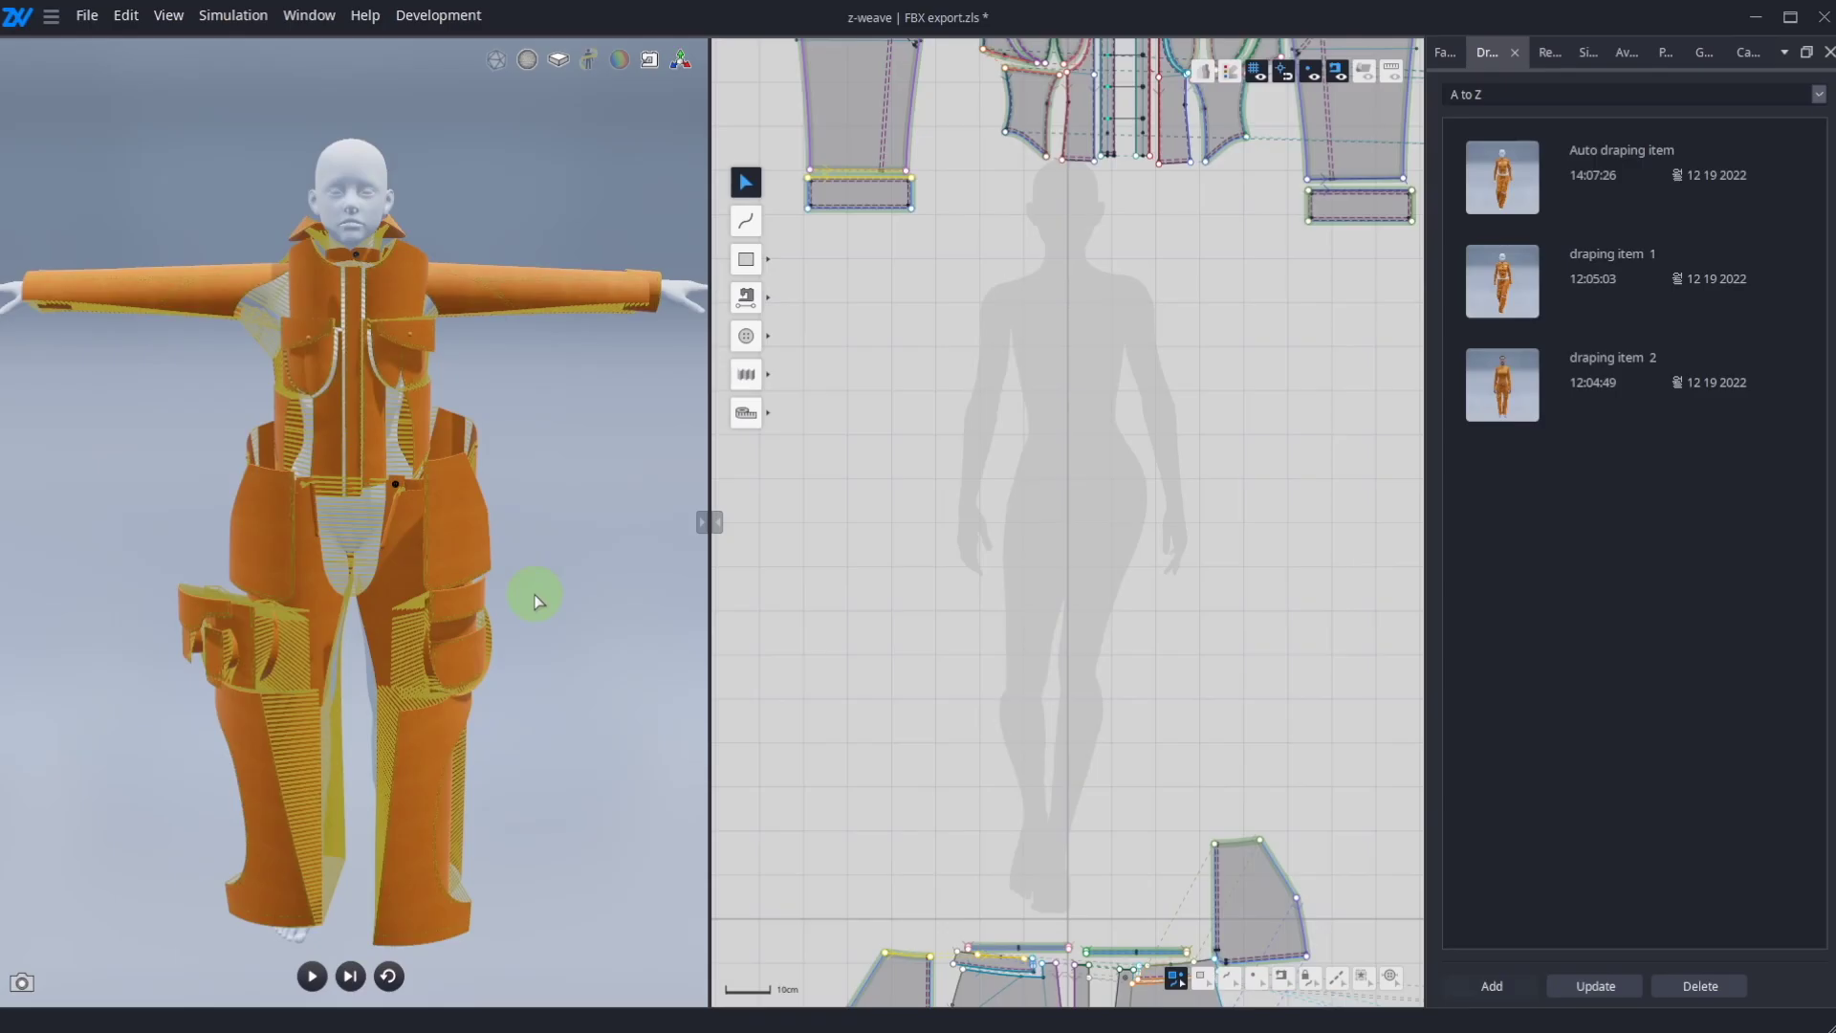